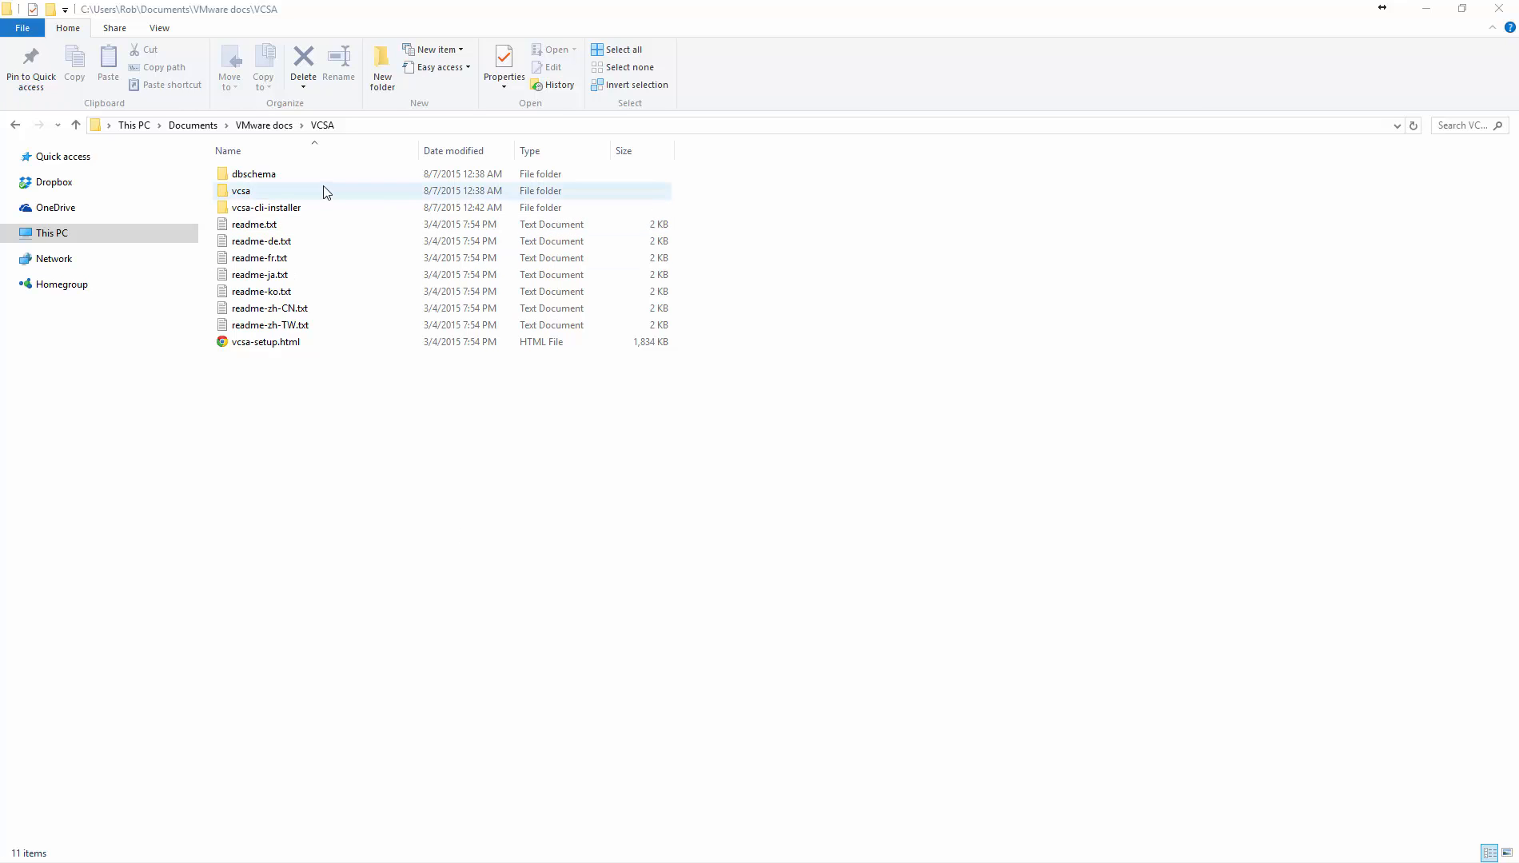
{"action": "double_click", "coordinate": [275, 196]}
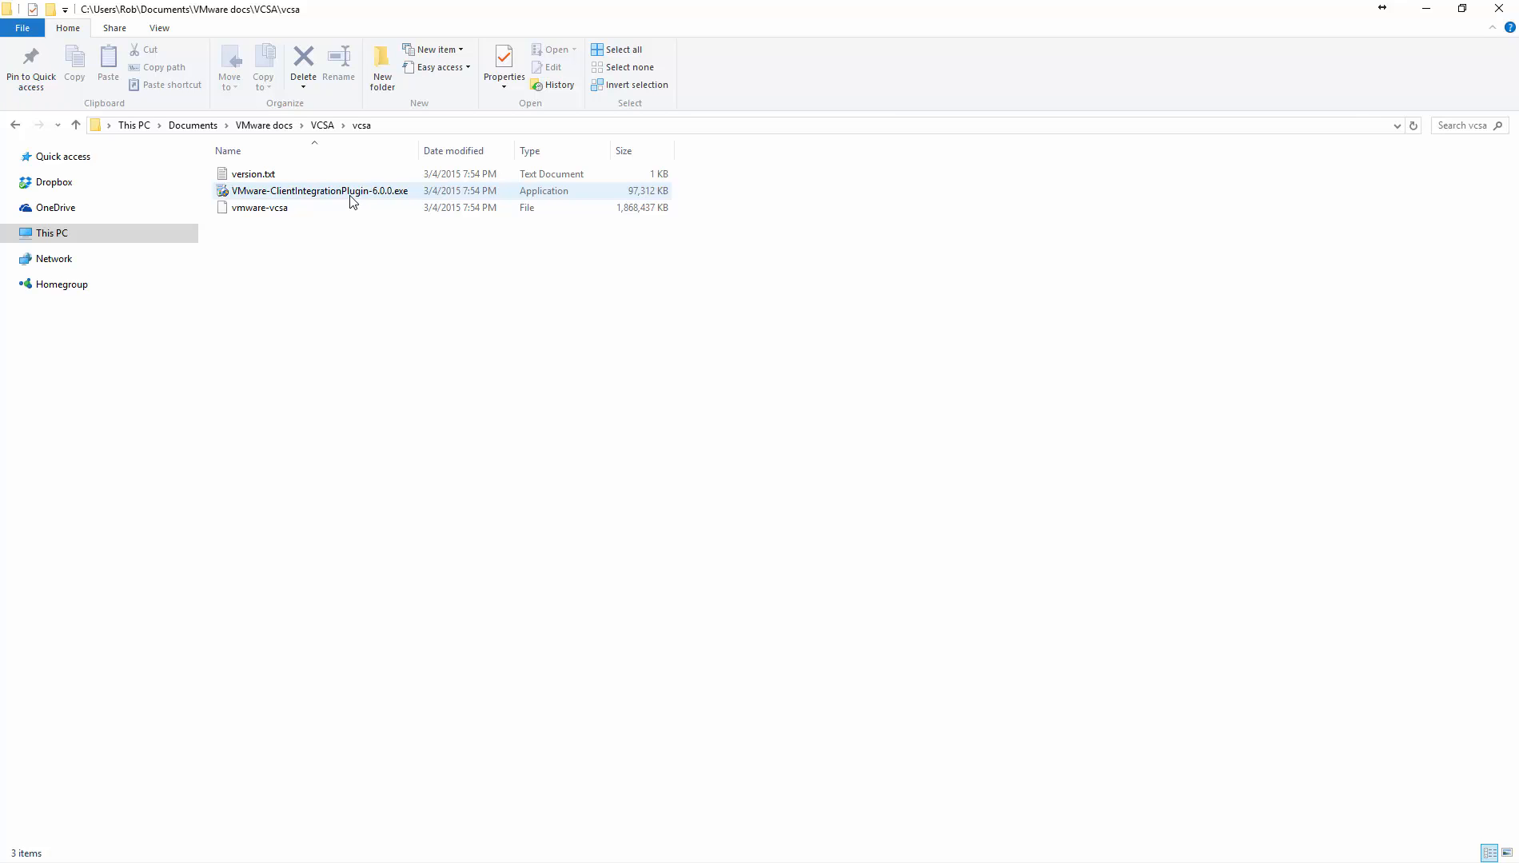
{"action": "mouse_move", "coordinate": [349, 199]}
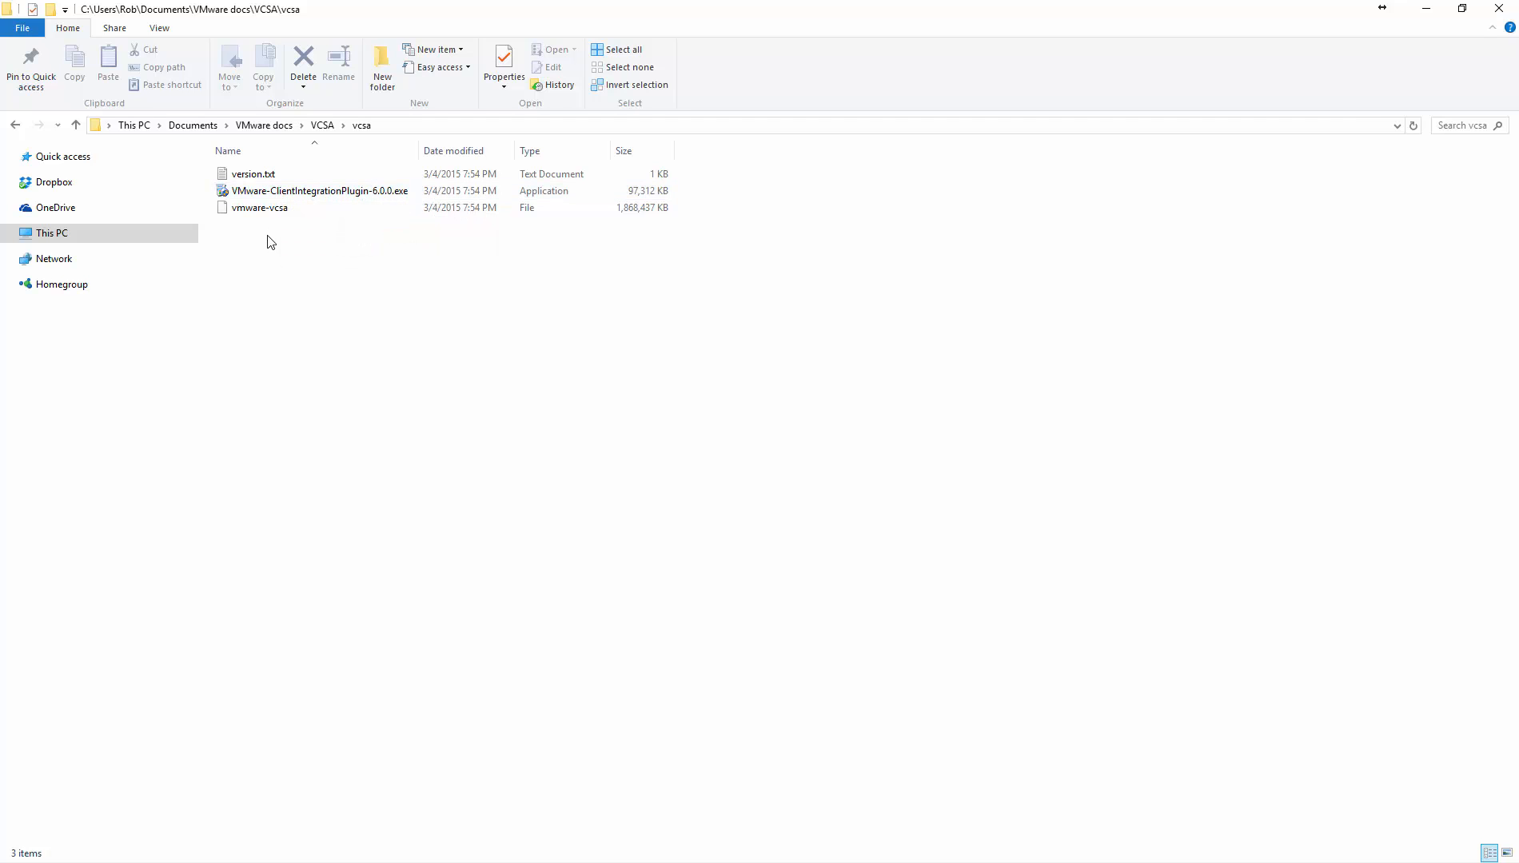
{"action": "mouse_move", "coordinate": [266, 221]}
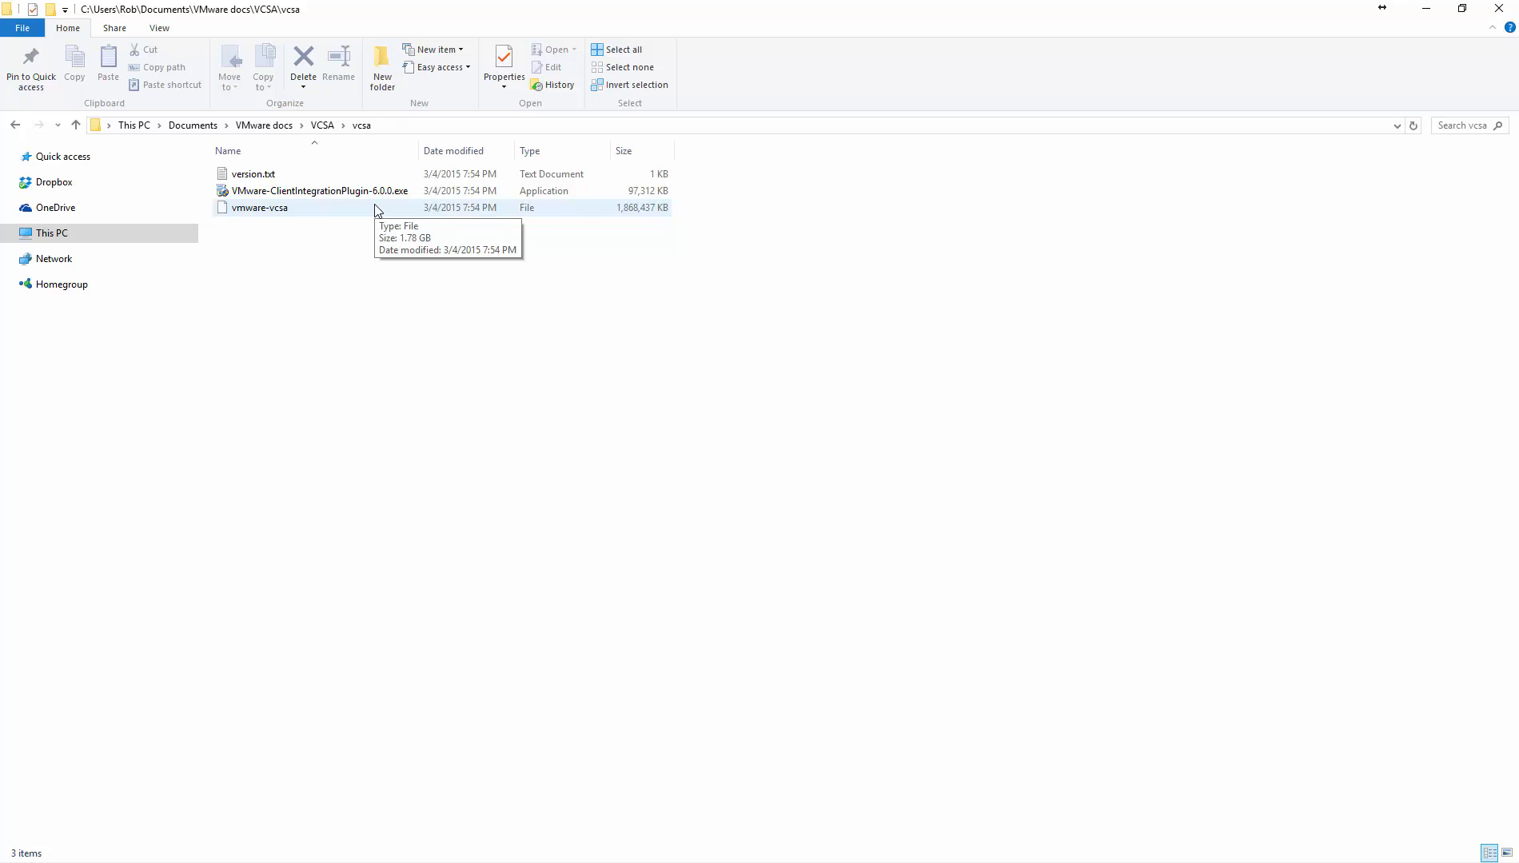
{"action": "left_click", "coordinate": [16, 125]}
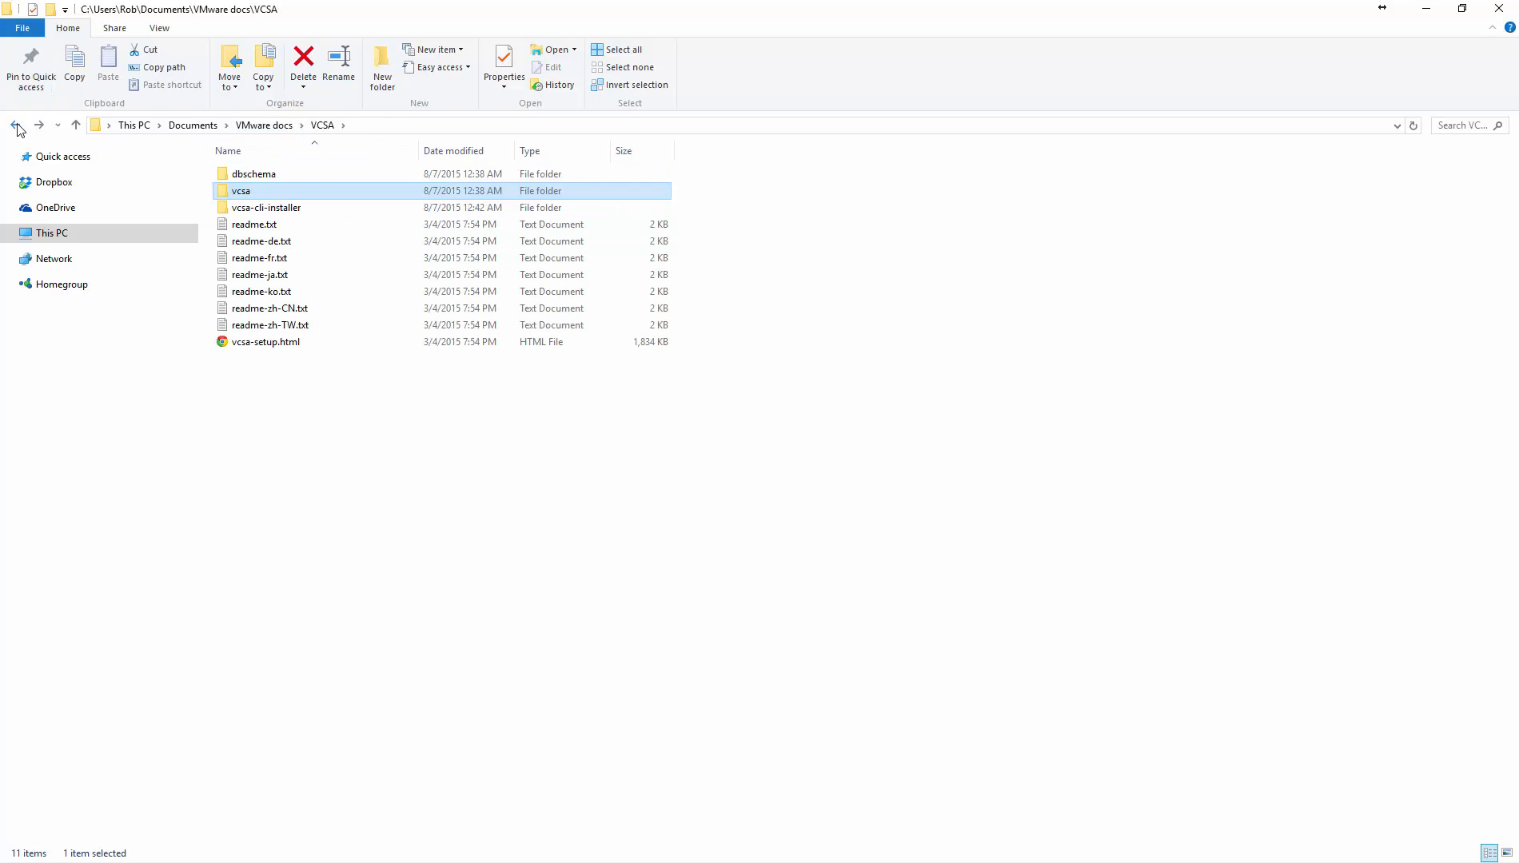
Step: Launch vcsa-setup.html and choose Install to begin a new appliance deployment
{"action": "double_click", "coordinate": [295, 349]}
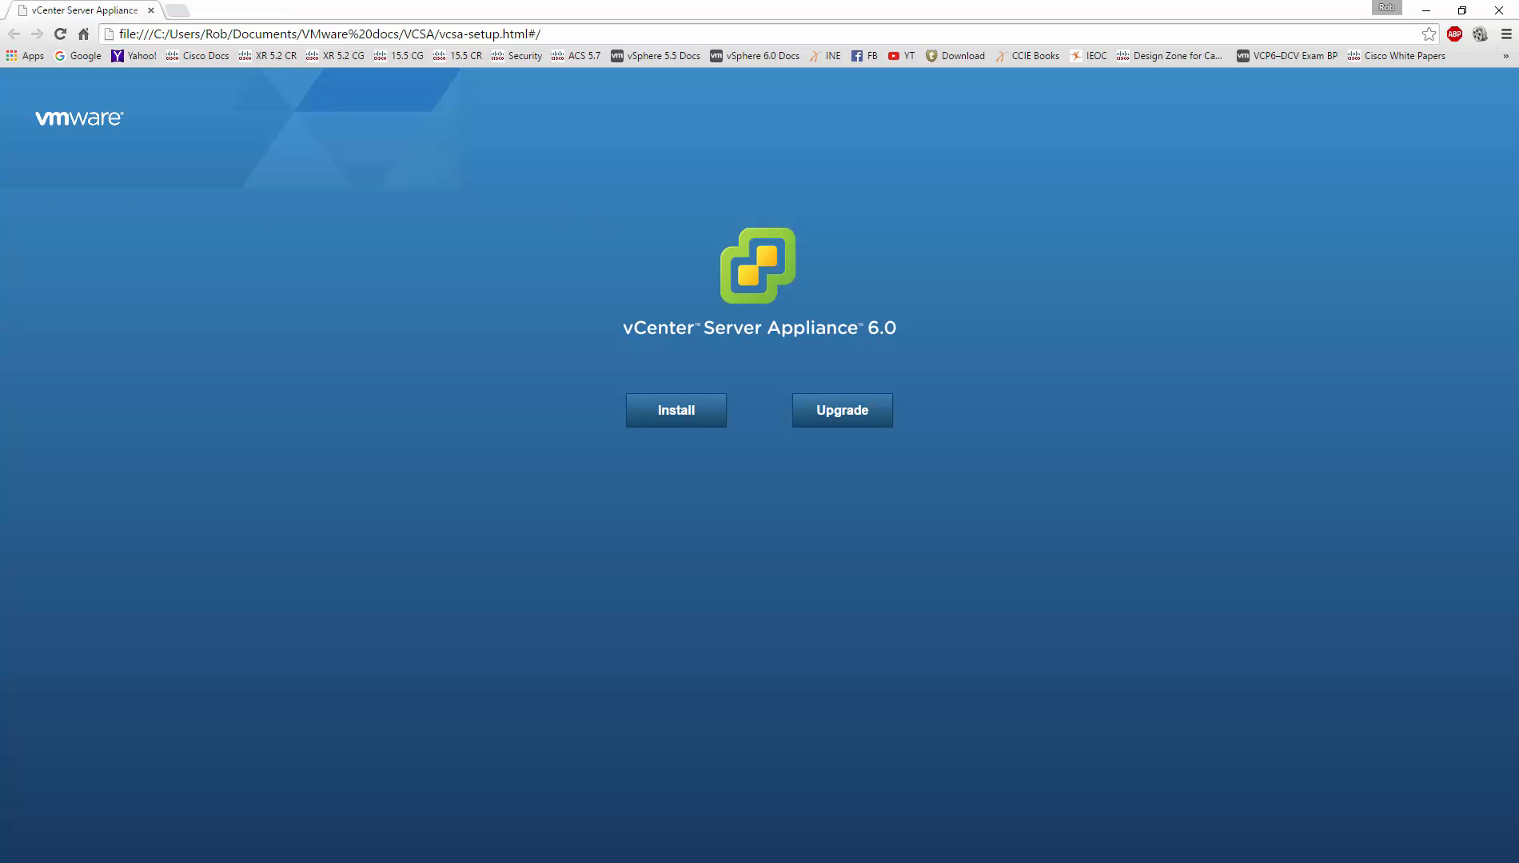
{"action": "left_click", "coordinate": [673, 426]}
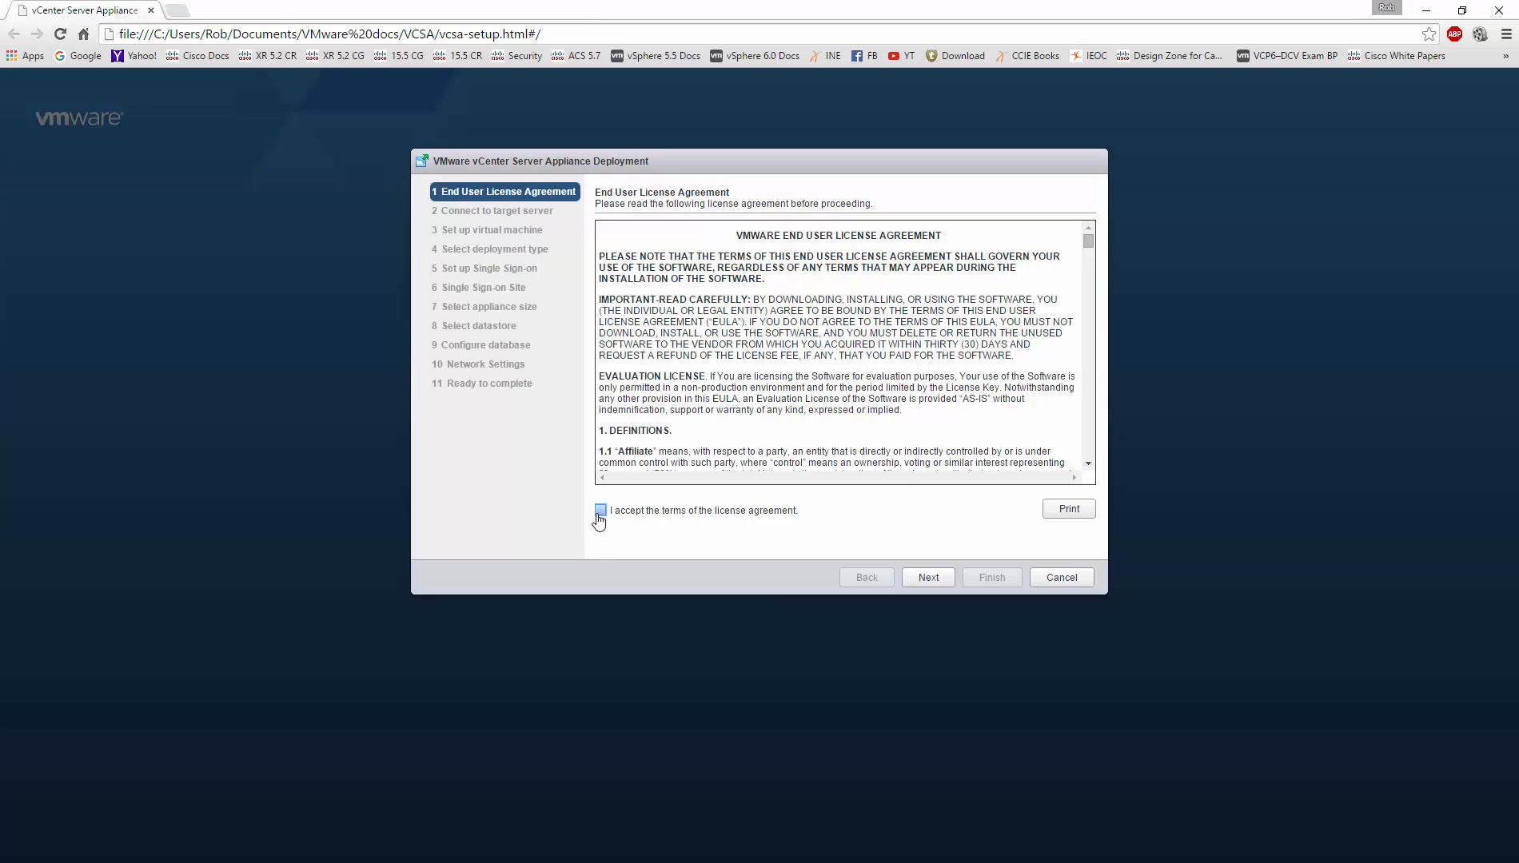
Step: Past the accepted license, connect to ESXi host 192.168.1.3 as root with its password
{"action": "left_click", "coordinate": [931, 582]}
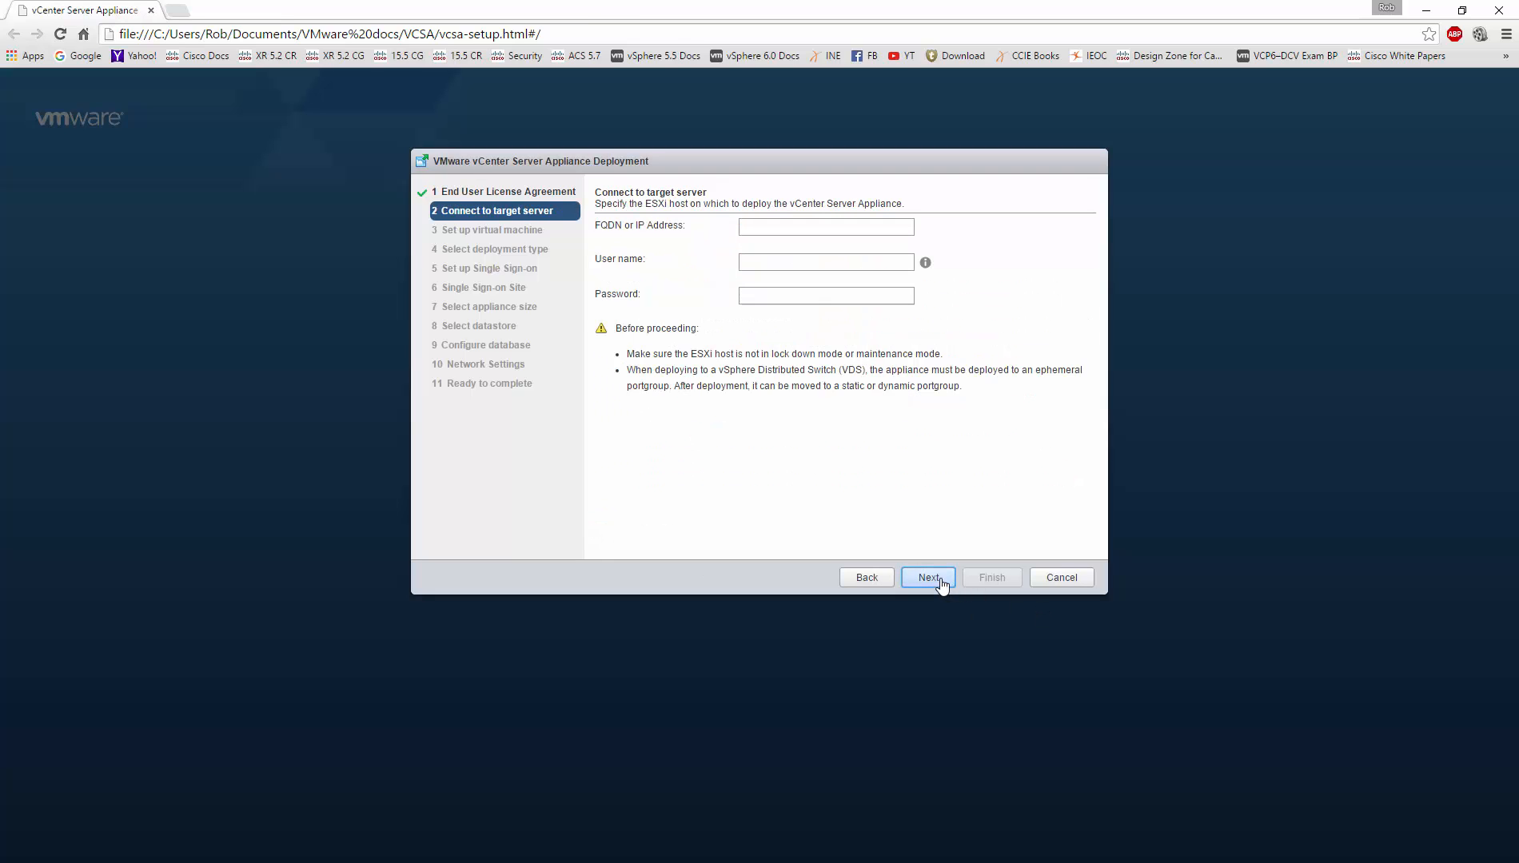
{"action": "left_click", "coordinate": [796, 227]}
{"action": "type", "text": "192.168.1"}
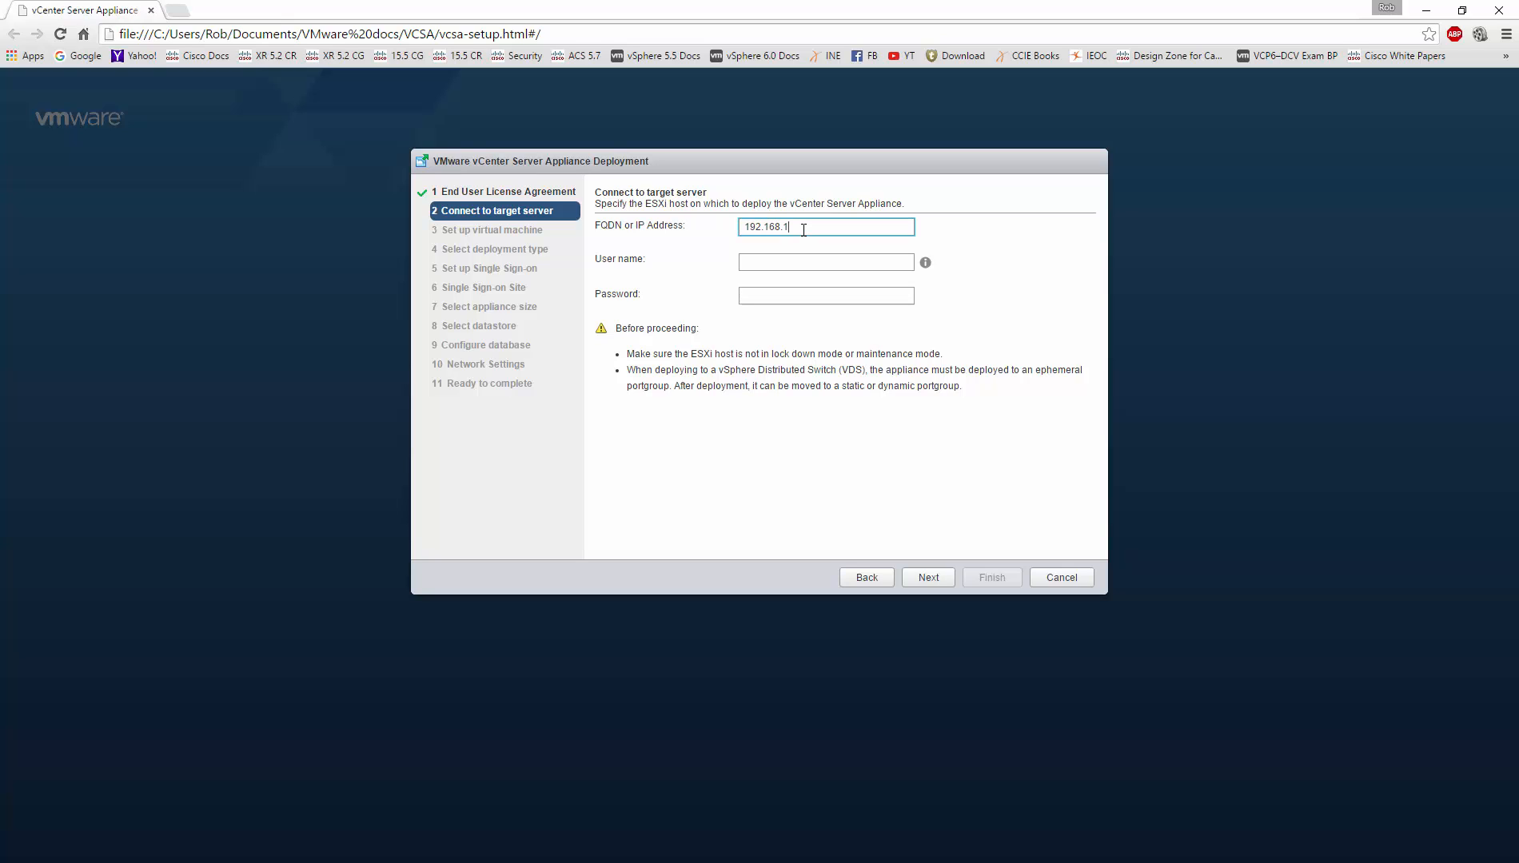
{"action": "type", "text": ".3"}
{"action": "key", "text": "Tab"}
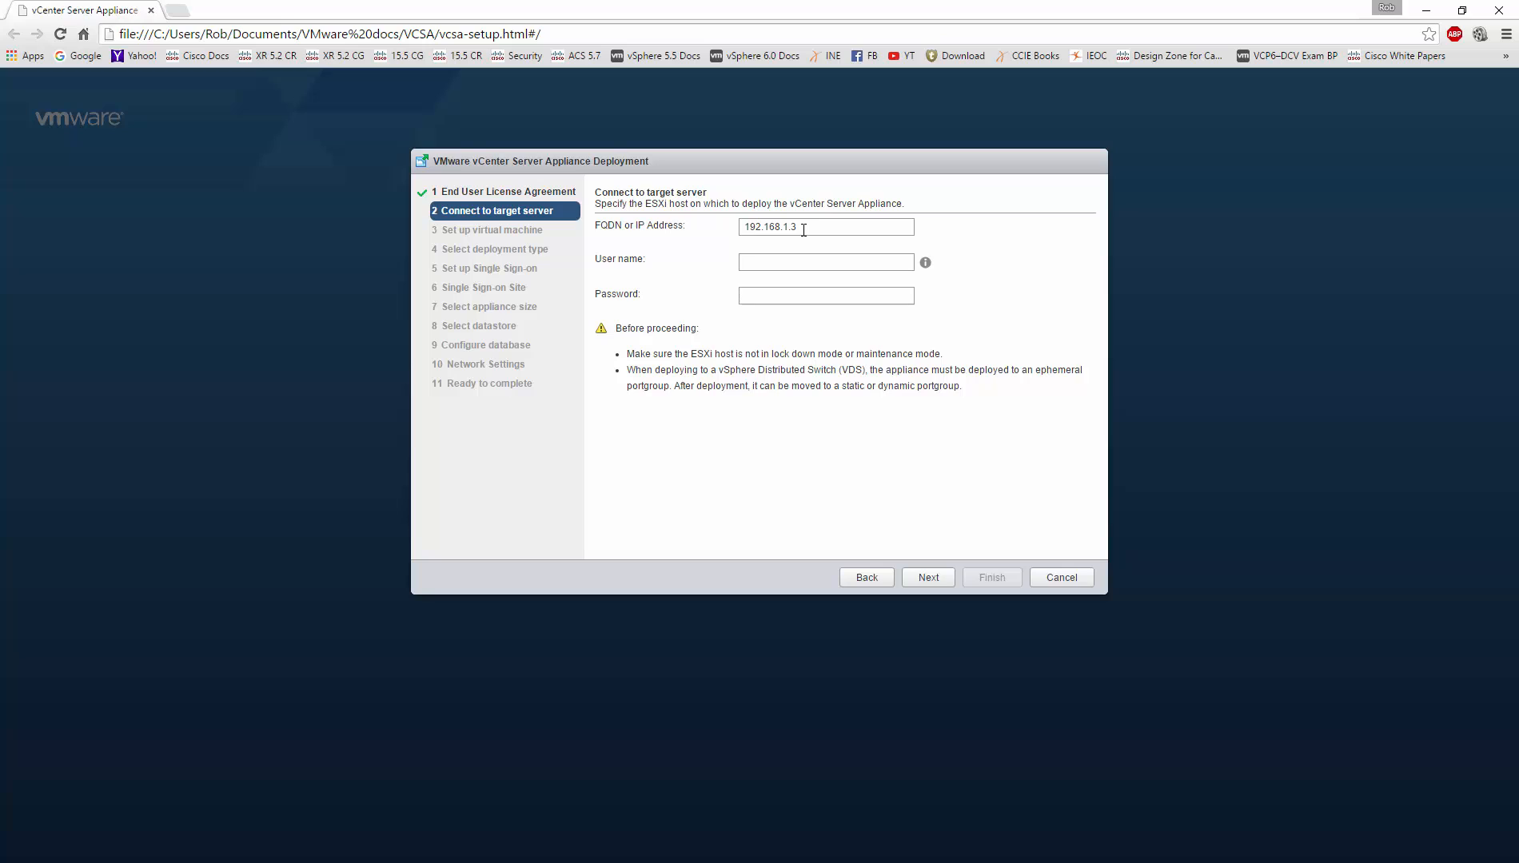
{"action": "type", "text": "roo"}
{"action": "key", "text": "Tab"}
{"action": "type", "text": "VMware1!"}
{"action": "left_click", "coordinate": [947, 583]}
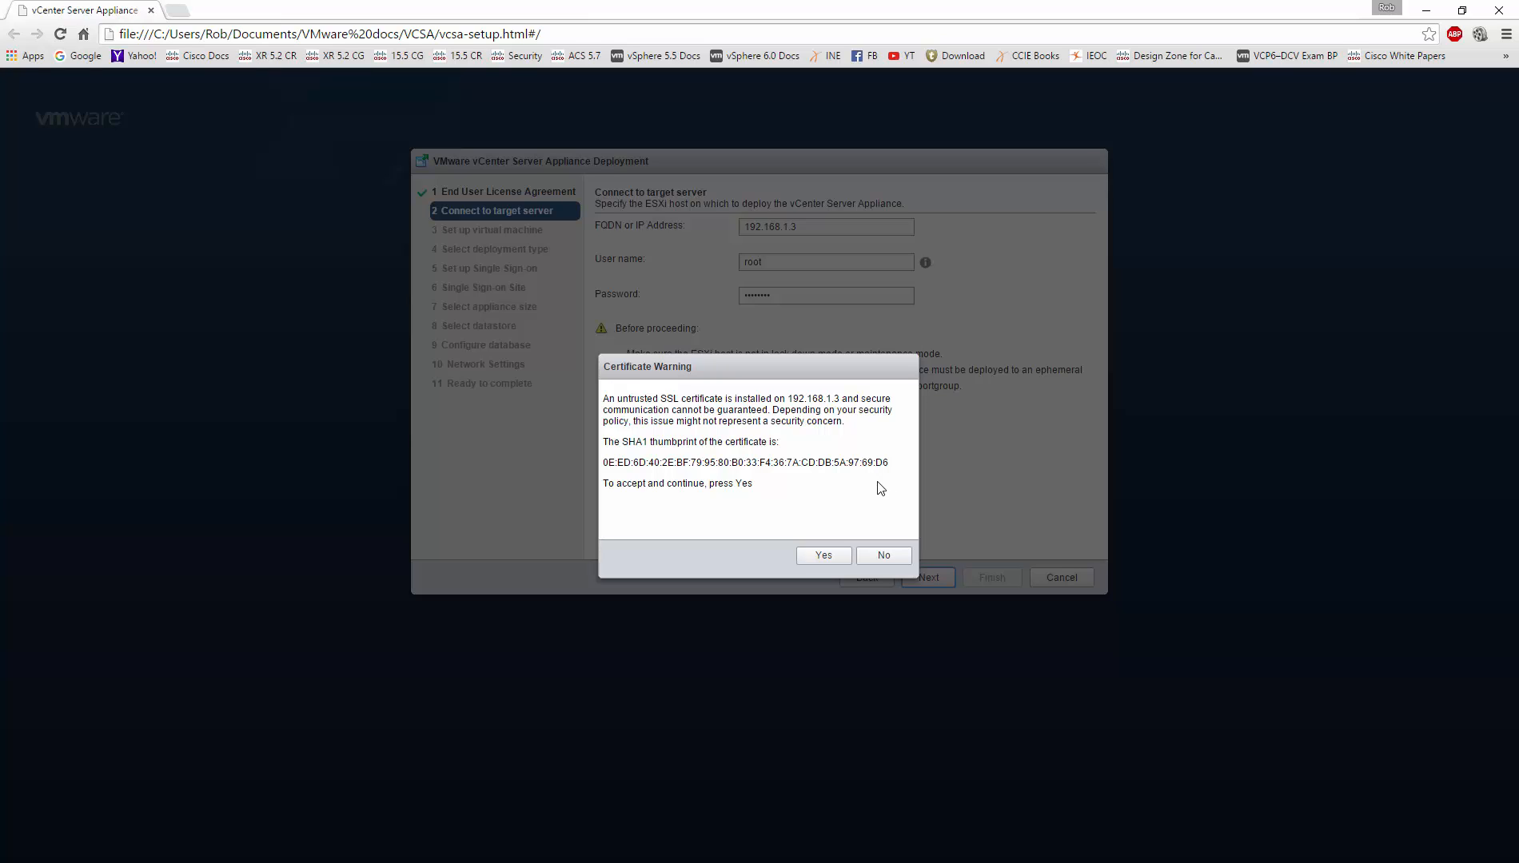
Step: Trust the host certificate, name the appliance VCSA6-1 and enter its OS password twice
{"action": "left_click", "coordinate": [822, 558]}
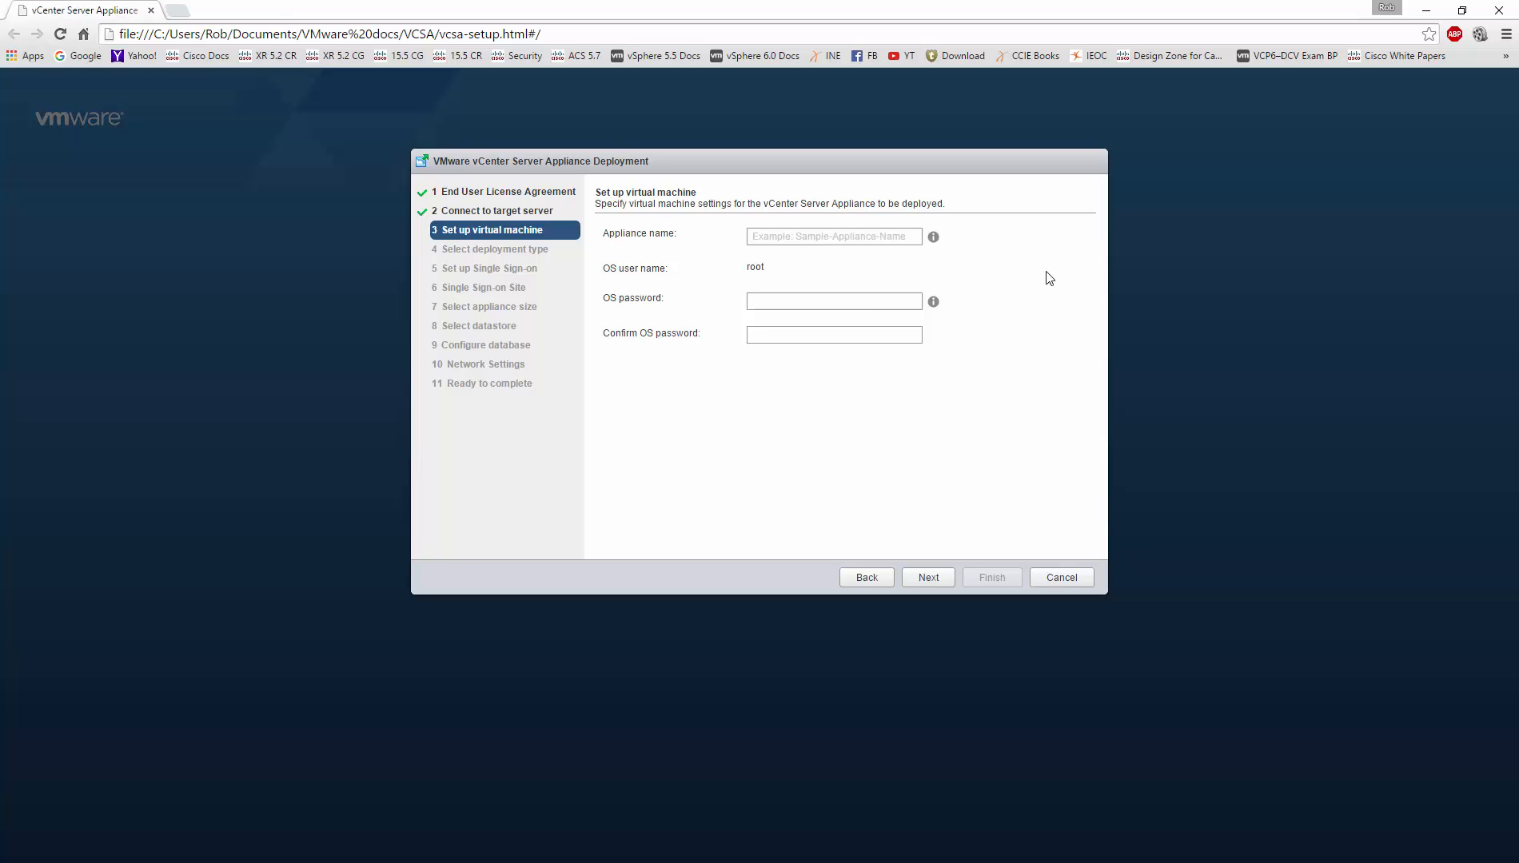
{"action": "type", "text": "VCSA"}
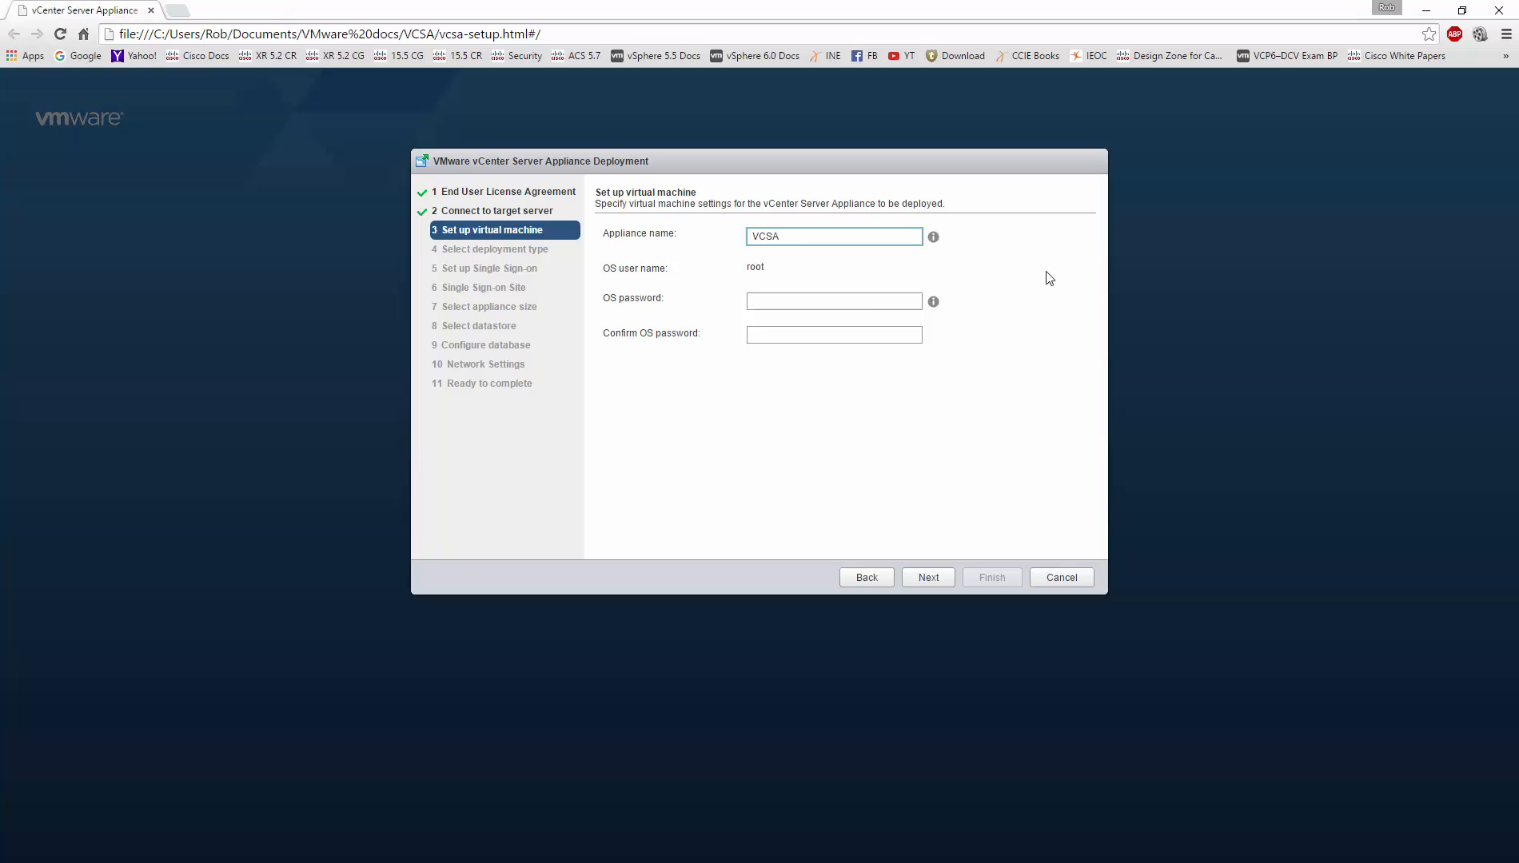
{"action": "type", "text": "6-1"}
{"action": "key", "text": "Tab"}
{"action": "type", "text": "VMwa"}
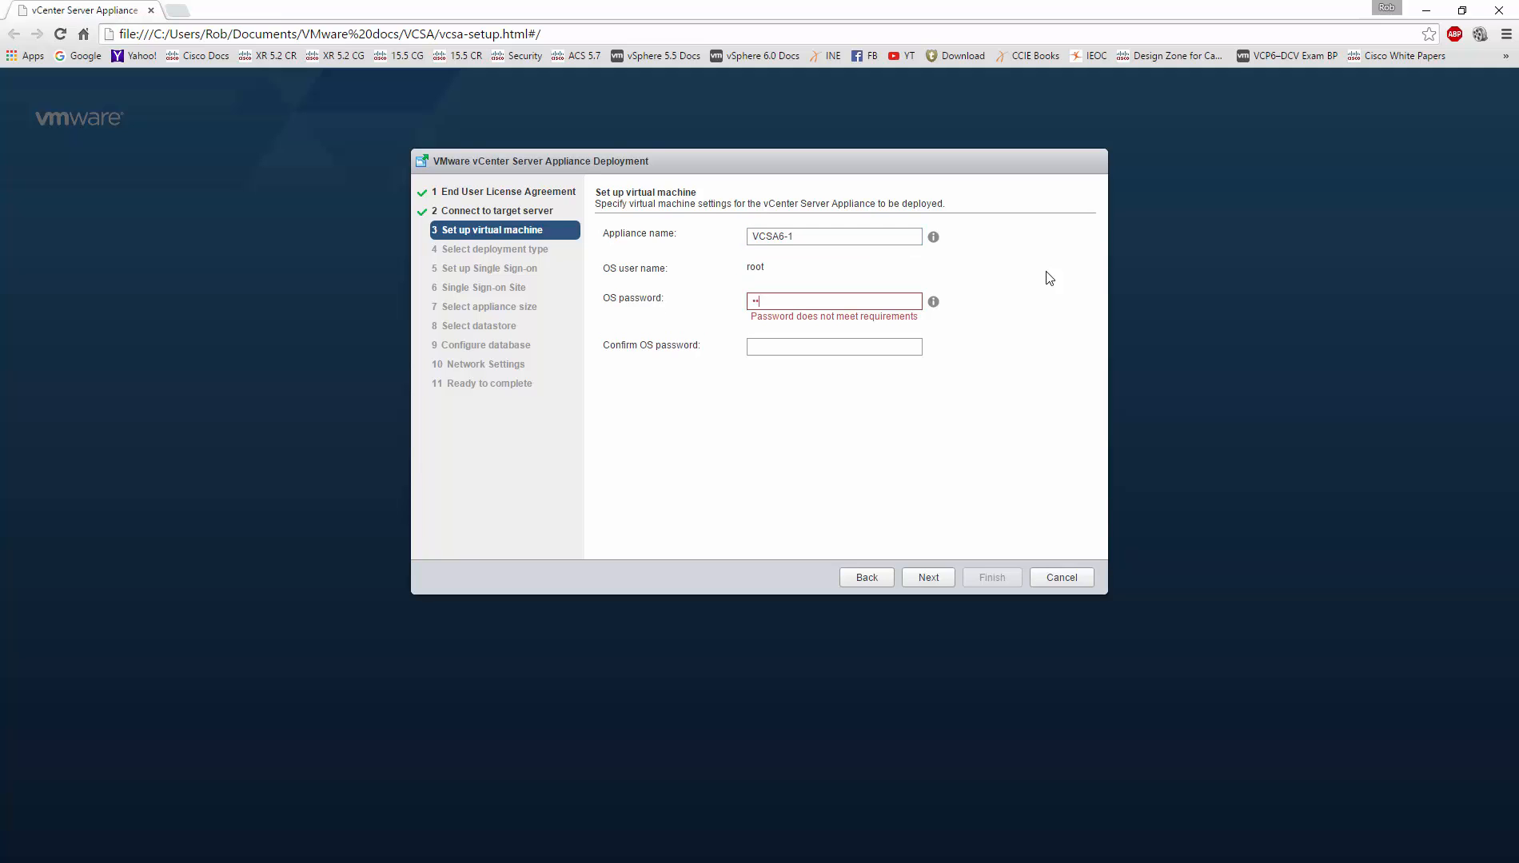
{"action": "type", "text": "re1!"}
{"action": "key", "text": "Tab"}
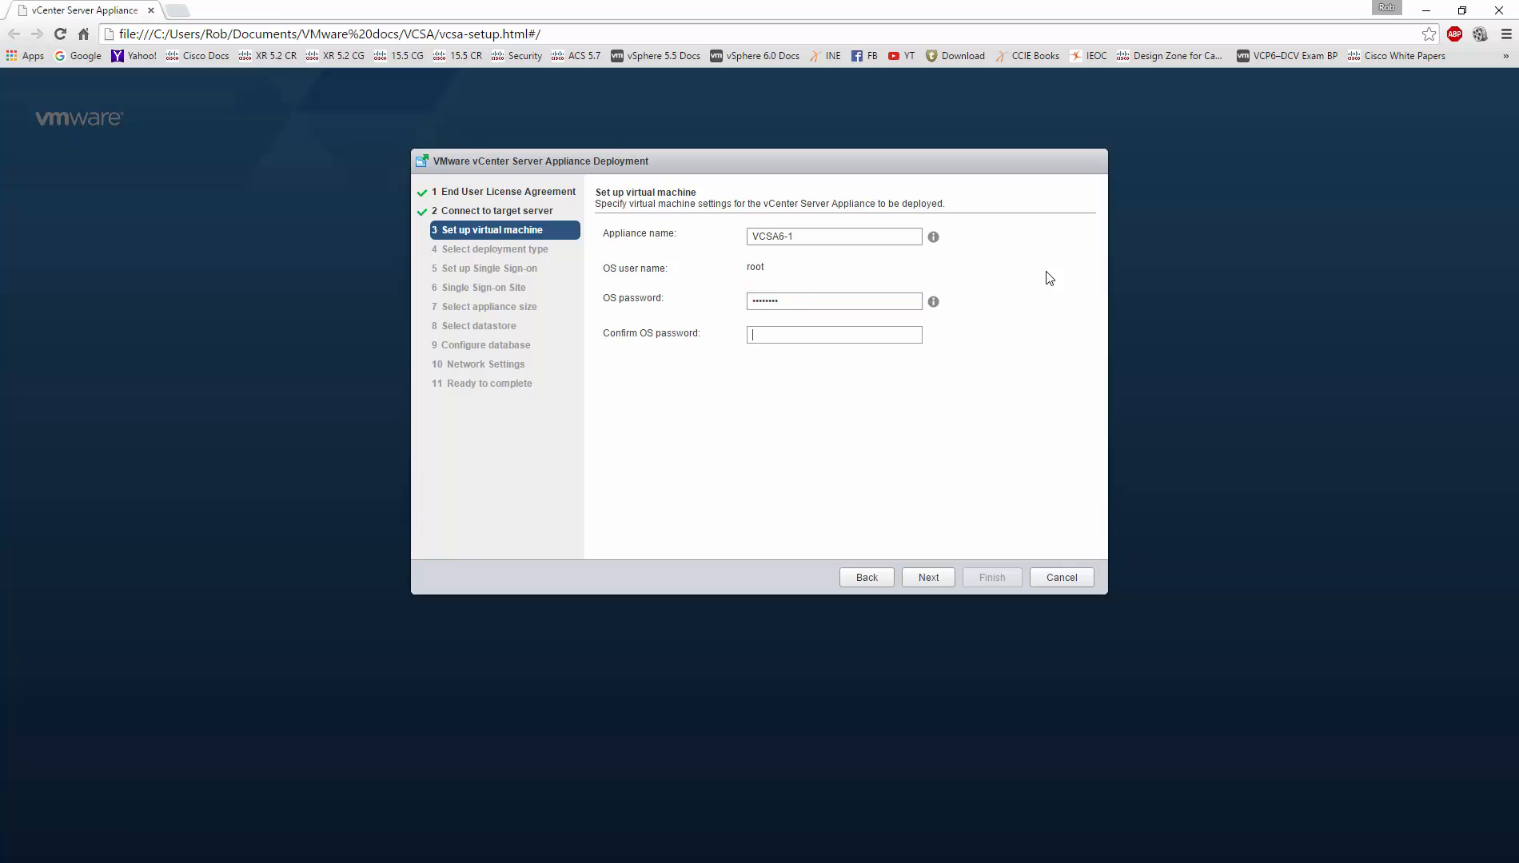
{"action": "type", "text": "VMware1!"}
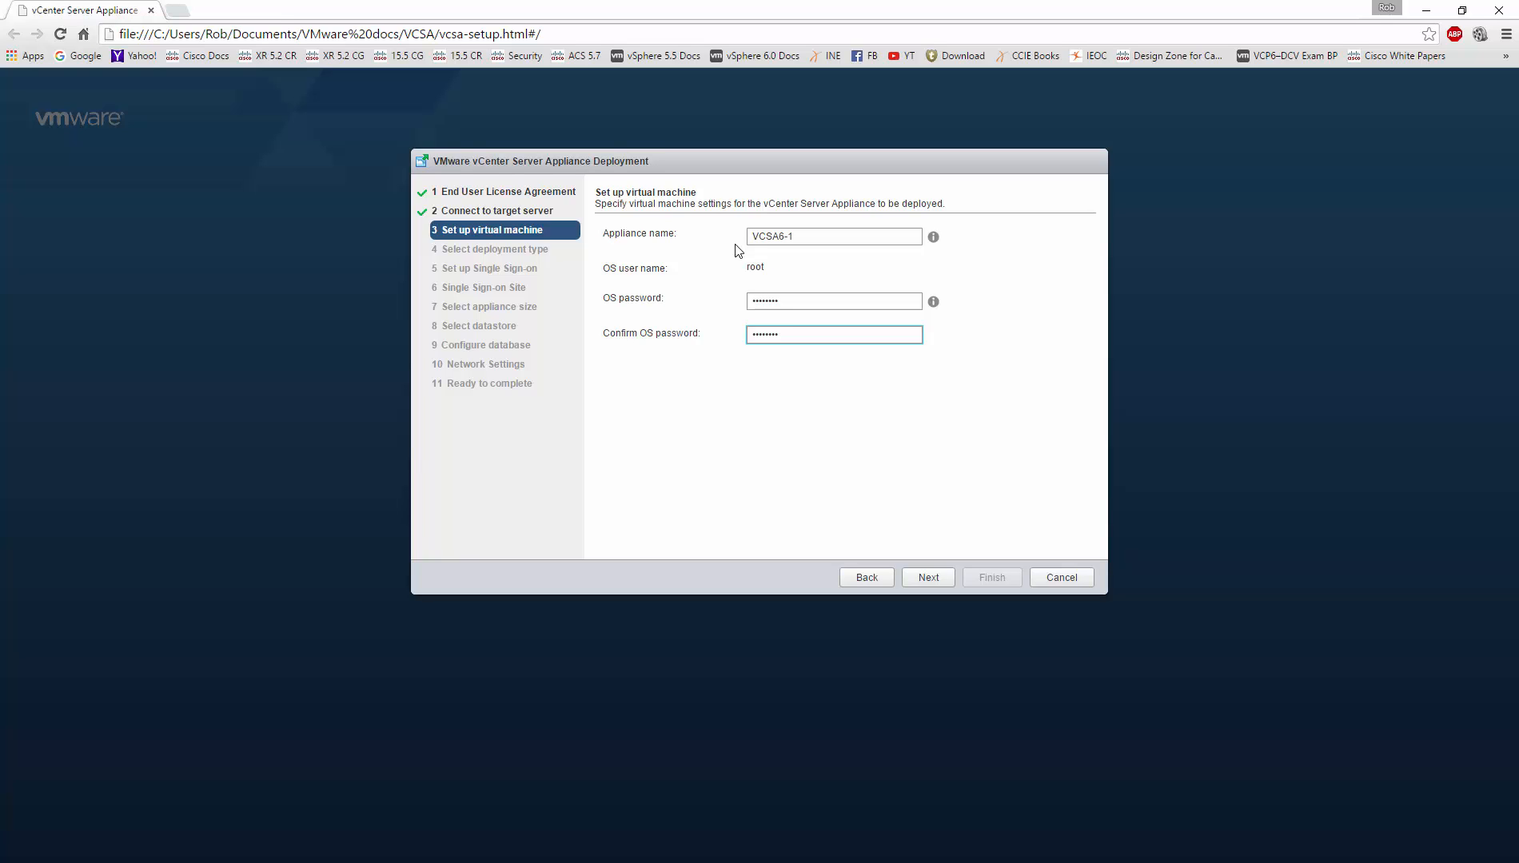
Step: Submit the VM settings and keep the embedded Platform Services Controller deployment type
{"action": "left_click", "coordinate": [947, 588]}
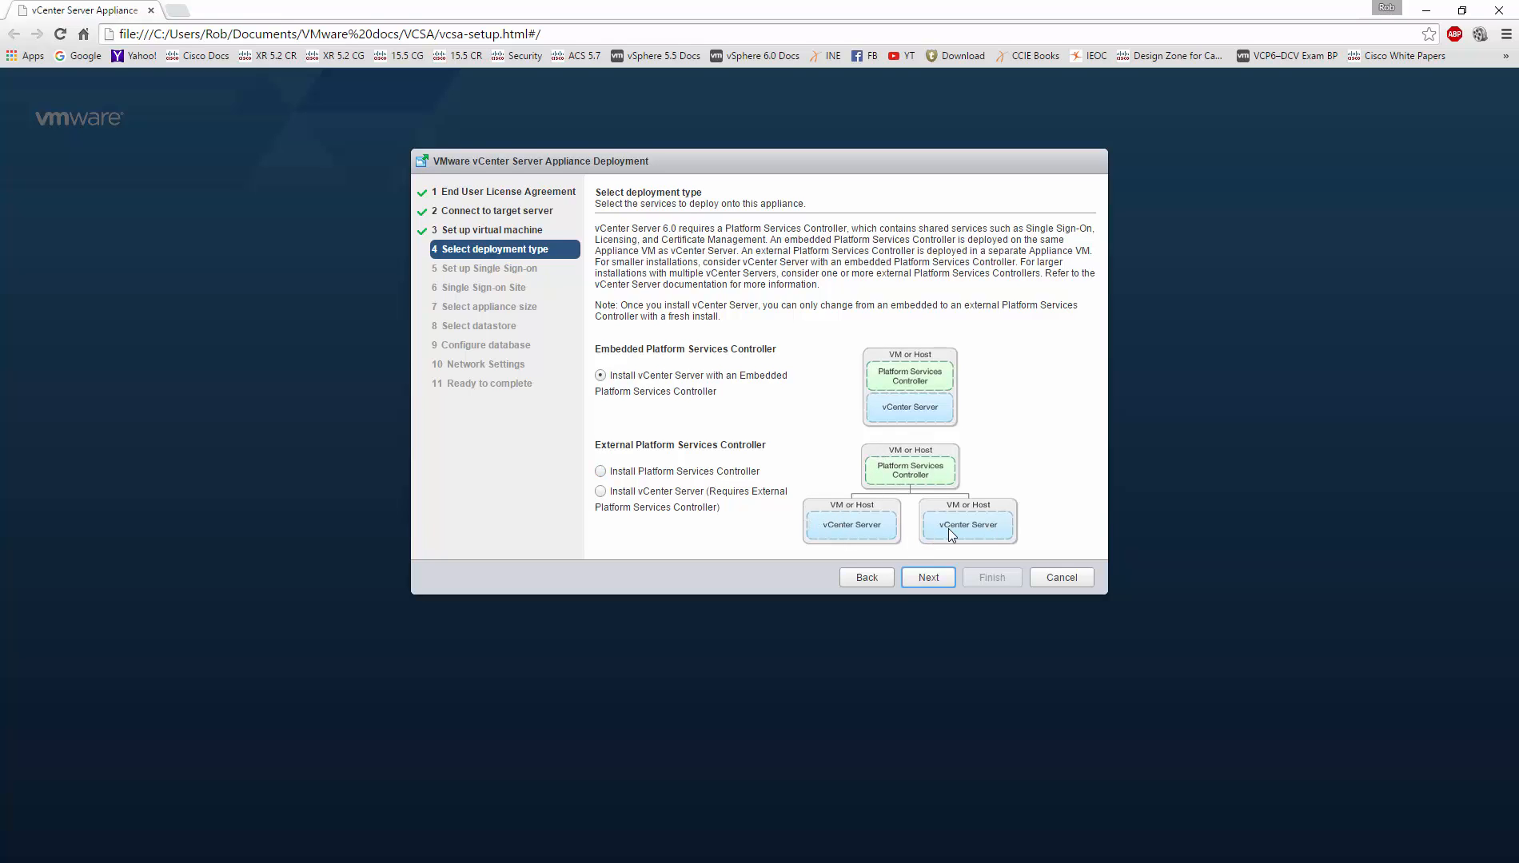
{"action": "left_click", "coordinate": [928, 583]}
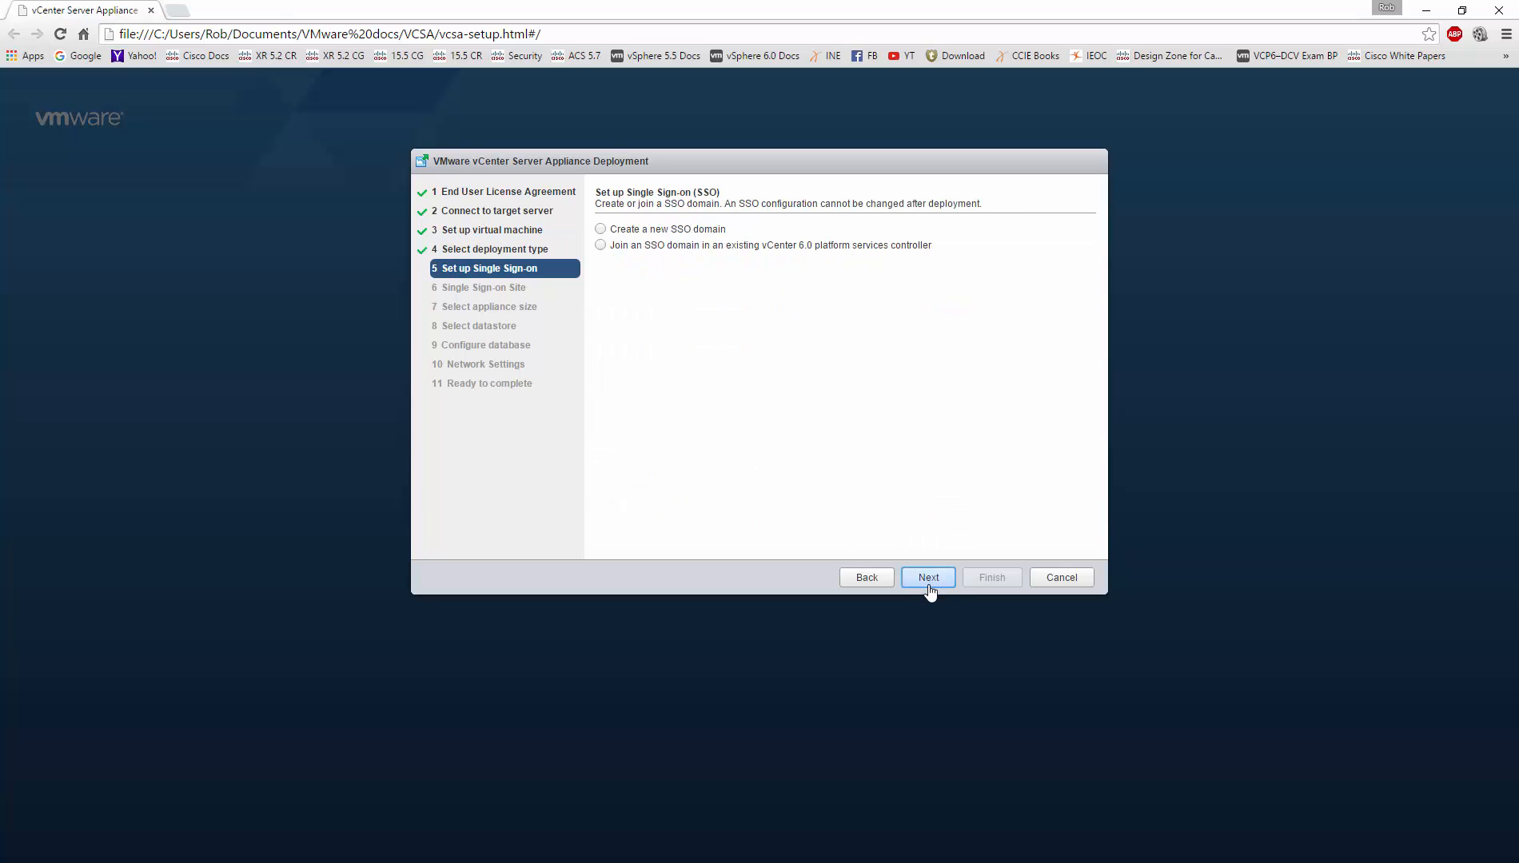
Step: Create SSO domain vsphere.local with site Milwaukee, entering and confirming the administrator password
{"action": "left_click", "coordinate": [652, 233]}
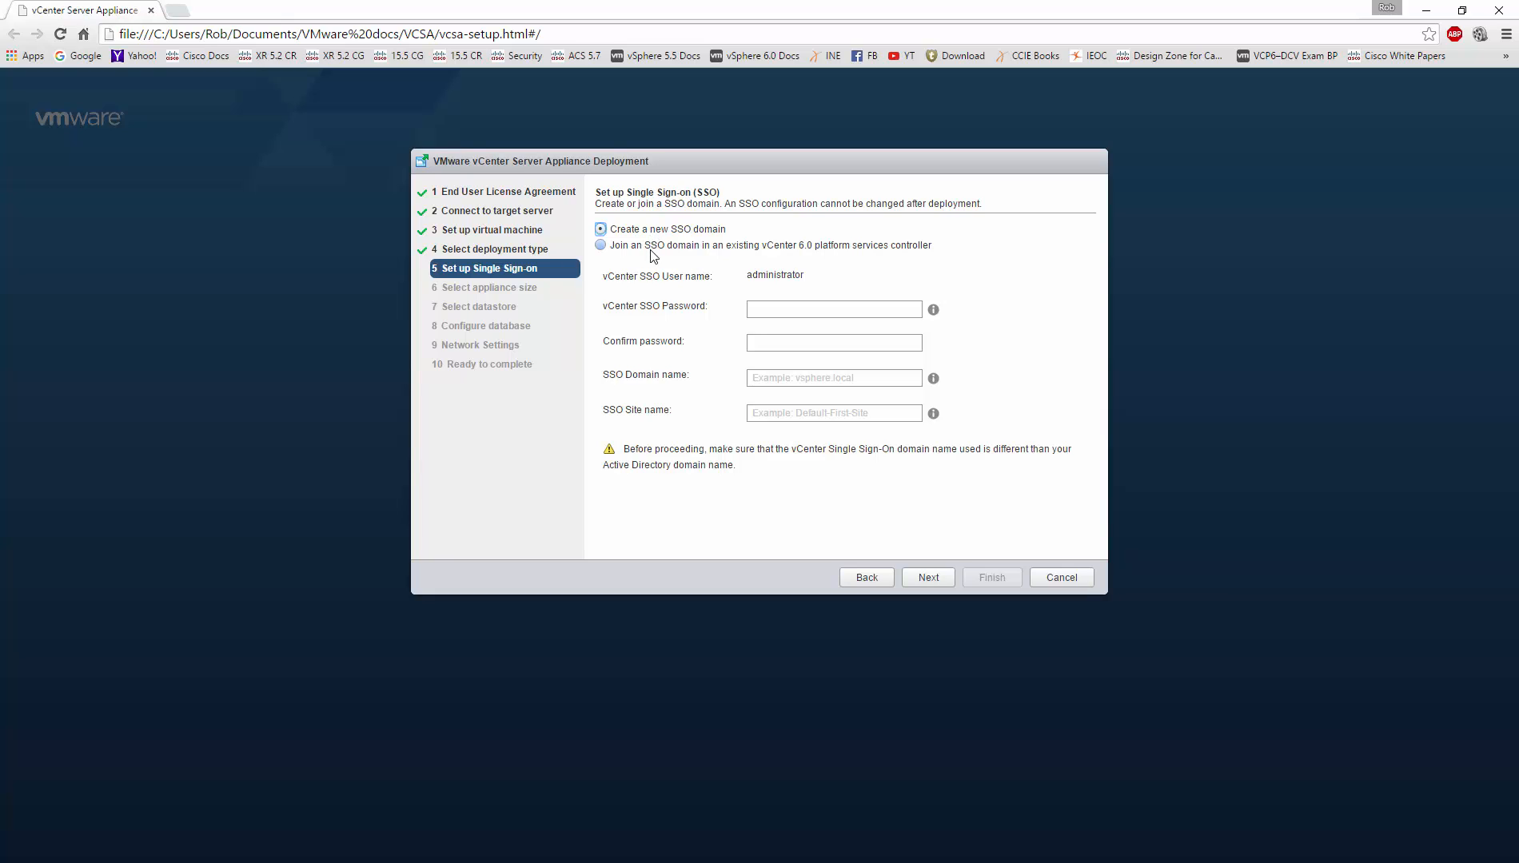
{"action": "left_click", "coordinate": [826, 308]}
{"action": "type", "text": "VMware1!"}
{"action": "key", "text": "Tab"}
{"action": "type", "text": "V"}
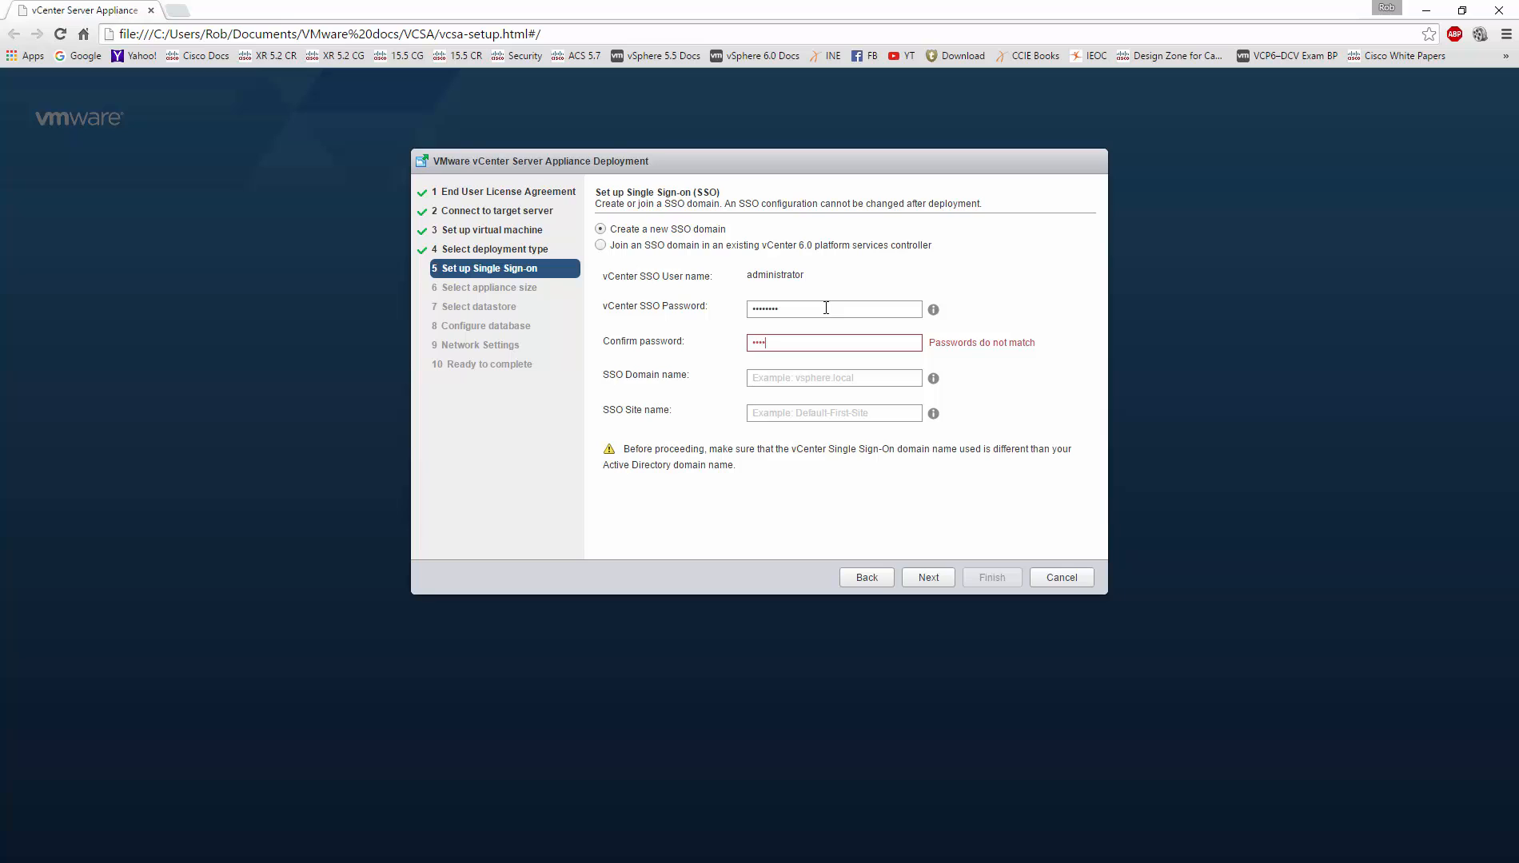
{"action": "type", "text": "Mware1!"}
{"action": "key", "text": "Tab"}
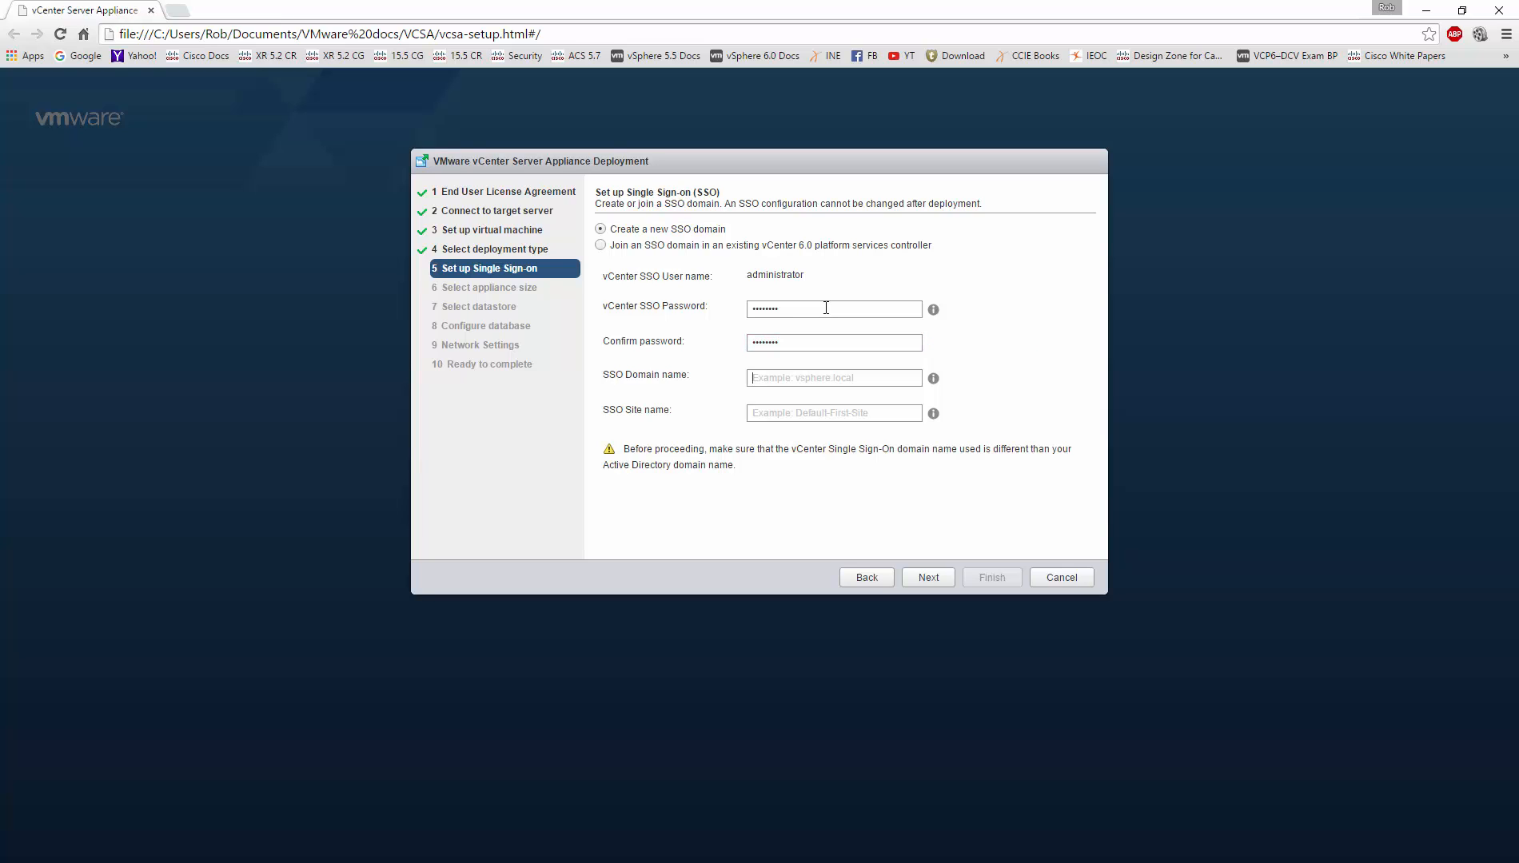
{"action": "type", "text": "vsphere"}
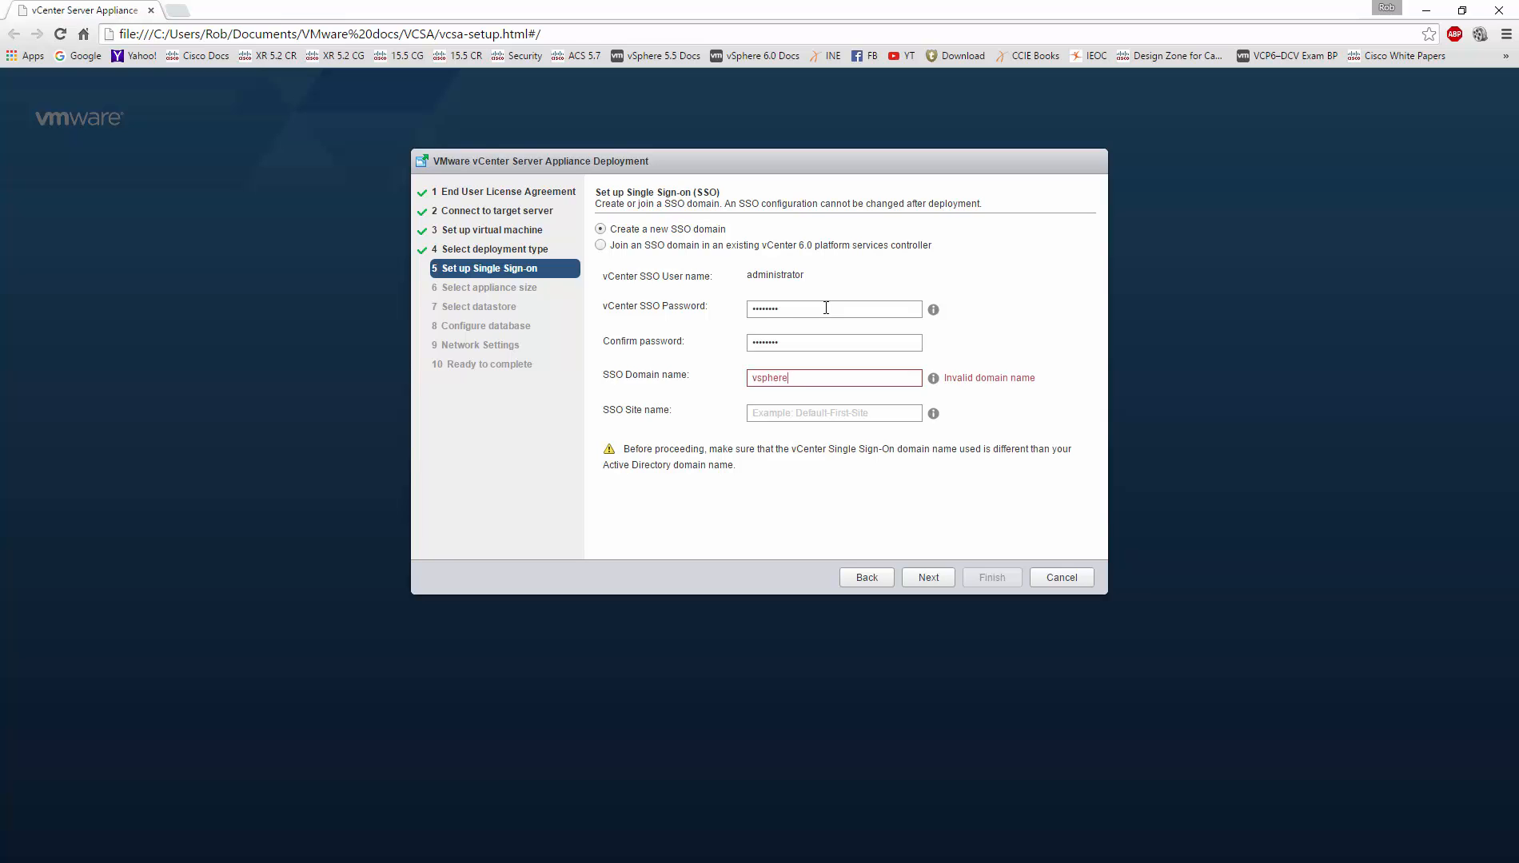
{"action": "type", "text": ".local"}
{"action": "key", "text": "Tab"}
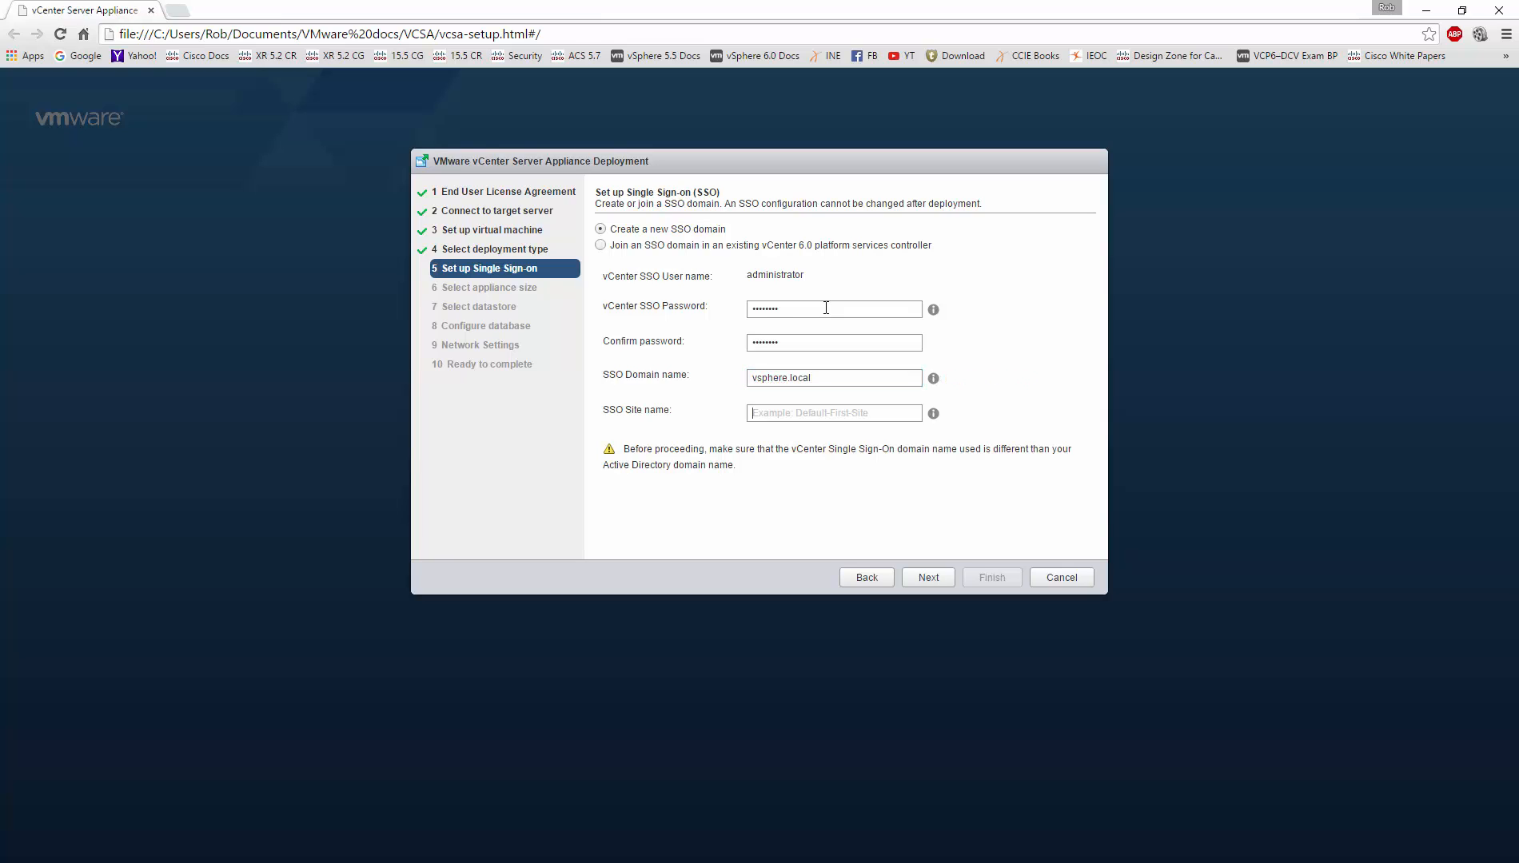
{"action": "type", "text": "m"}
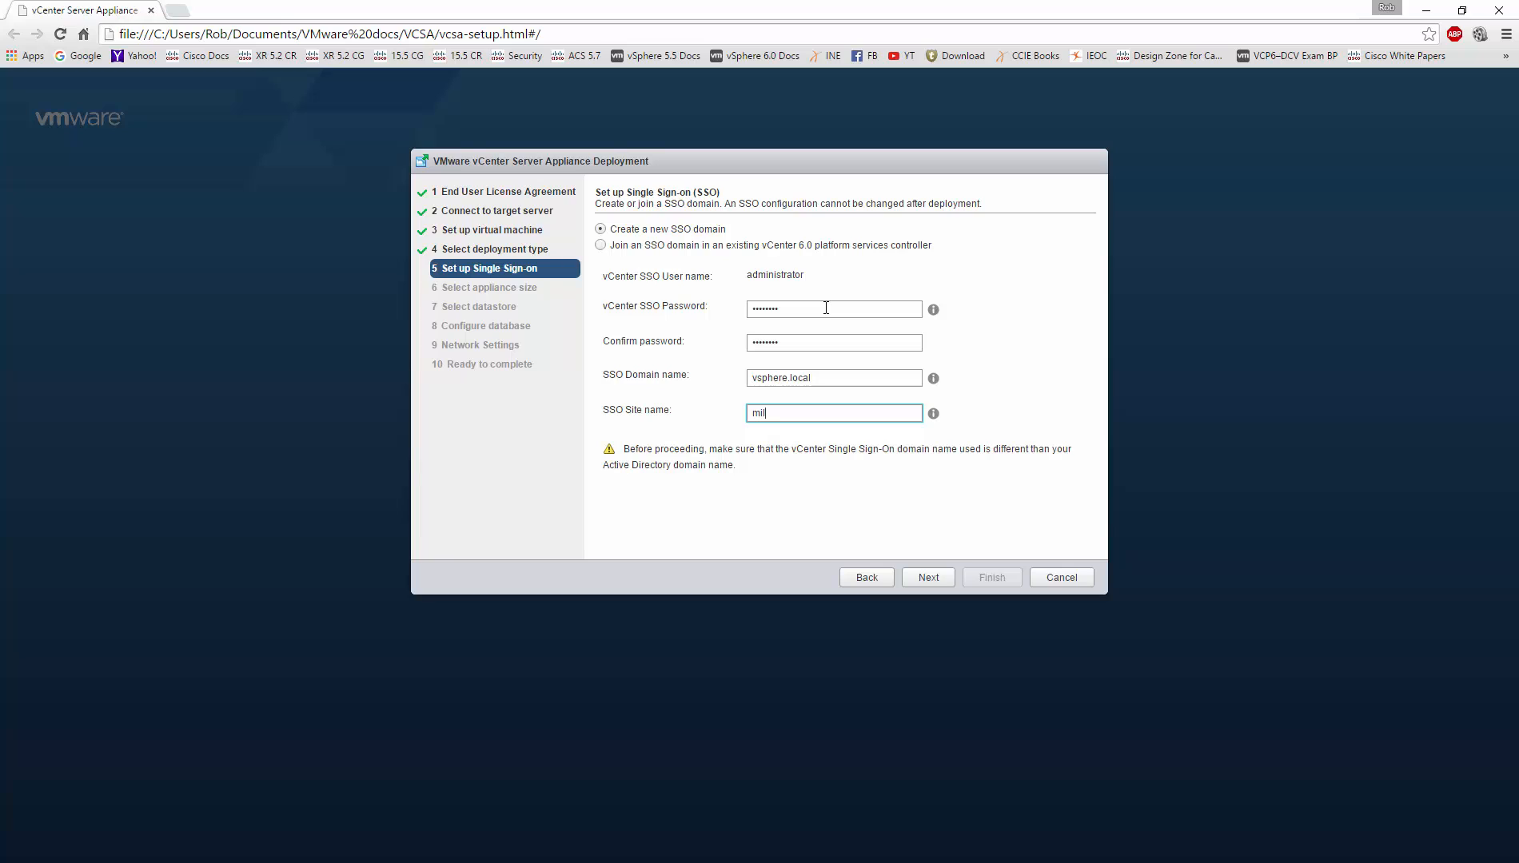
{"action": "key", "text": "BackSpace"}
{"action": "type", "text": "Milwaukee"}
{"action": "left_click", "coordinate": [934, 583]}
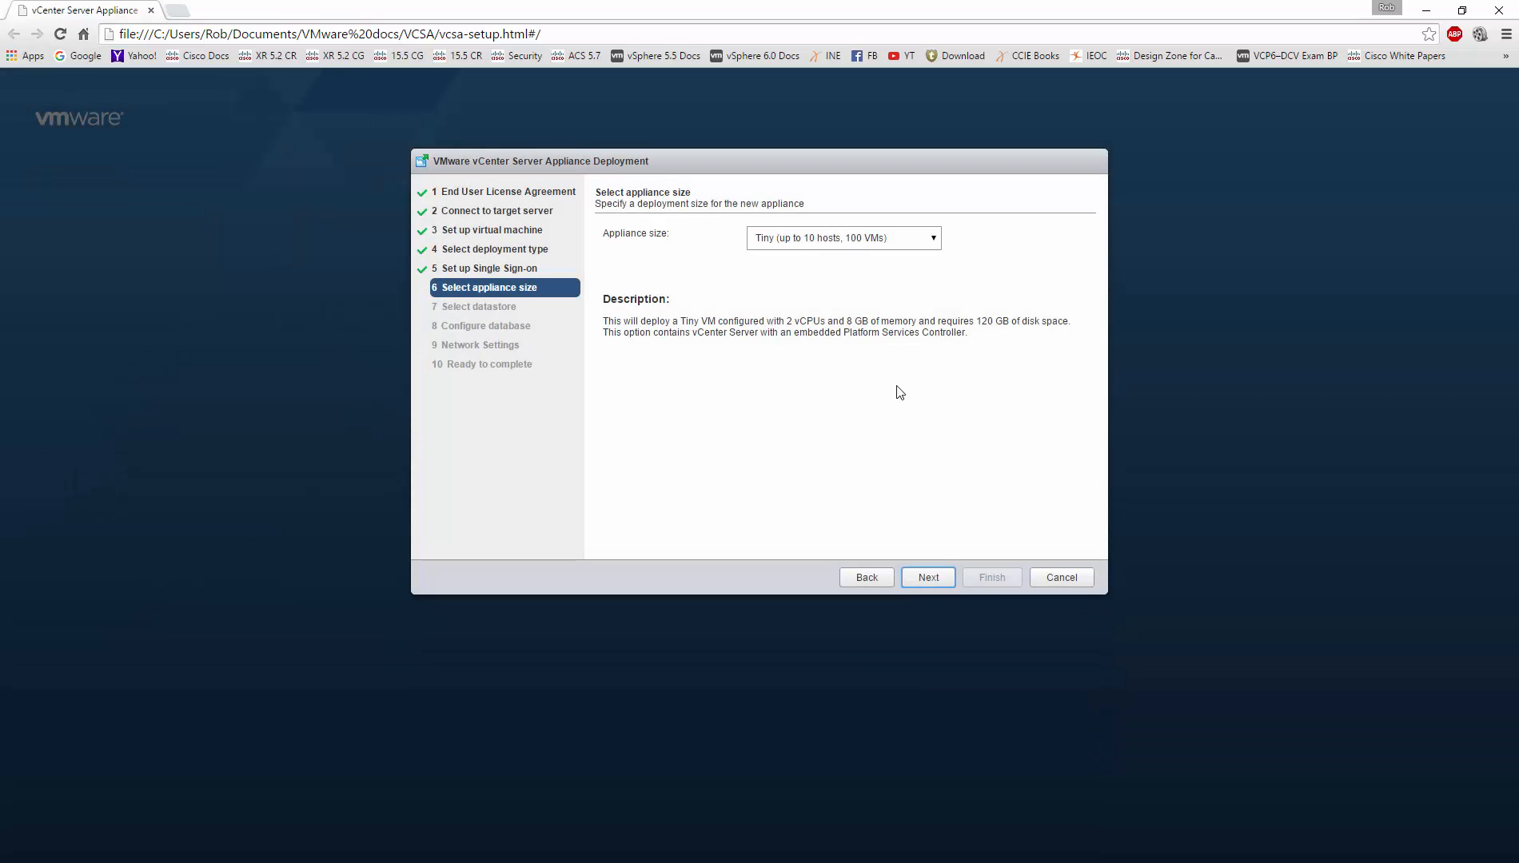
Step: Keep the Tiny size and place the appliance on datastore SAN1 with Thin Disk Mode
{"action": "left_click", "coordinate": [934, 583]}
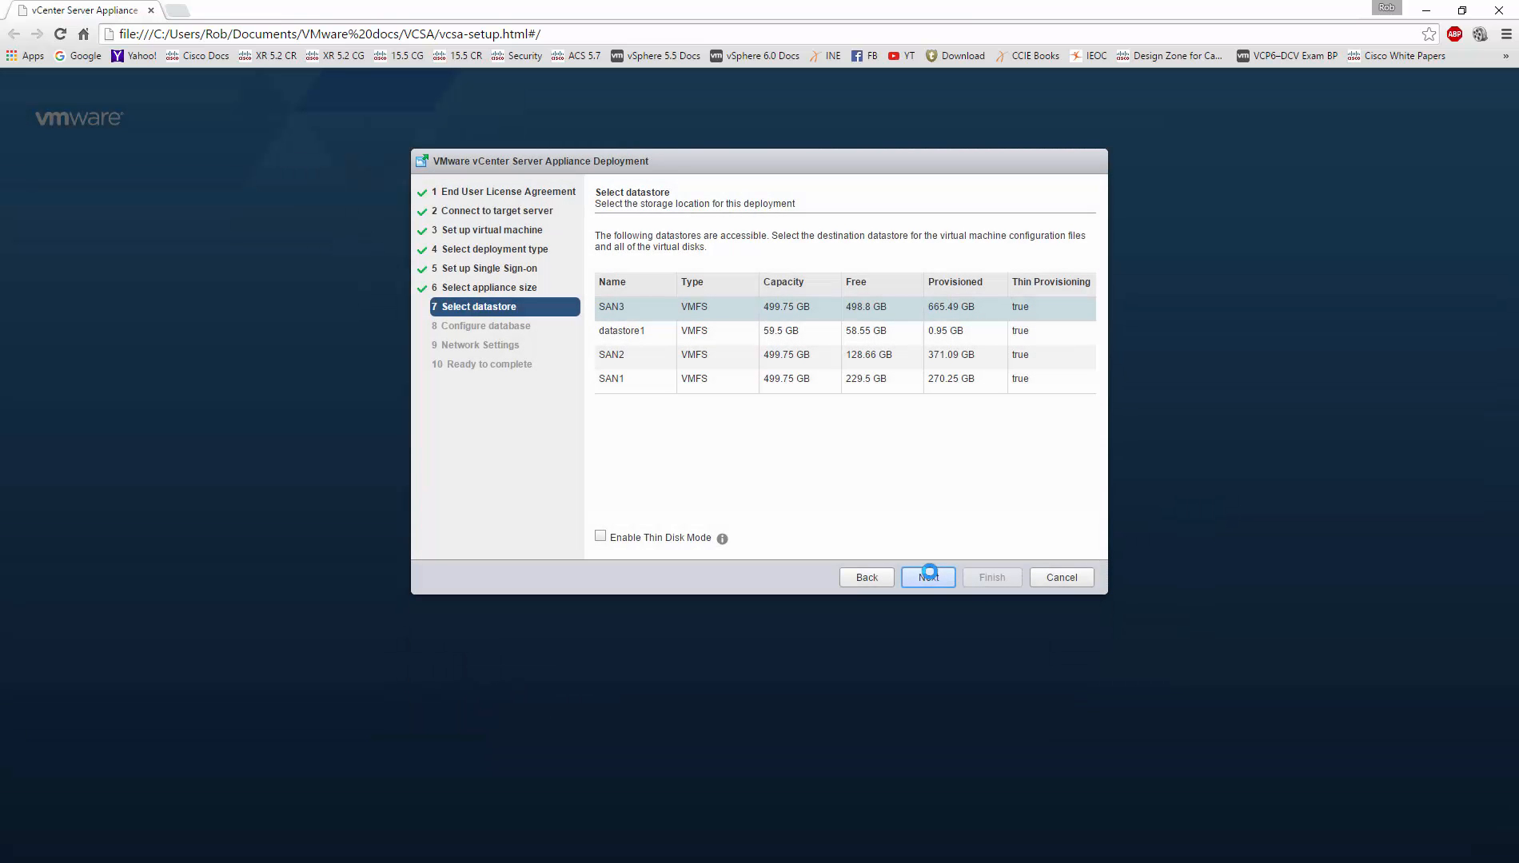
{"action": "left_click", "coordinate": [757, 386]}
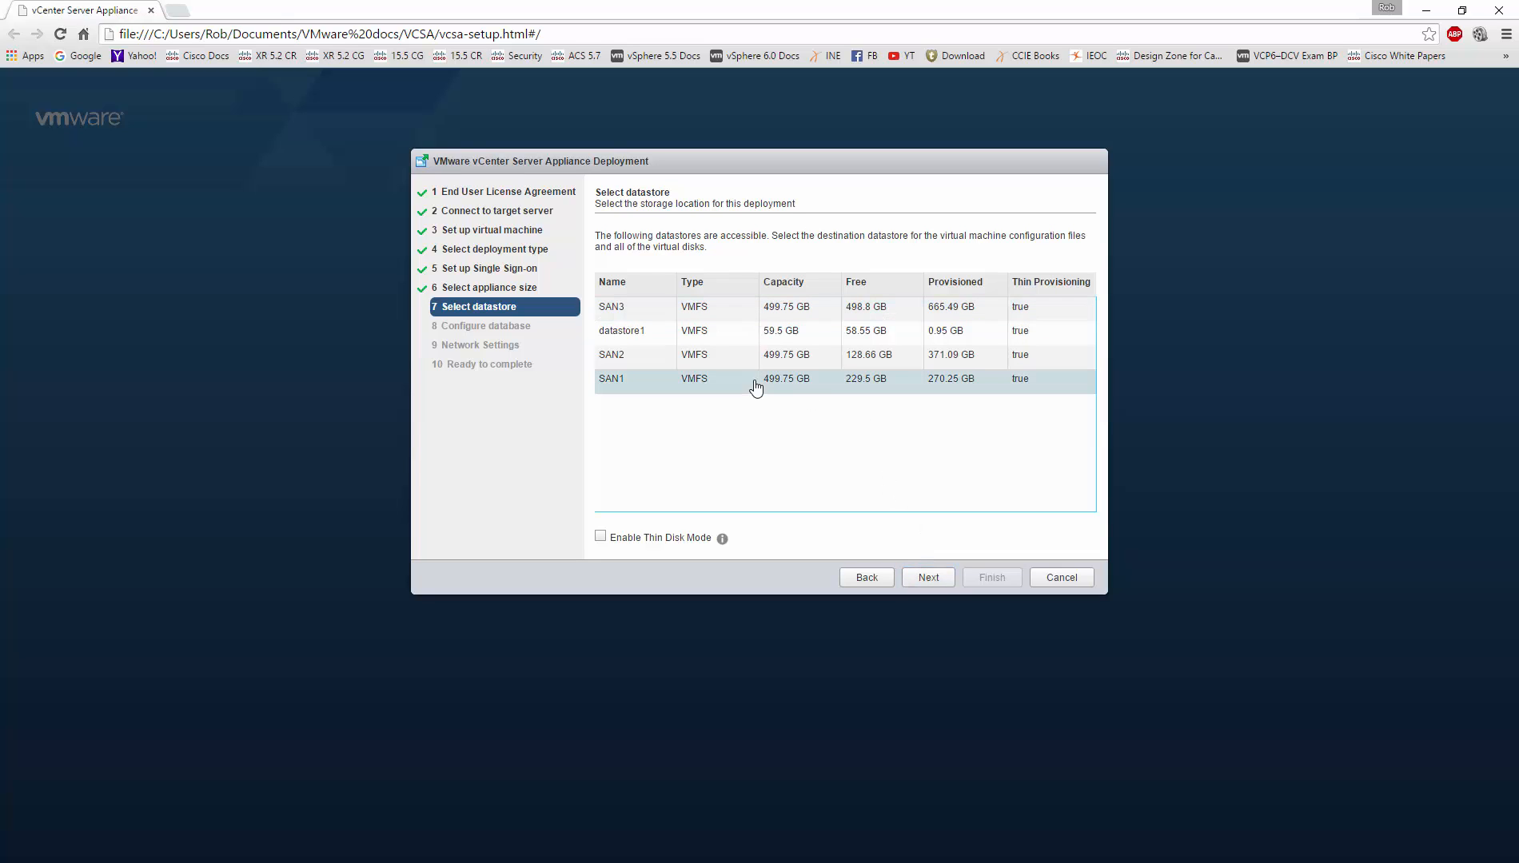
{"action": "left_click", "coordinate": [606, 537]}
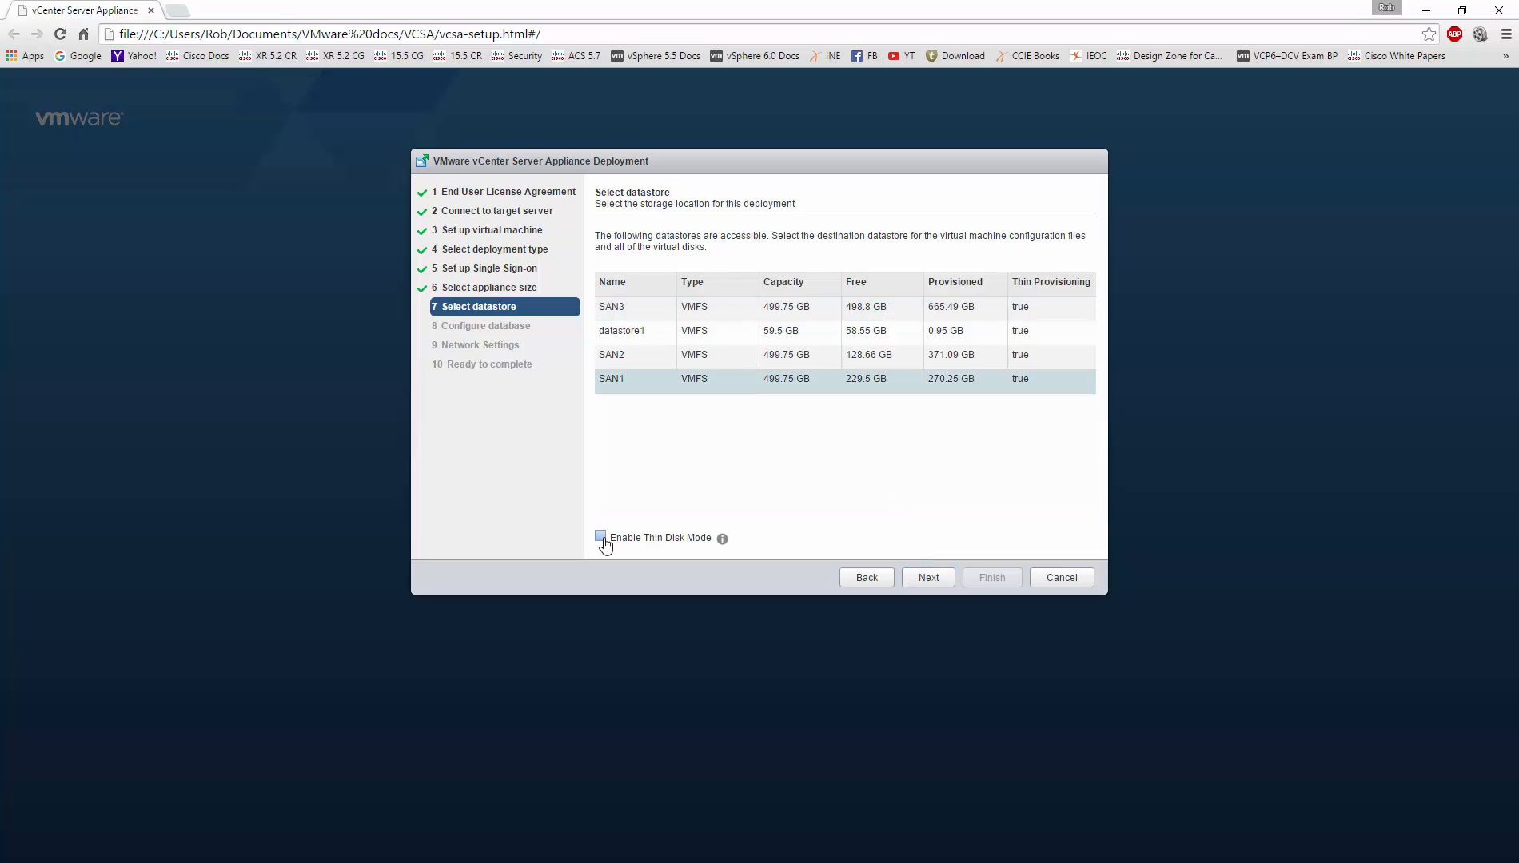
{"action": "left_click", "coordinate": [920, 577]}
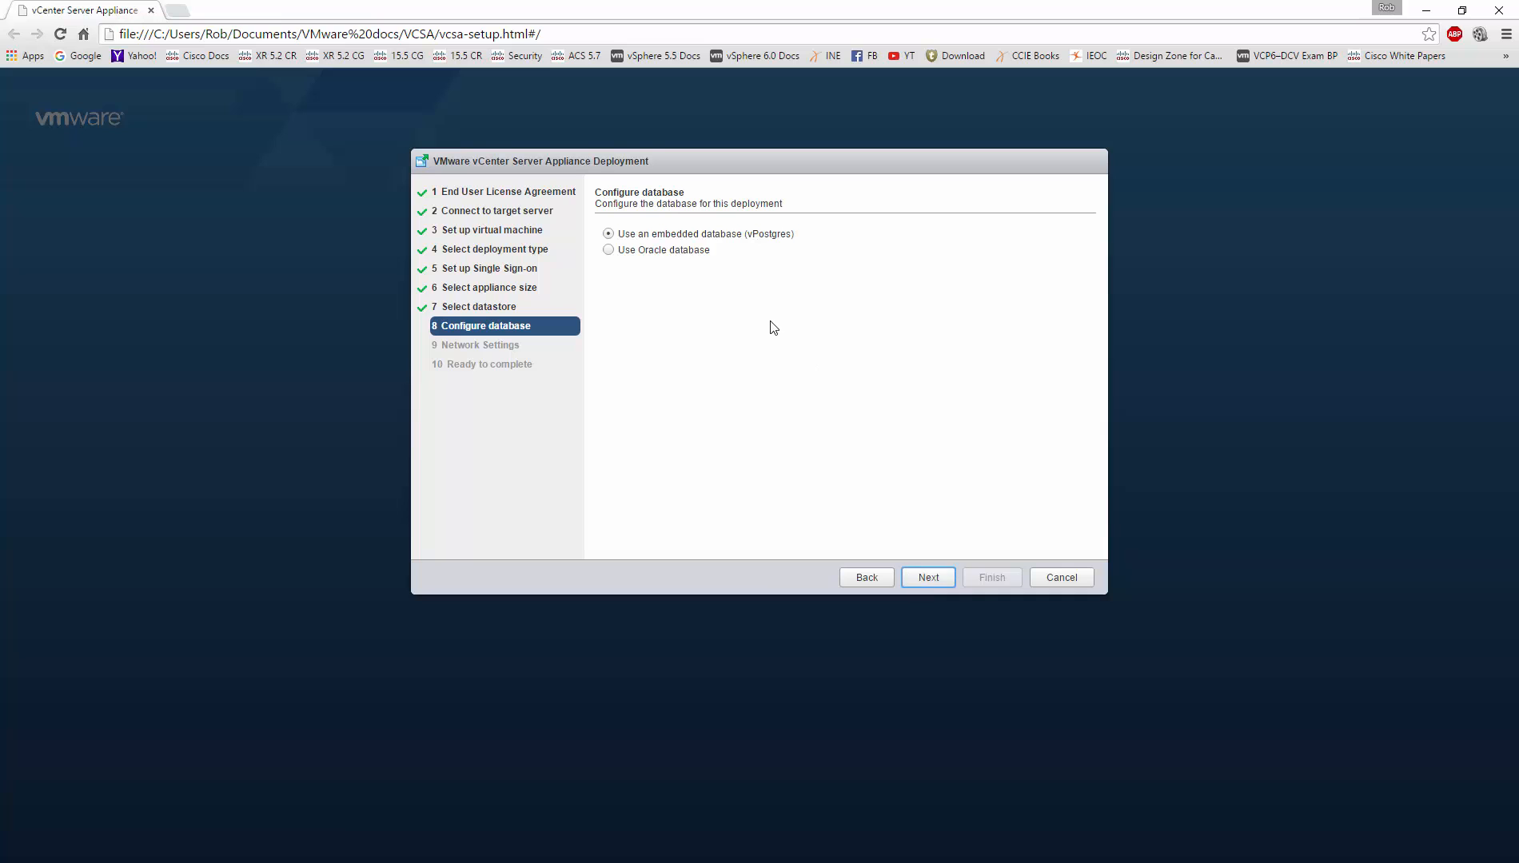
Step: Keep the embedded database and set network address and system name to 192.168.1.61
{"action": "left_click", "coordinate": [929, 579]}
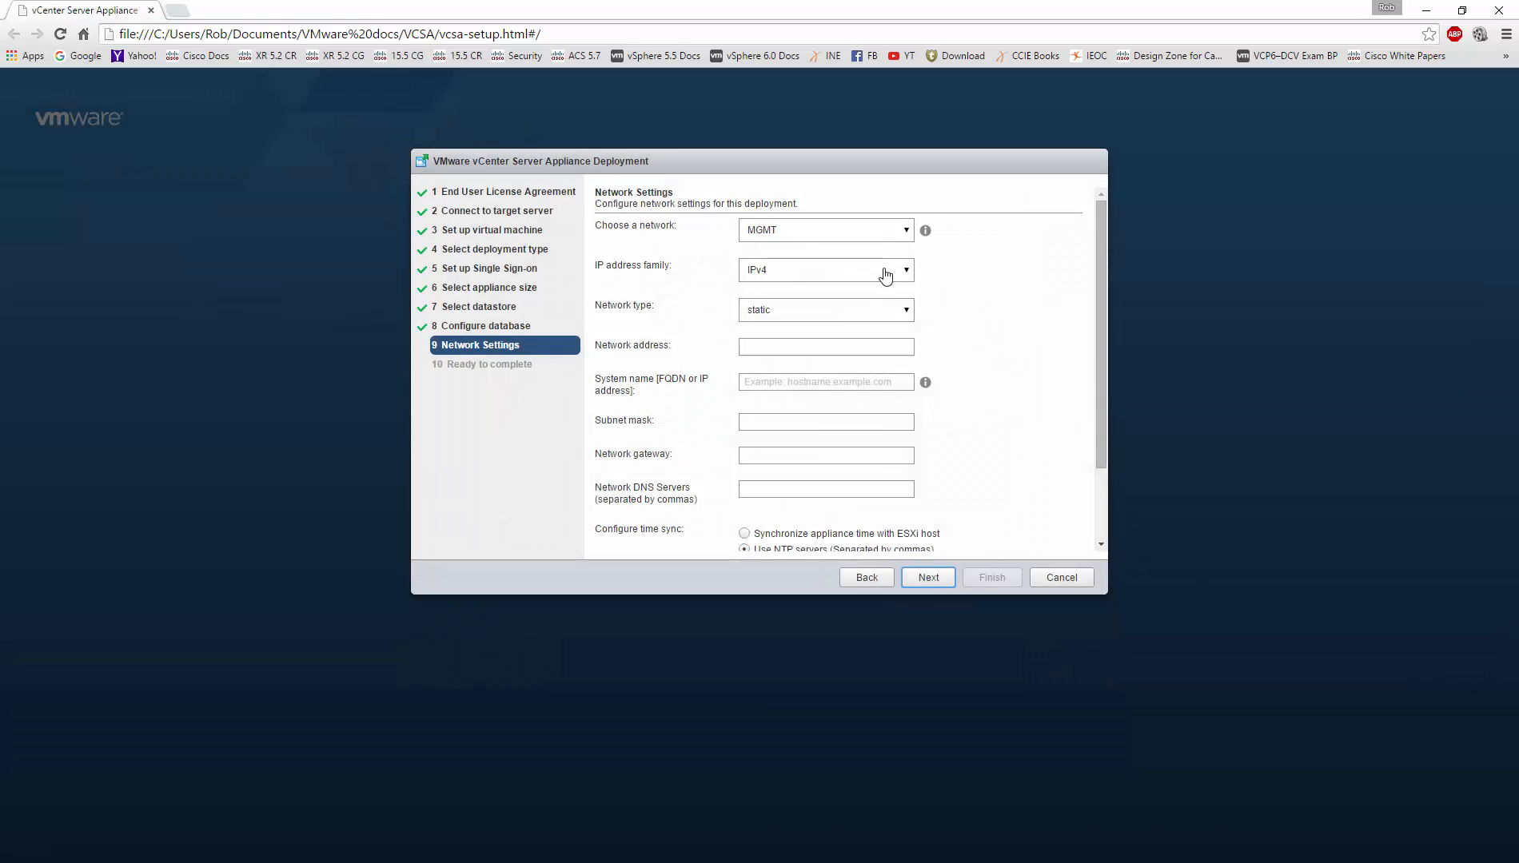
{"action": "left_click", "coordinate": [869, 347]}
{"action": "type", "text": "192."}
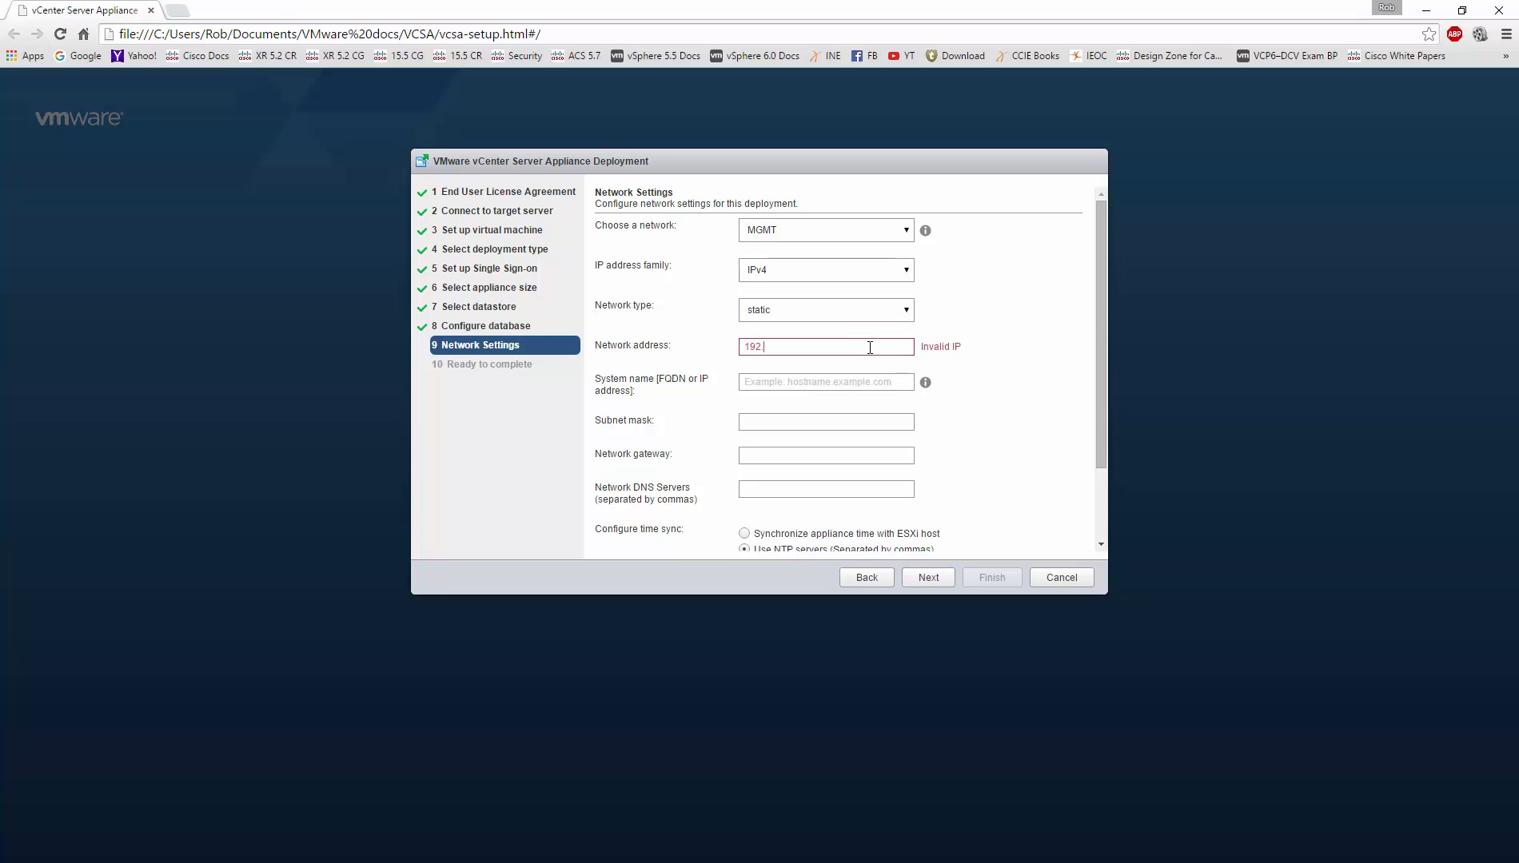
{"action": "type", "text": "168.1.61"}
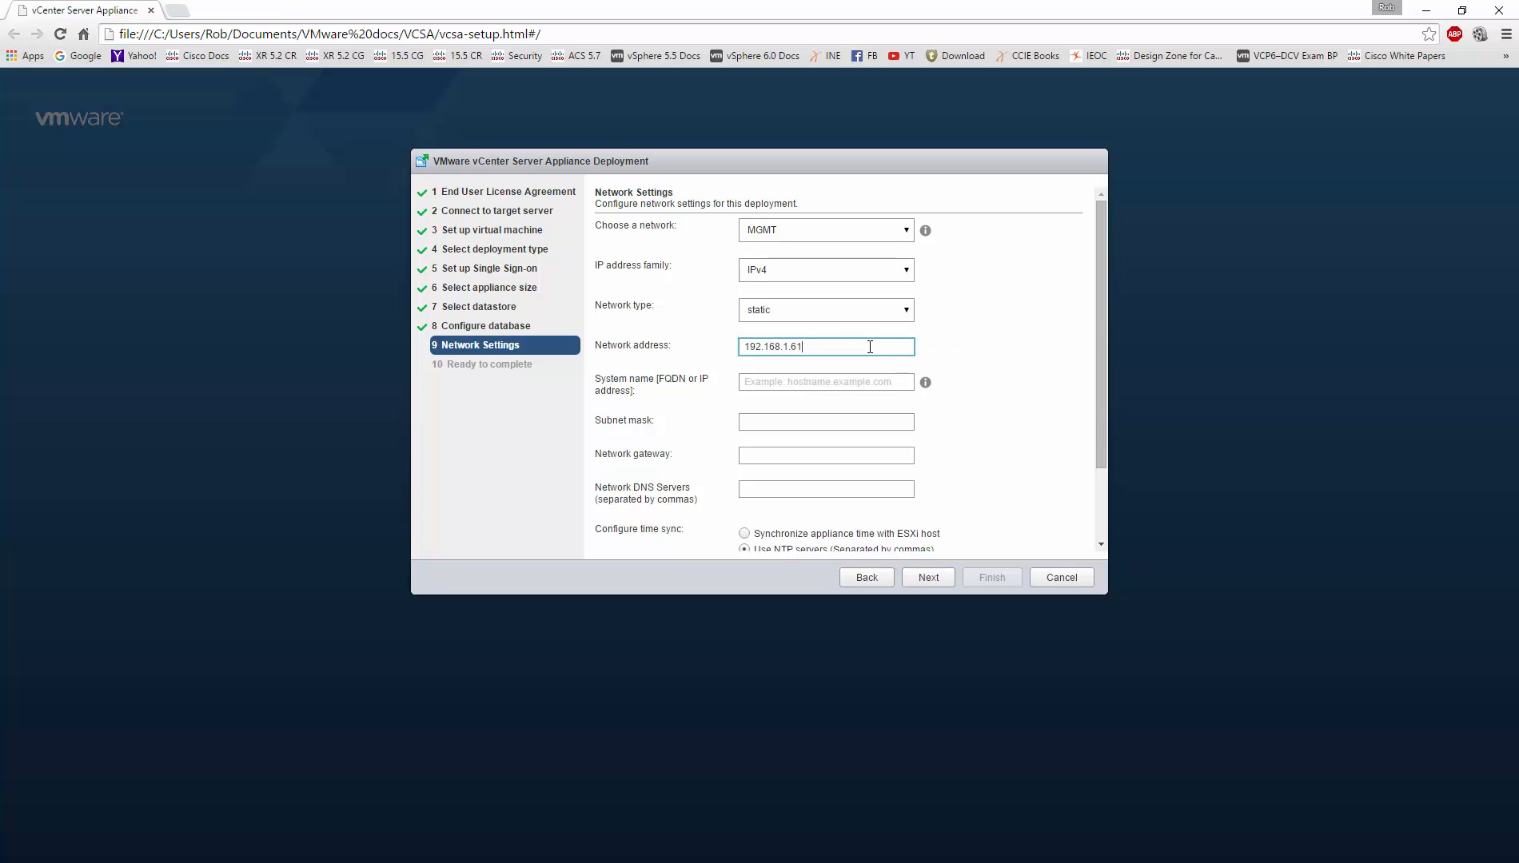
{"action": "key", "text": "Tab"}
{"action": "type", "text": "192.168.1."}
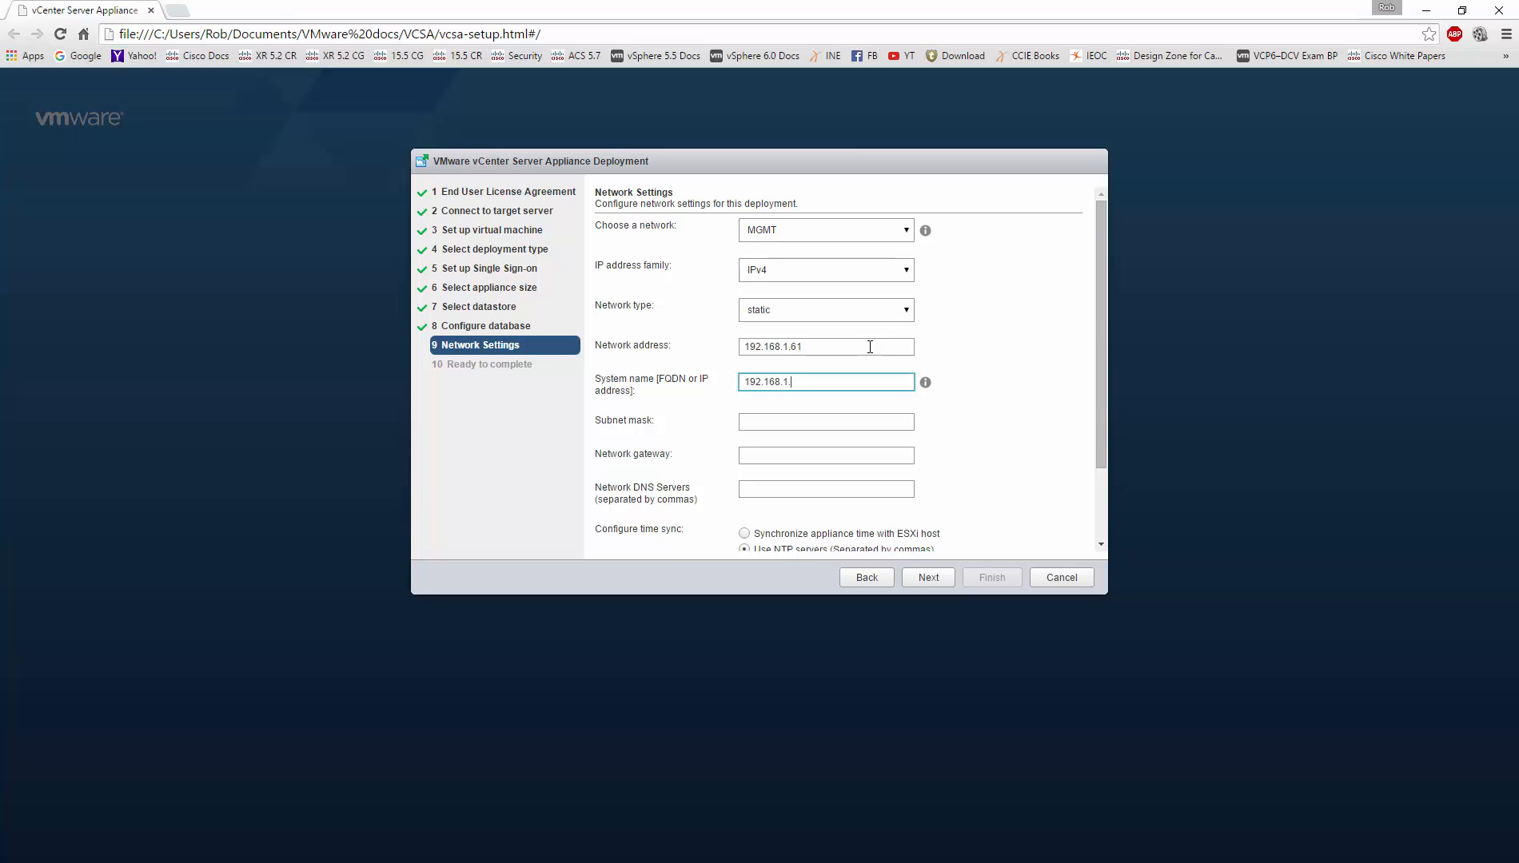
{"action": "type", "text": "61"}
Step: Enter subnet mask 255.255.255.0 with gateway and DNS server 192.168.1.1
{"action": "left_click", "coordinate": [844, 421]}
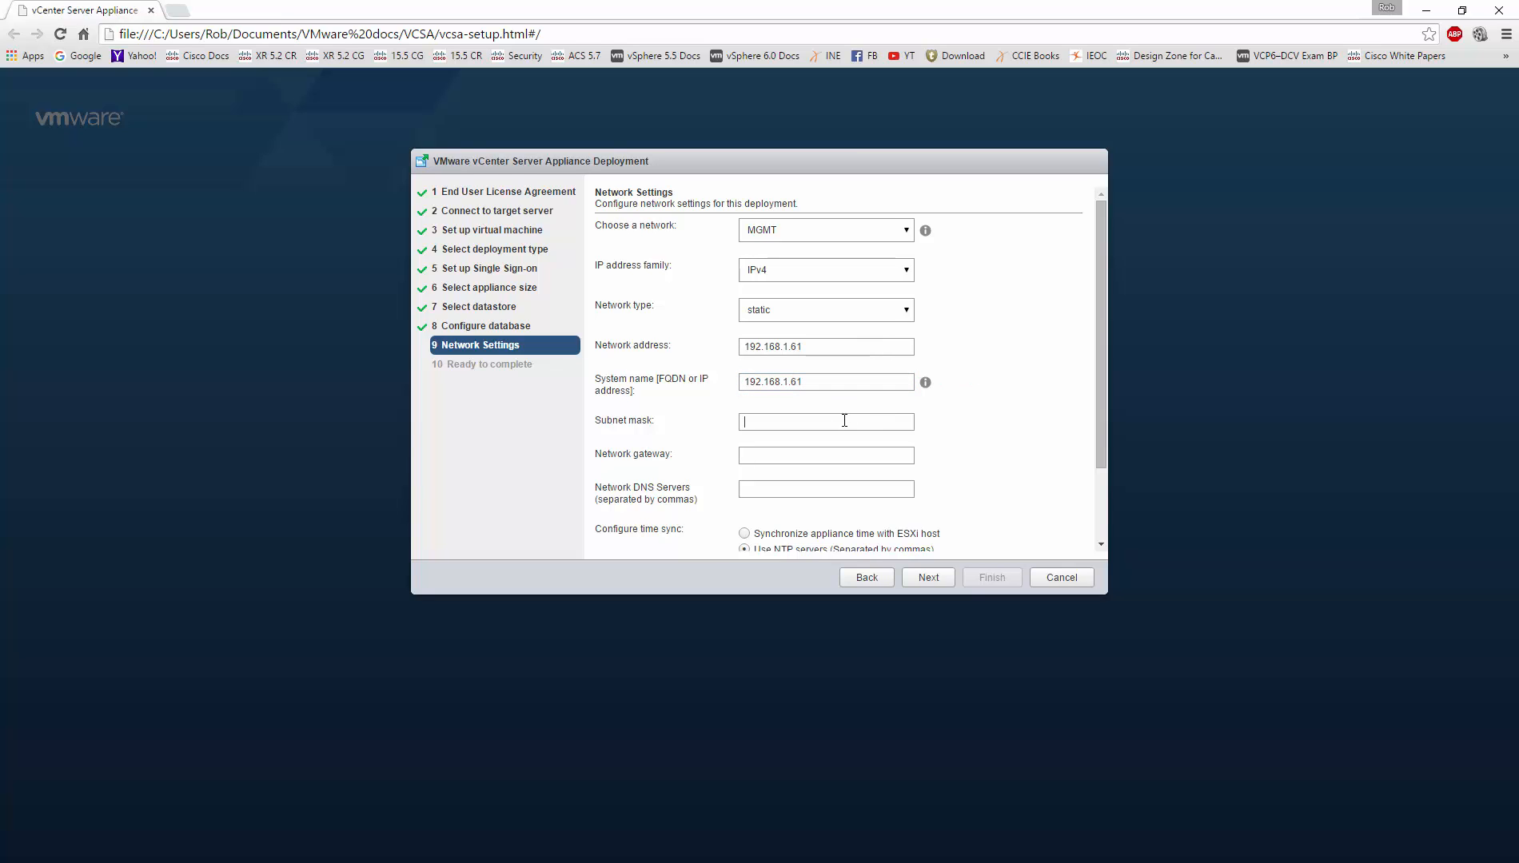
{"action": "type", "text": "255.255.2"}
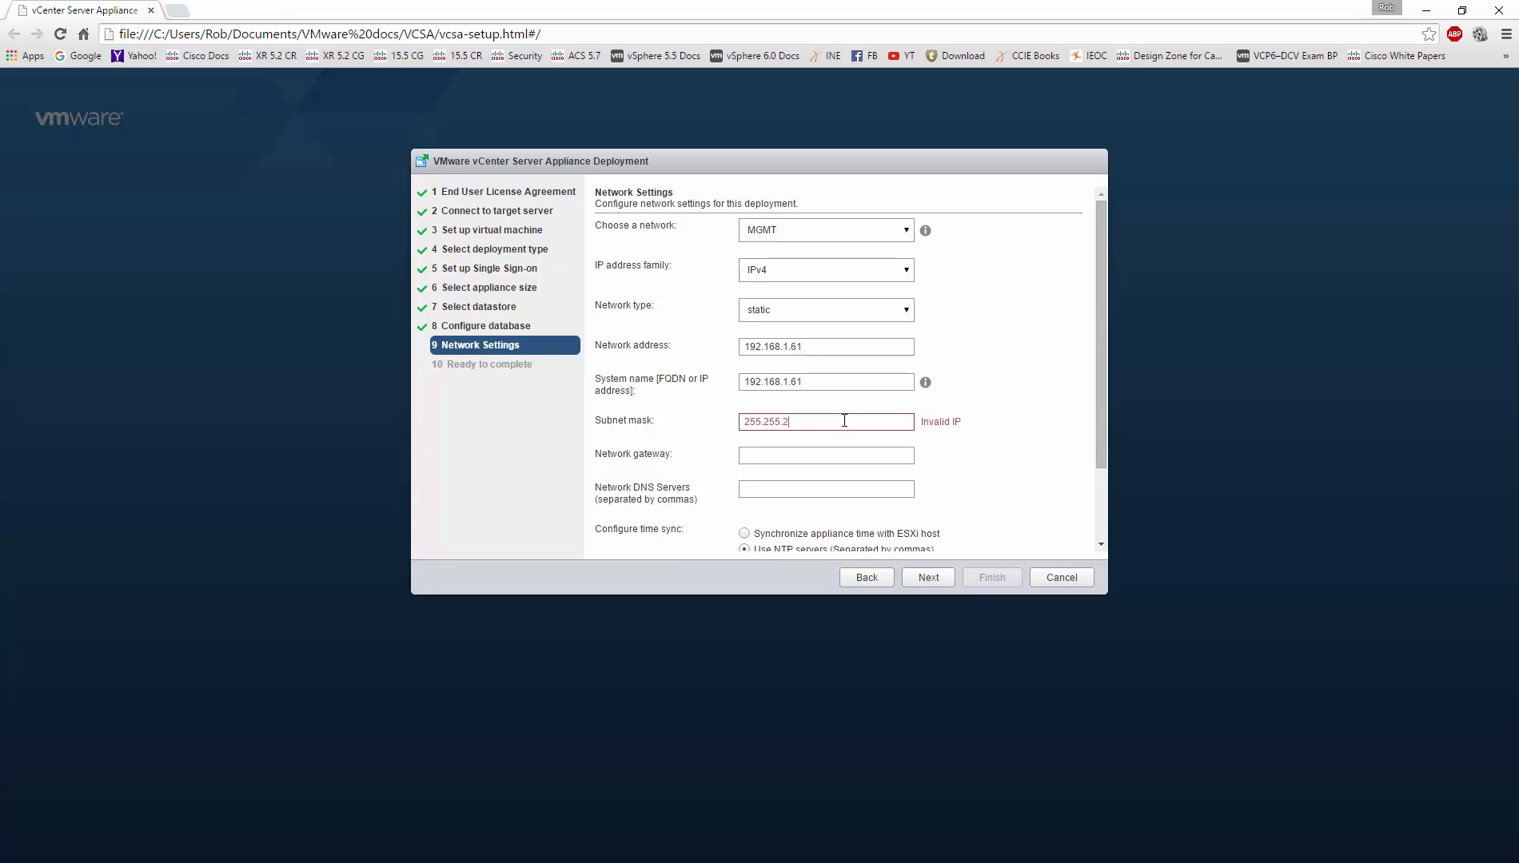
{"action": "type", "text": "55.0"}
{"action": "left_click", "coordinate": [834, 455]}
{"action": "type", "text": "192.168.1.1"}
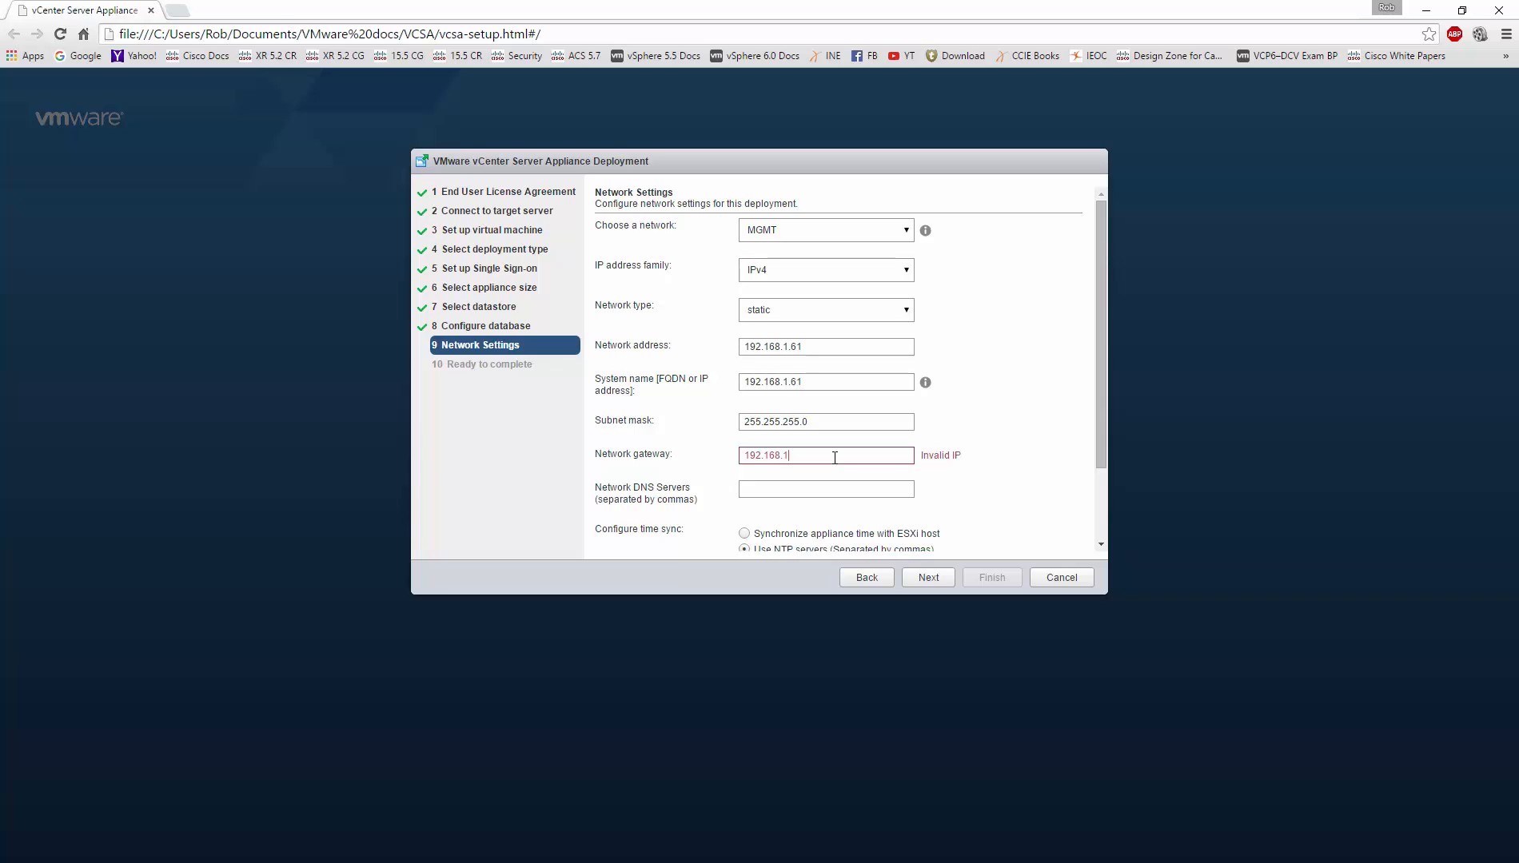
{"action": "left_click", "coordinate": [830, 488]}
{"action": "type", "text": "192.168."}
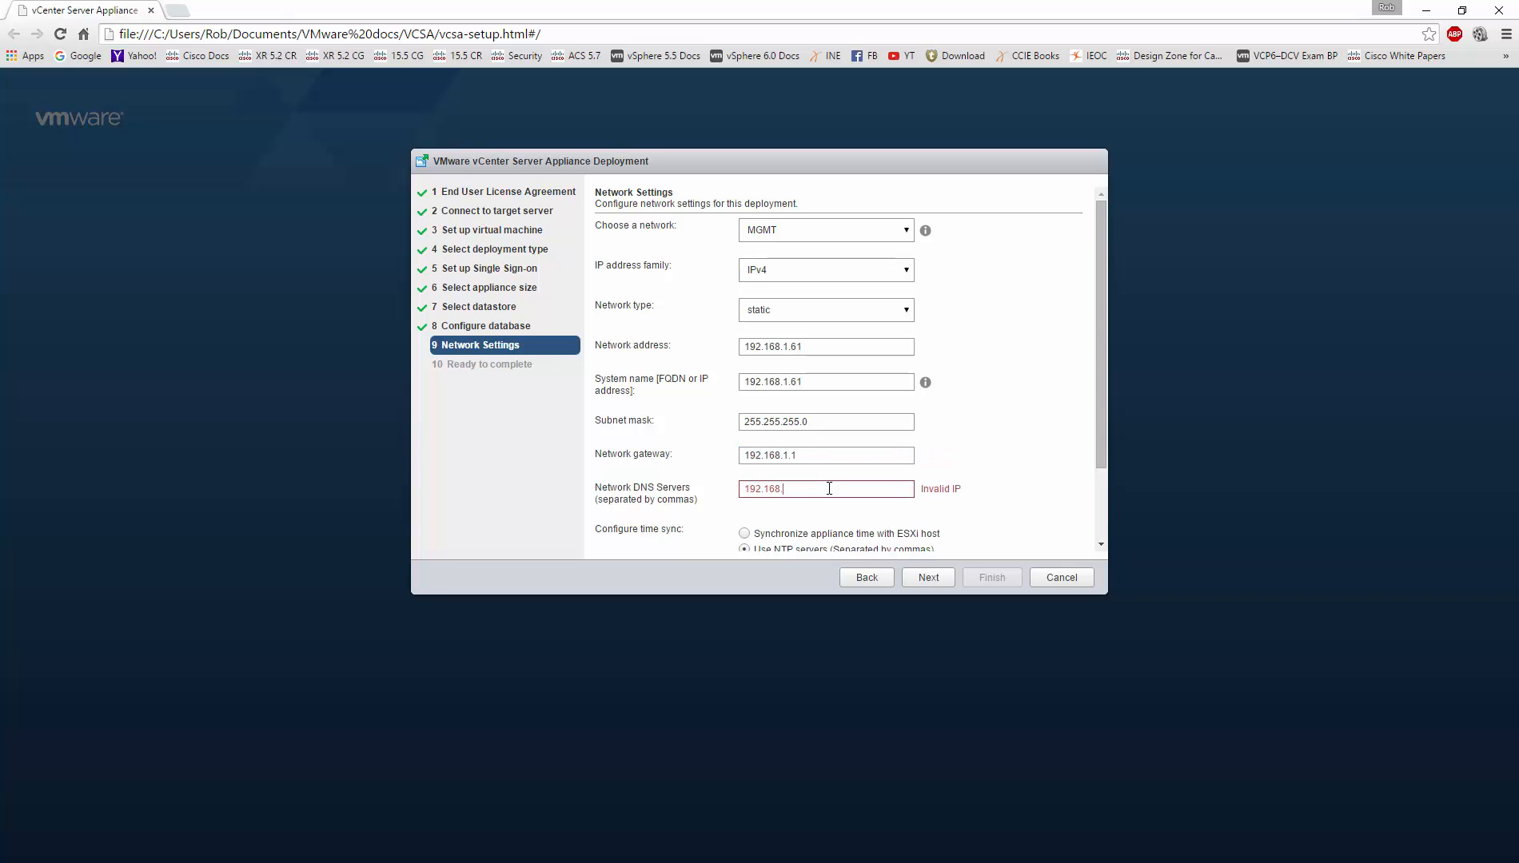
{"action": "type", "text": "1.1"}
{"action": "scroll", "coordinate": [858, 489], "scroll_direction": "down", "scroll_amount": 1}
Step: Sync appliance time with the ESXi host, continue, and acknowledge the FQDN warning
{"action": "left_click", "coordinate": [931, 580]}
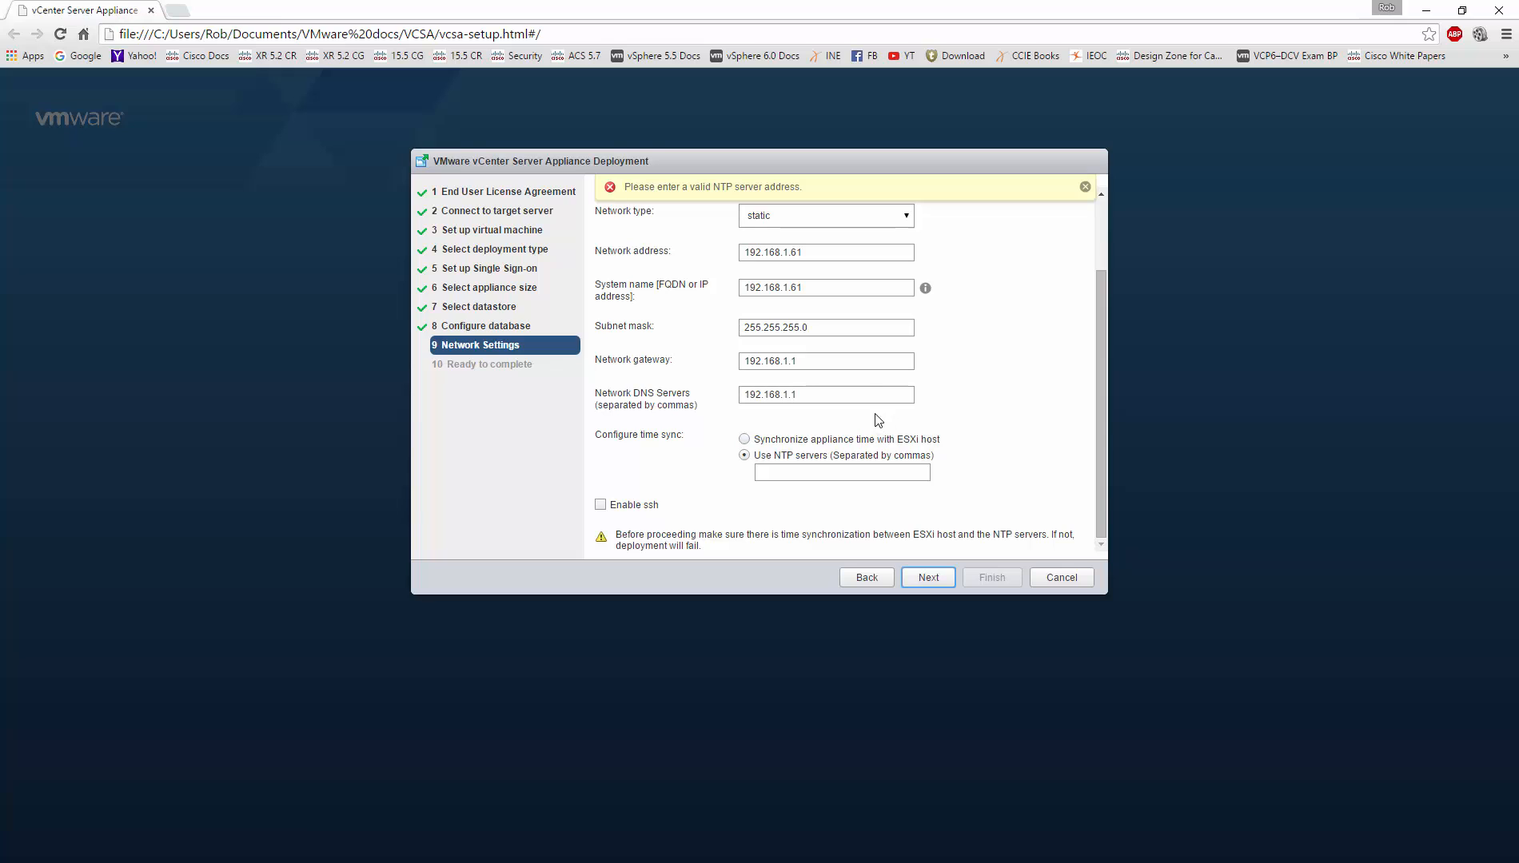
{"action": "left_click", "coordinate": [785, 442]}
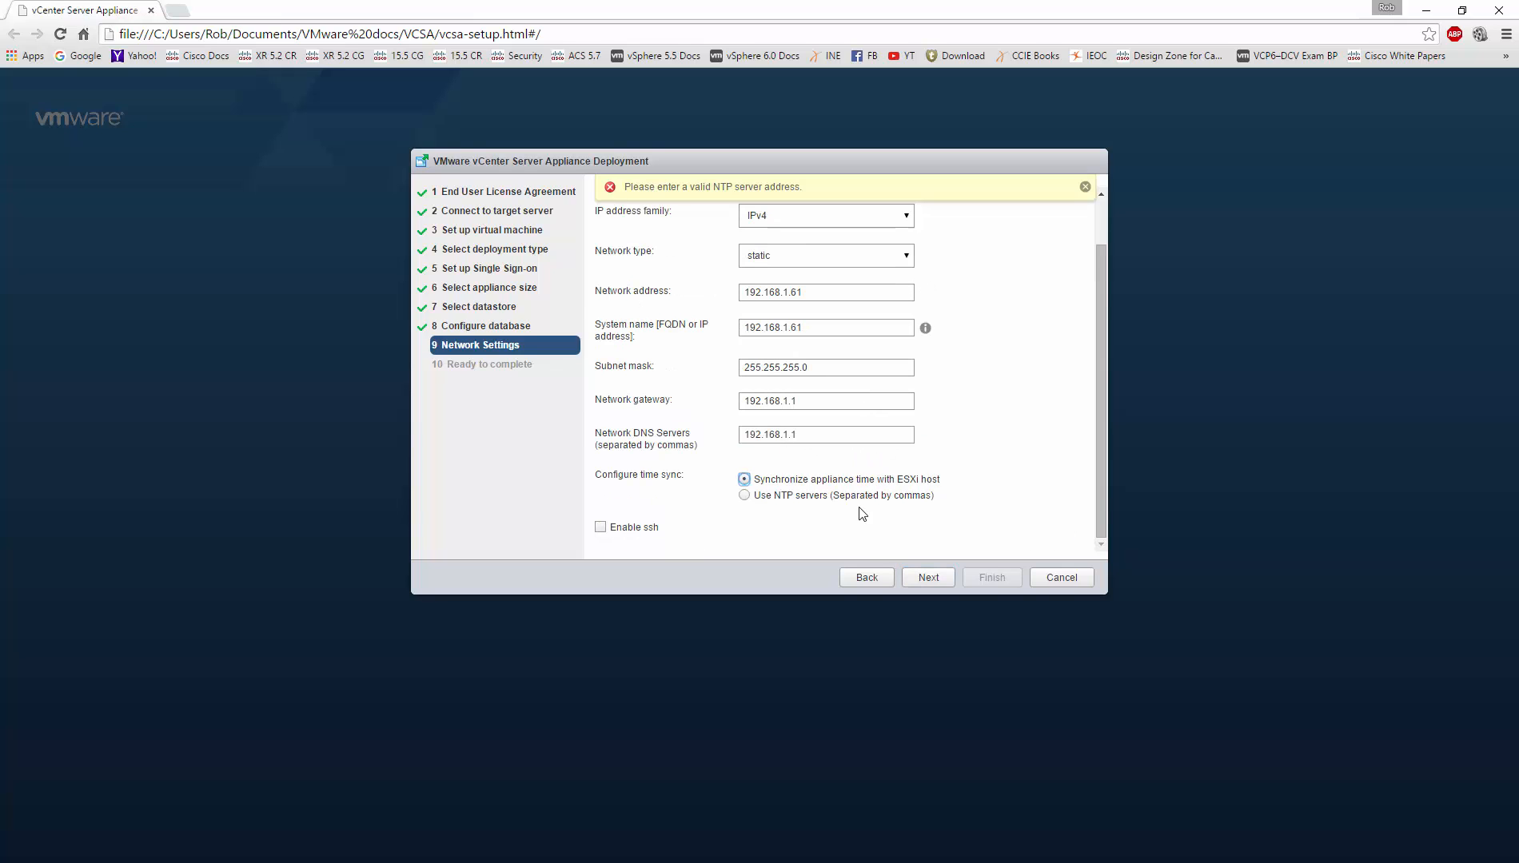
{"action": "left_click", "coordinate": [930, 581]}
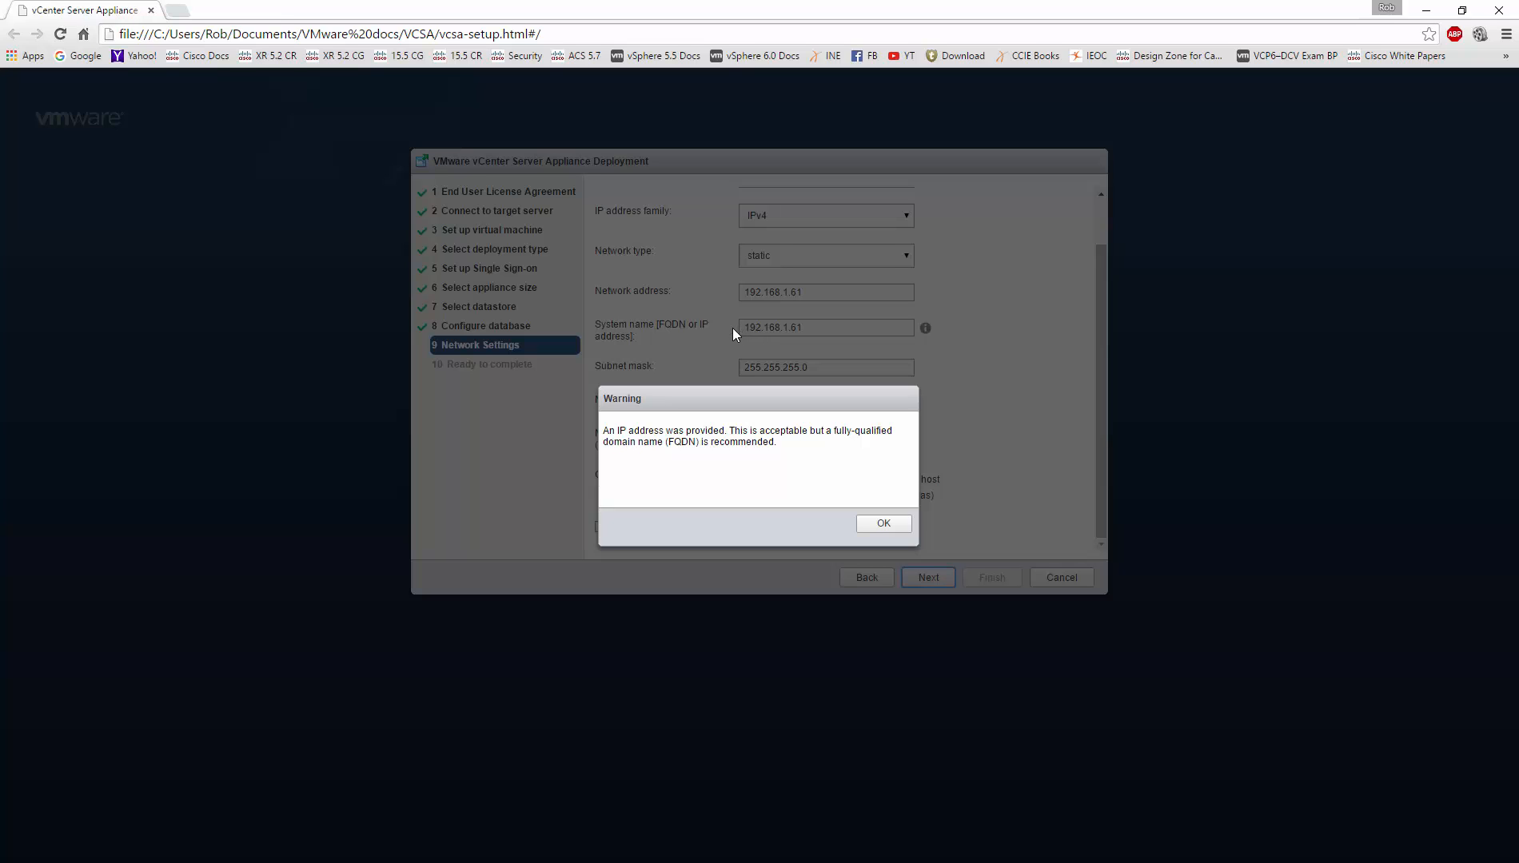
{"action": "left_click", "coordinate": [887, 526]}
Step: Finish the wizard to start deployment, then move the vSphere Client over and scroll its inventory
{"action": "left_click", "coordinate": [990, 579]}
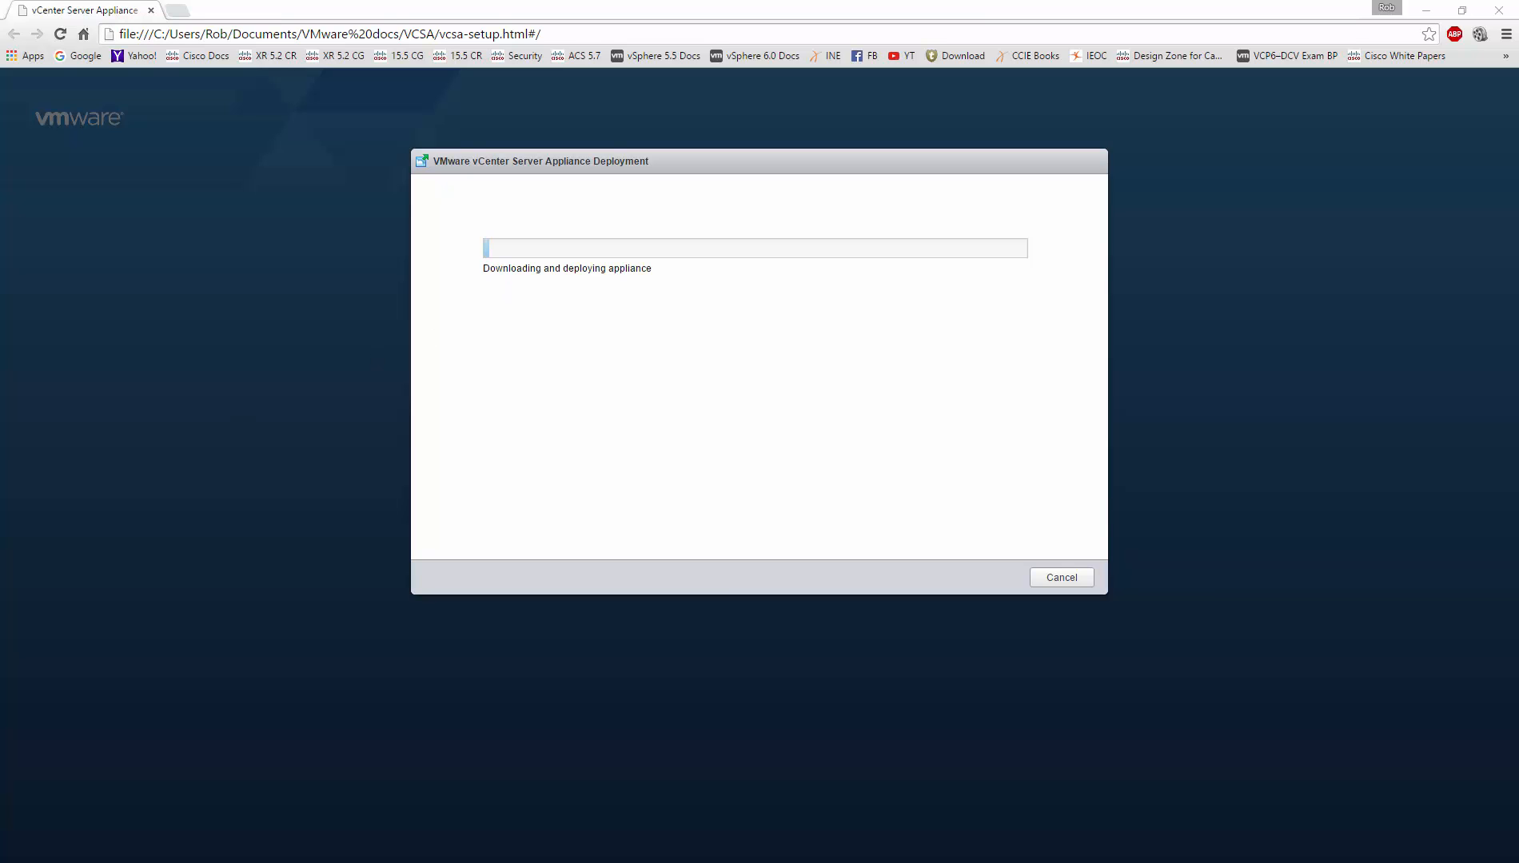
{"action": "left_click_drag", "start_coordinate": [0, 192], "coordinate": [1111, 35]}
{"action": "scroll", "coordinate": [689, 416], "scroll_direction": "down", "scroll_amount": 5}
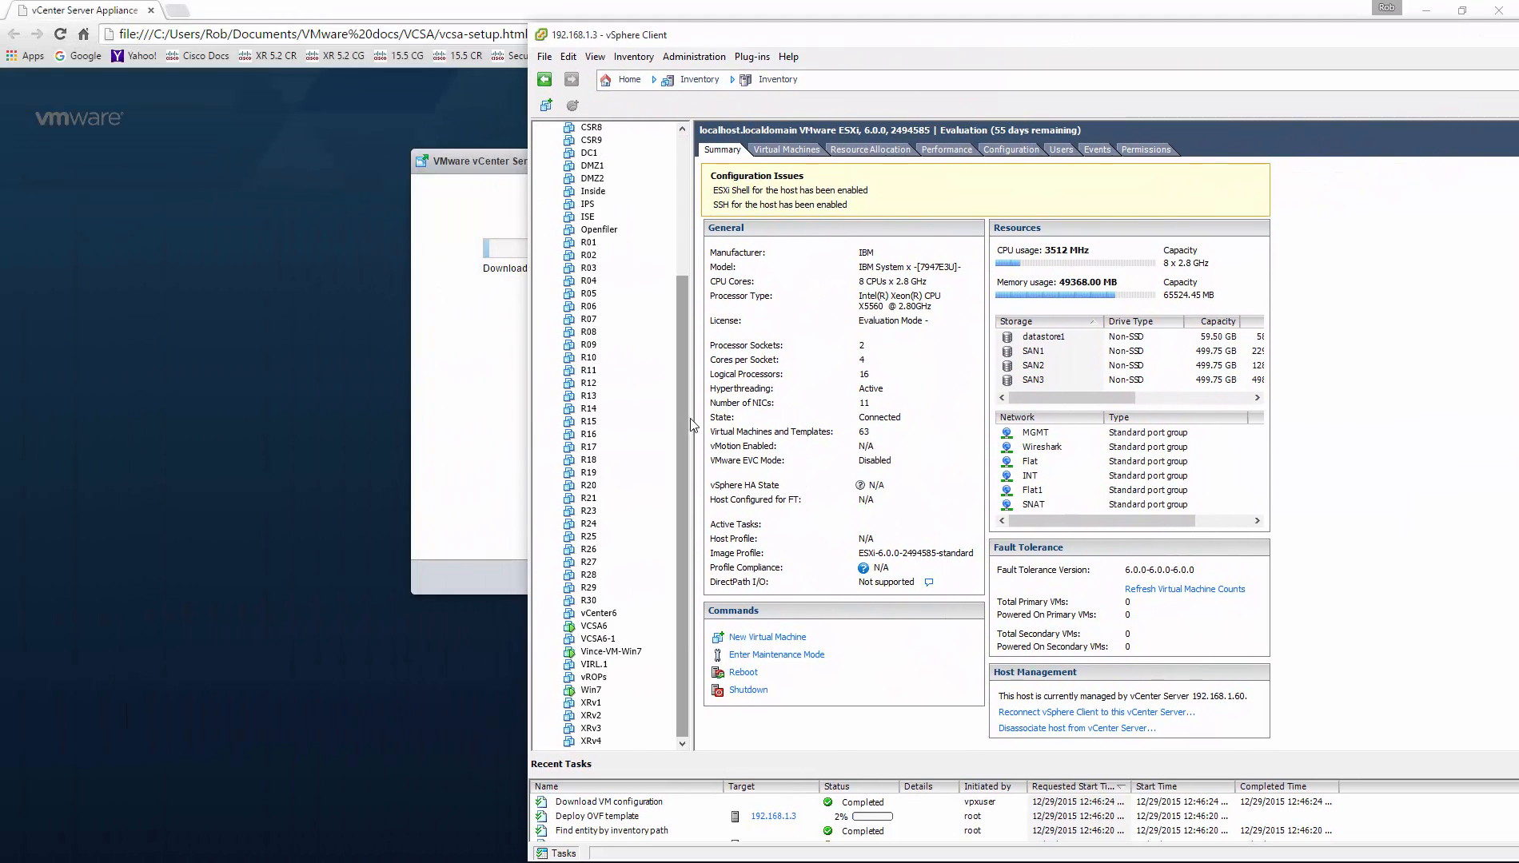
Step: Select VCSA6-1 in the vSphere Client inventory to view its Summary while installation completes
{"action": "left_click", "coordinate": [607, 639]}
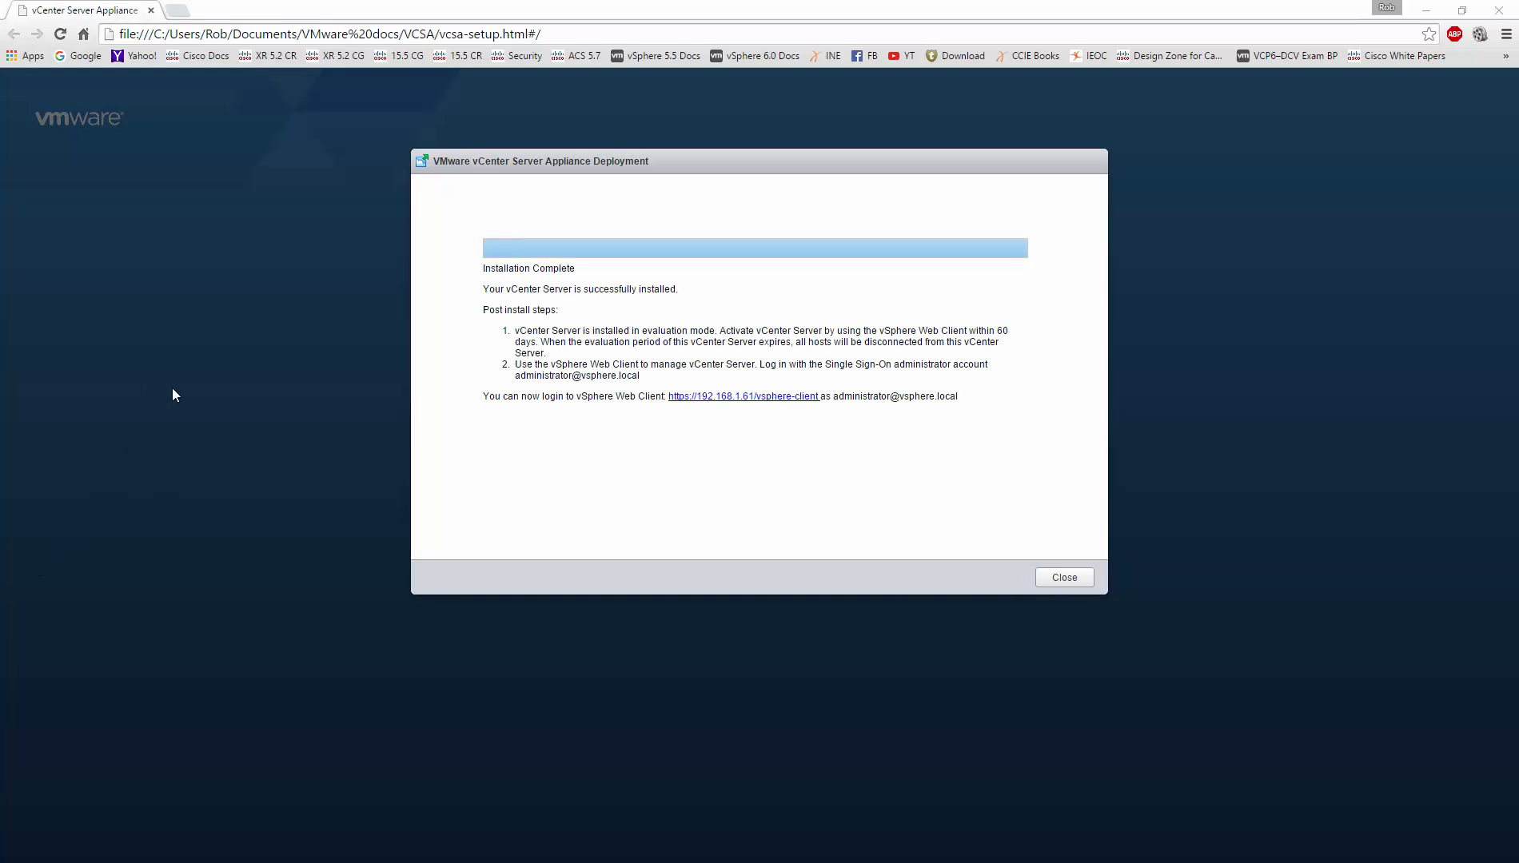
{"action": "left_click", "coordinate": [734, 399]}
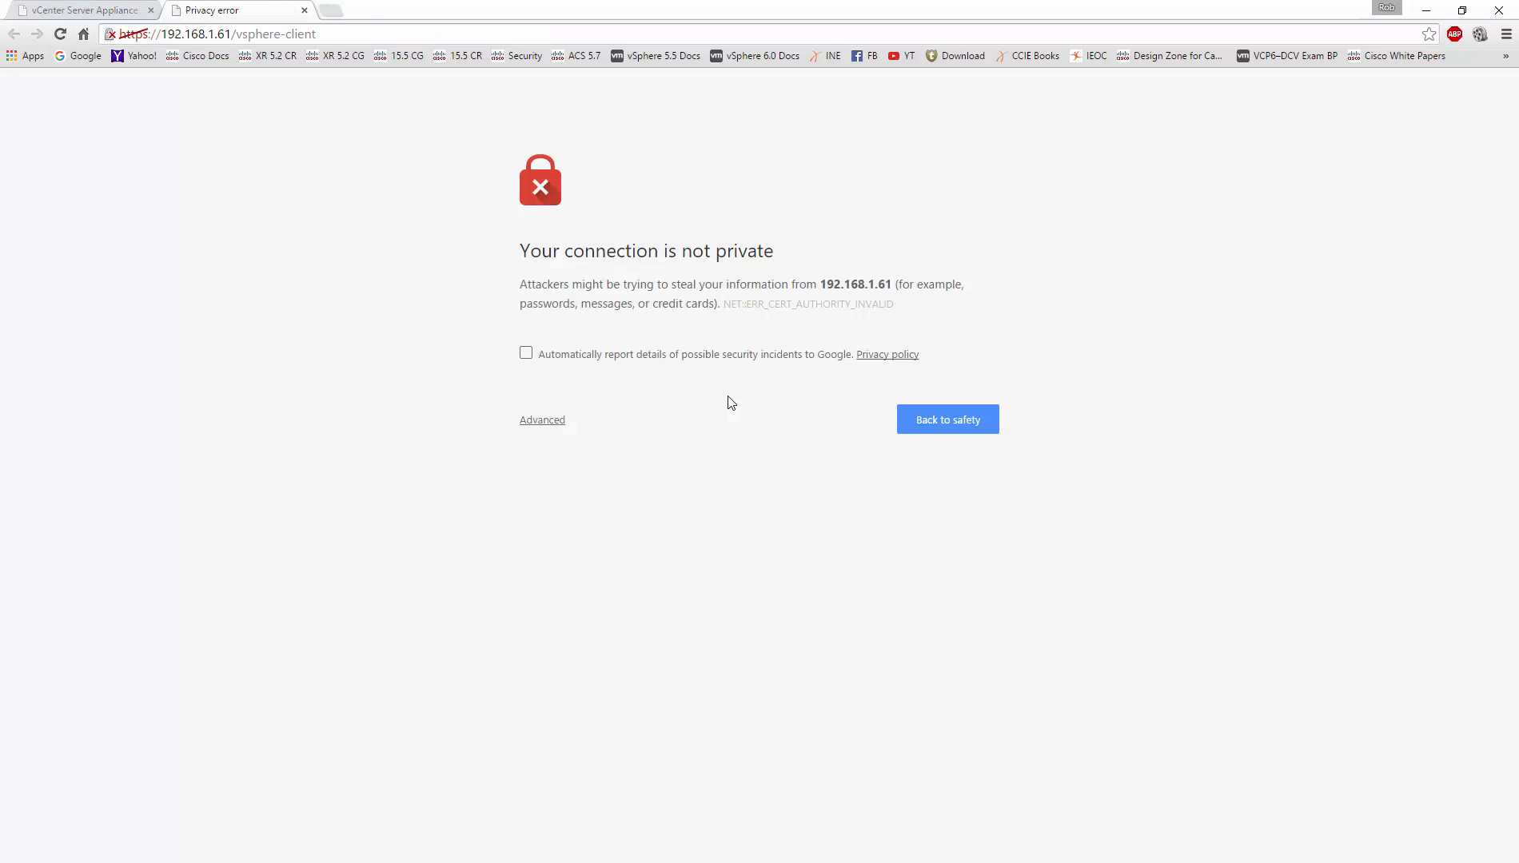
{"action": "left_click", "coordinate": [549, 429]}
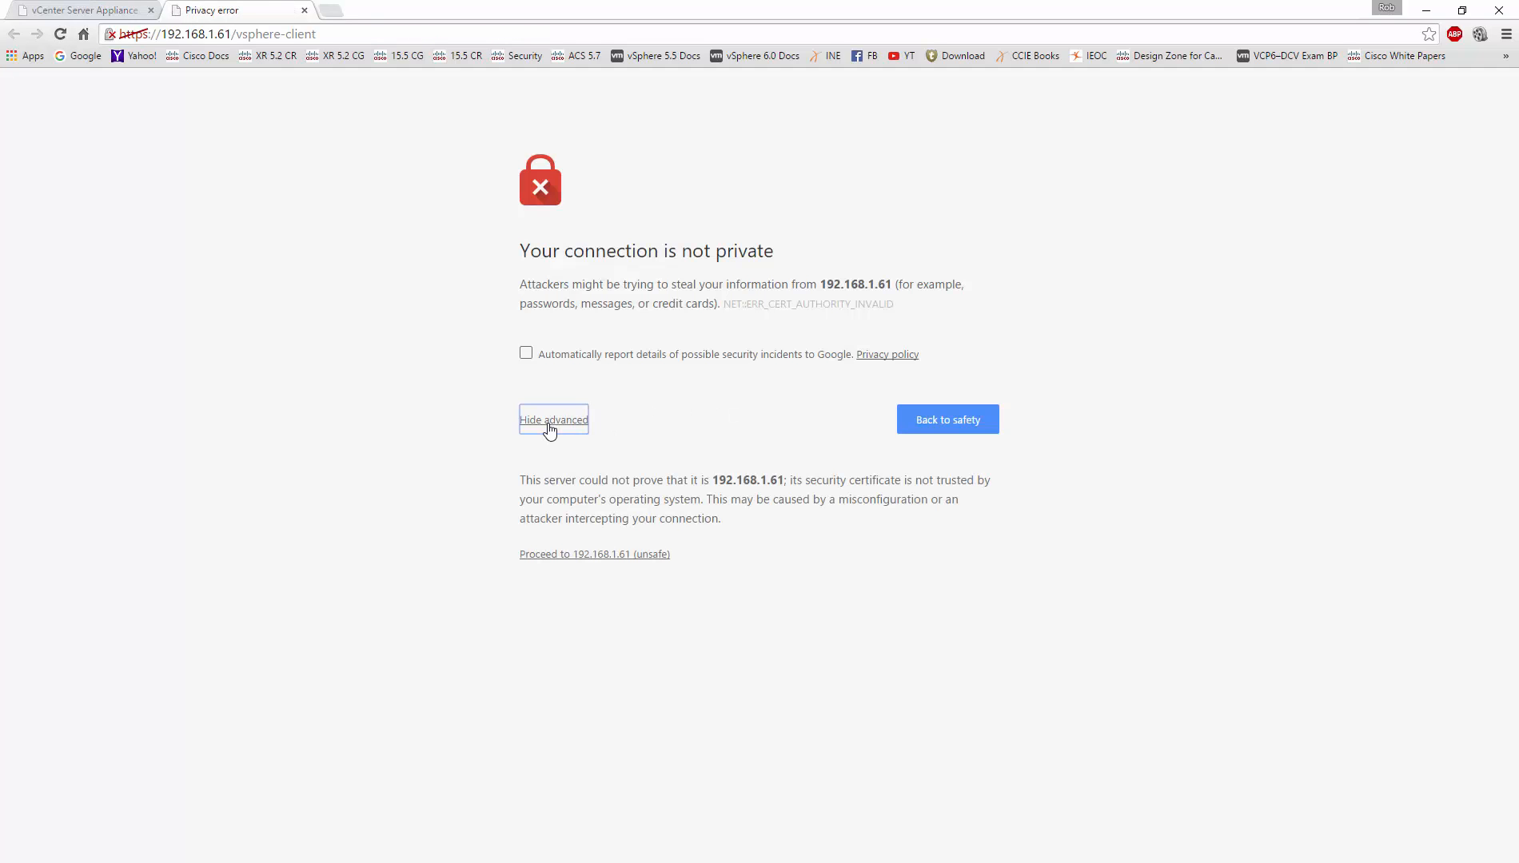
{"action": "left_click", "coordinate": [578, 554]}
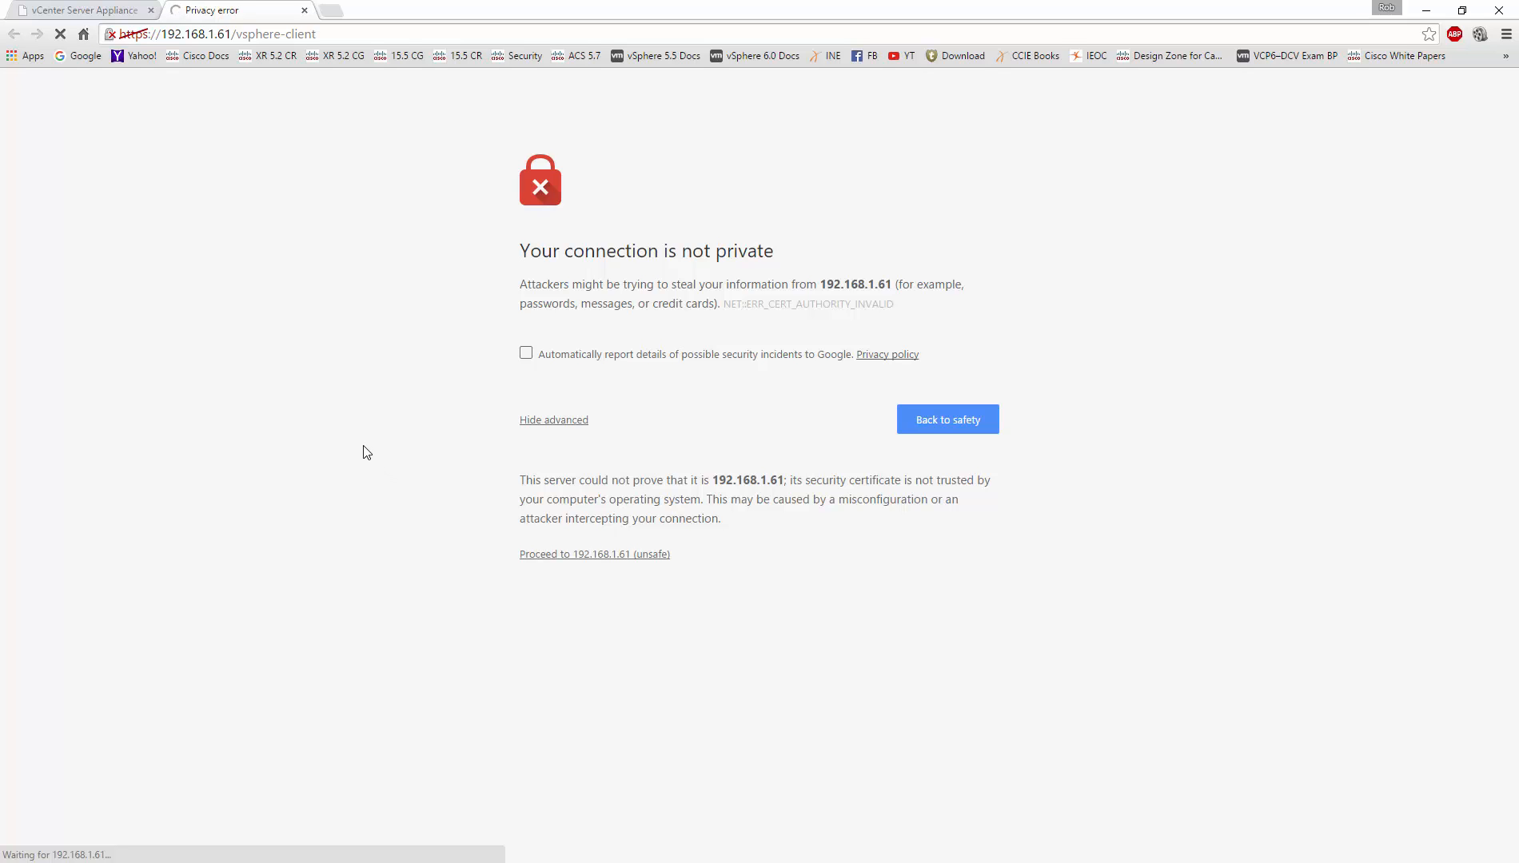
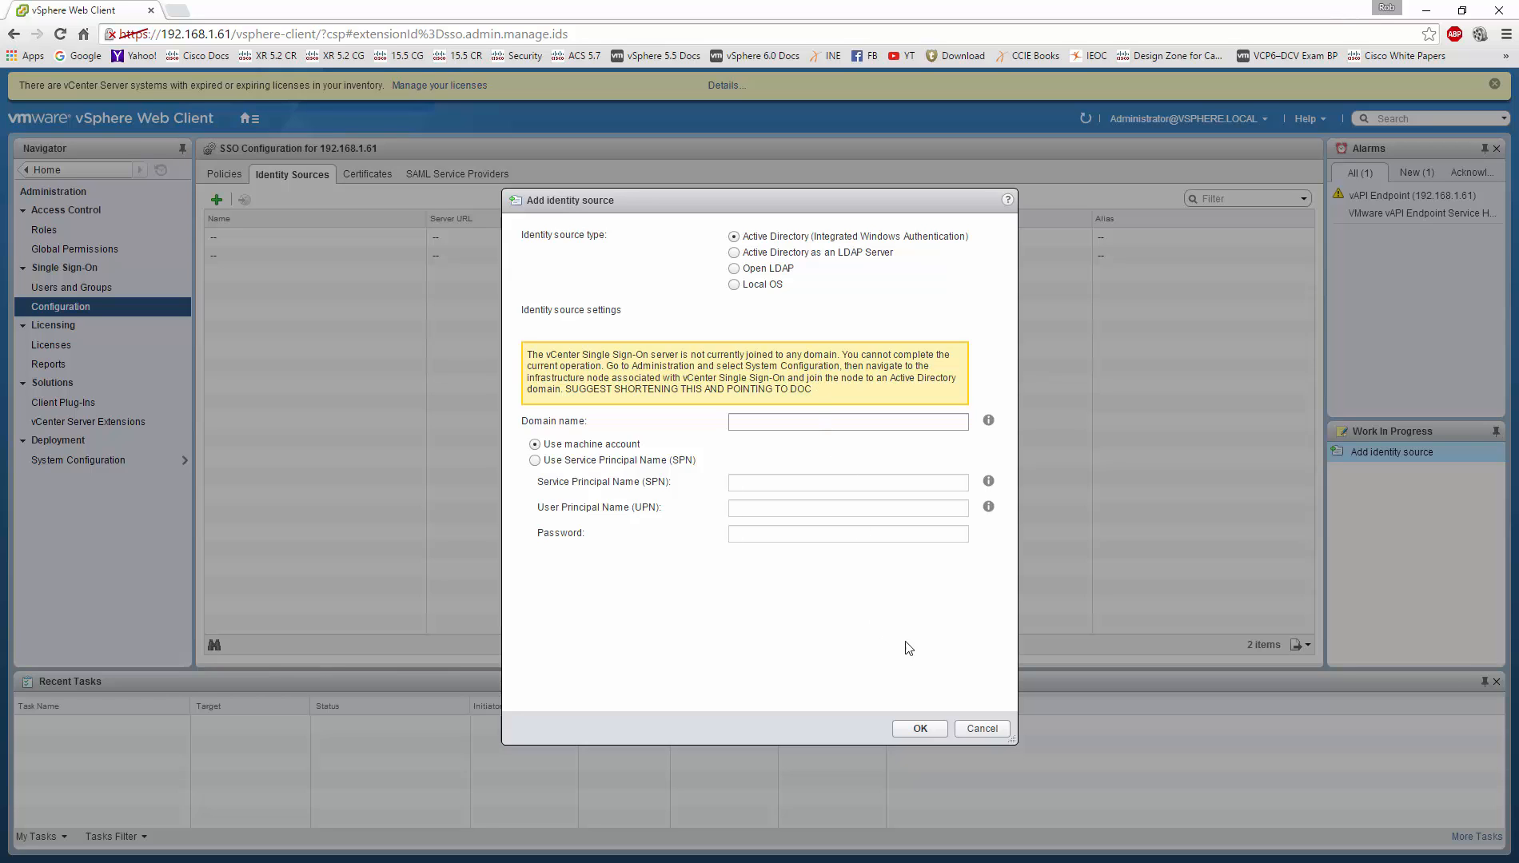
Step: Cancel the identity source, then open node 192.168.1.61's Manage > Settings > Active Directory page
{"action": "left_click", "coordinate": [971, 734]}
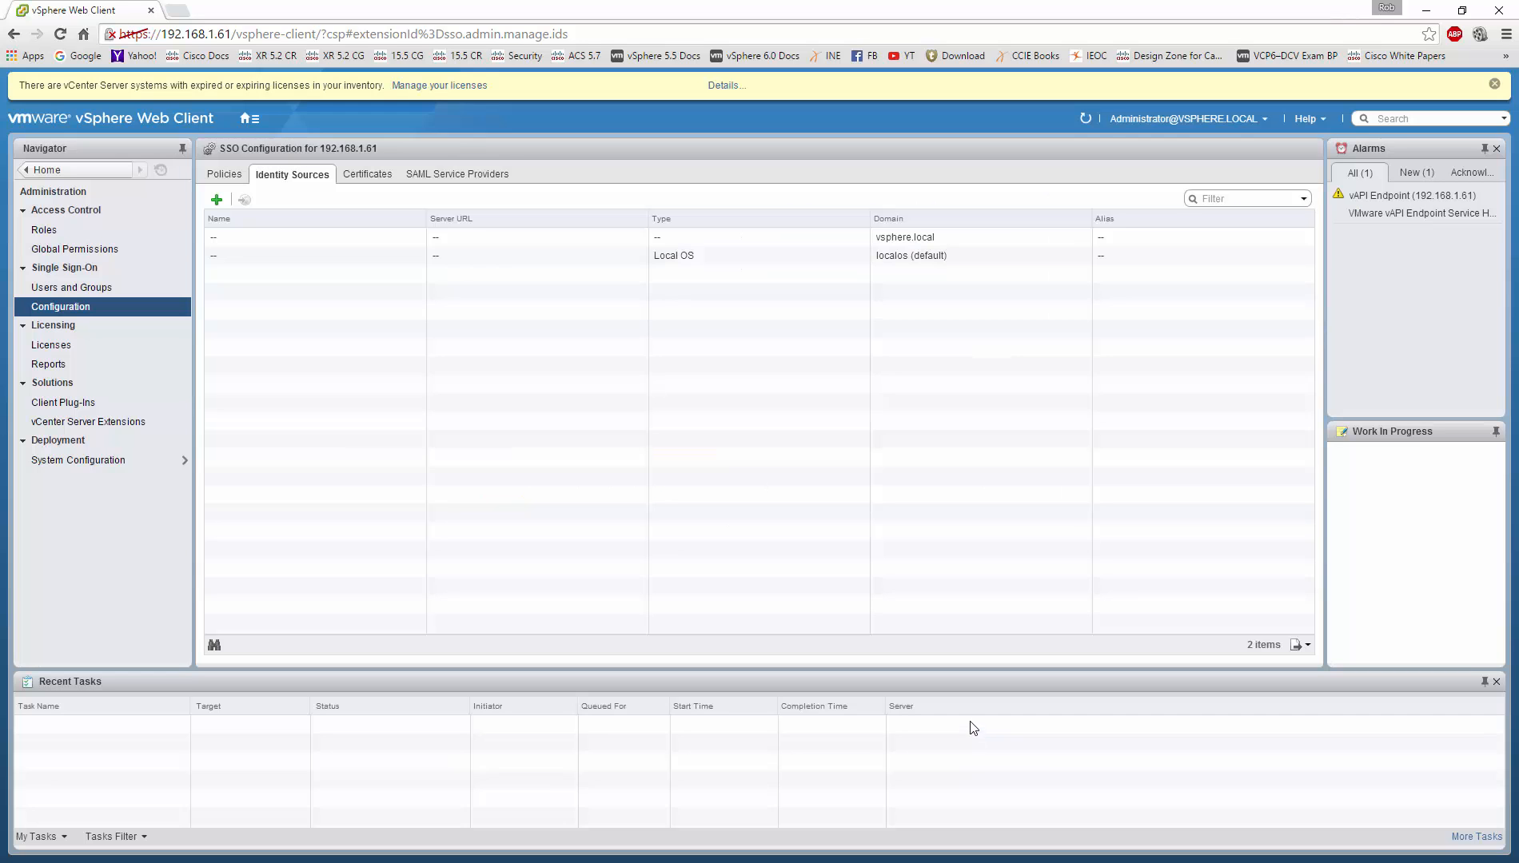
{"action": "left_click", "coordinate": [103, 463]}
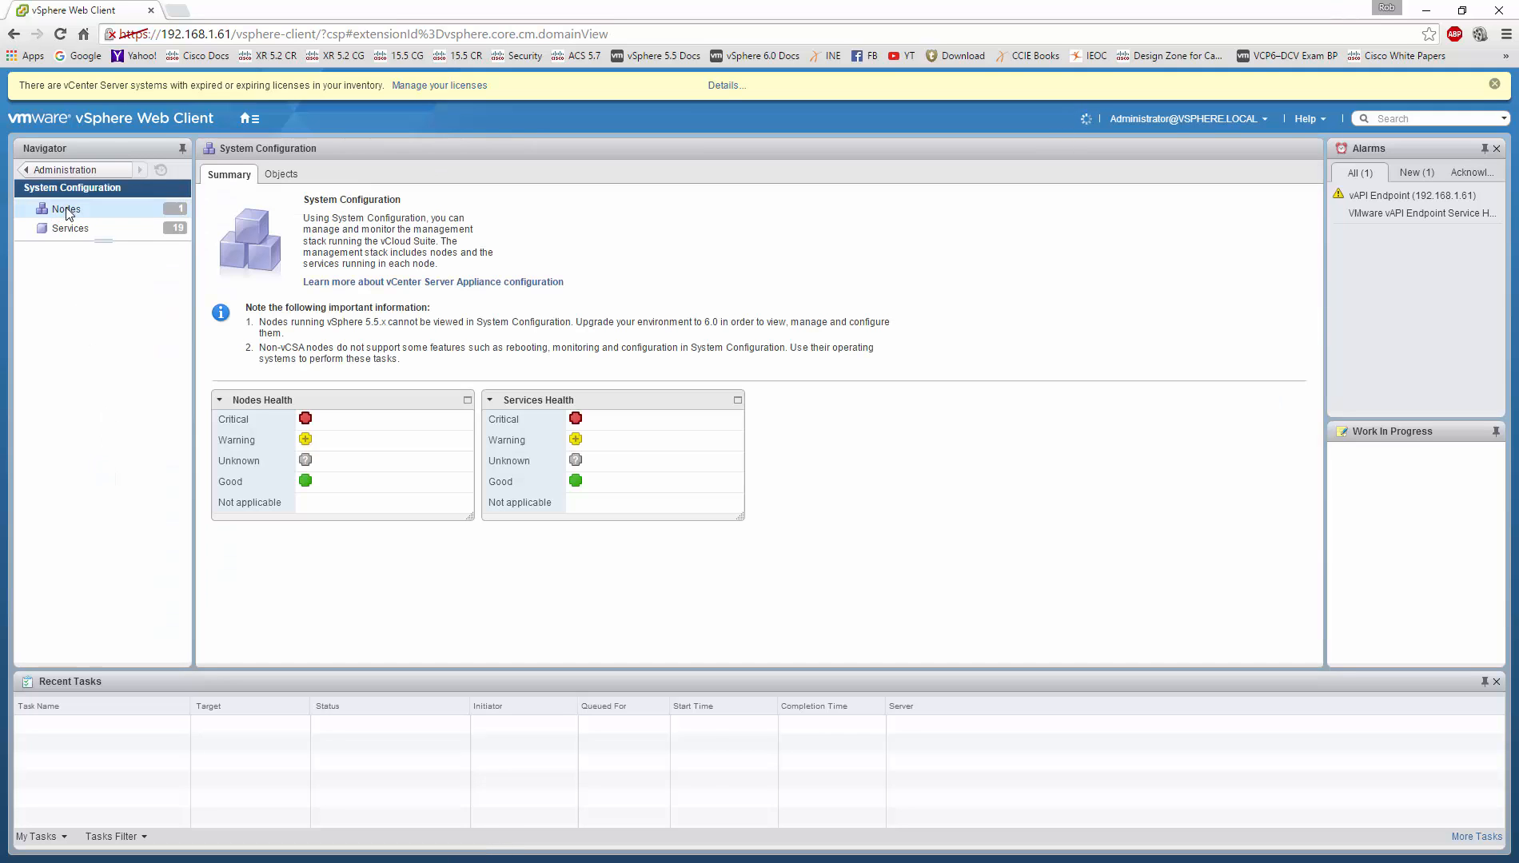
{"action": "left_click", "coordinate": [67, 210]}
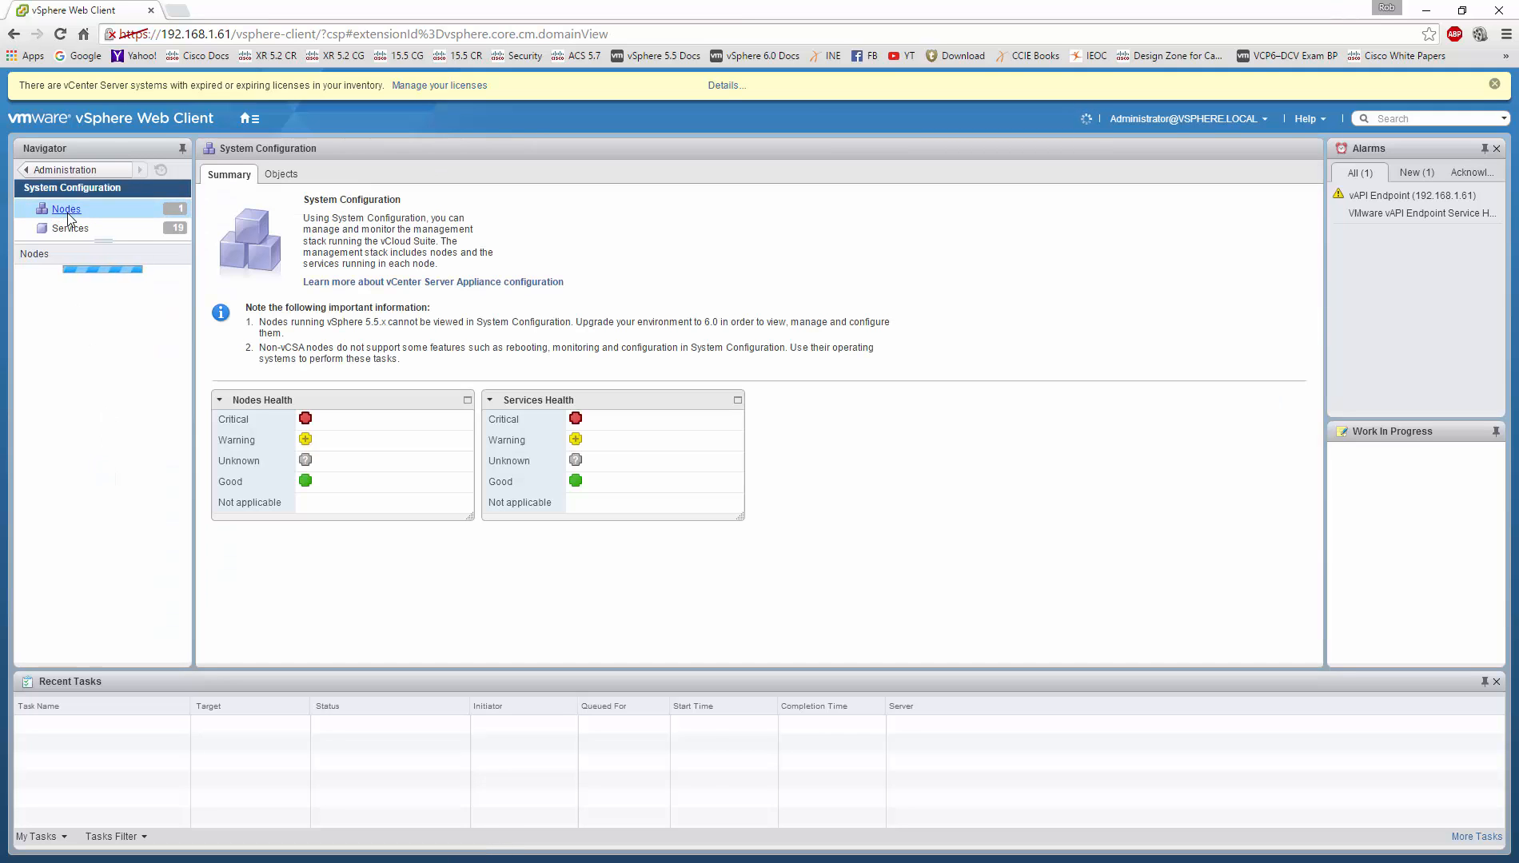
{"action": "left_click", "coordinate": [83, 278]}
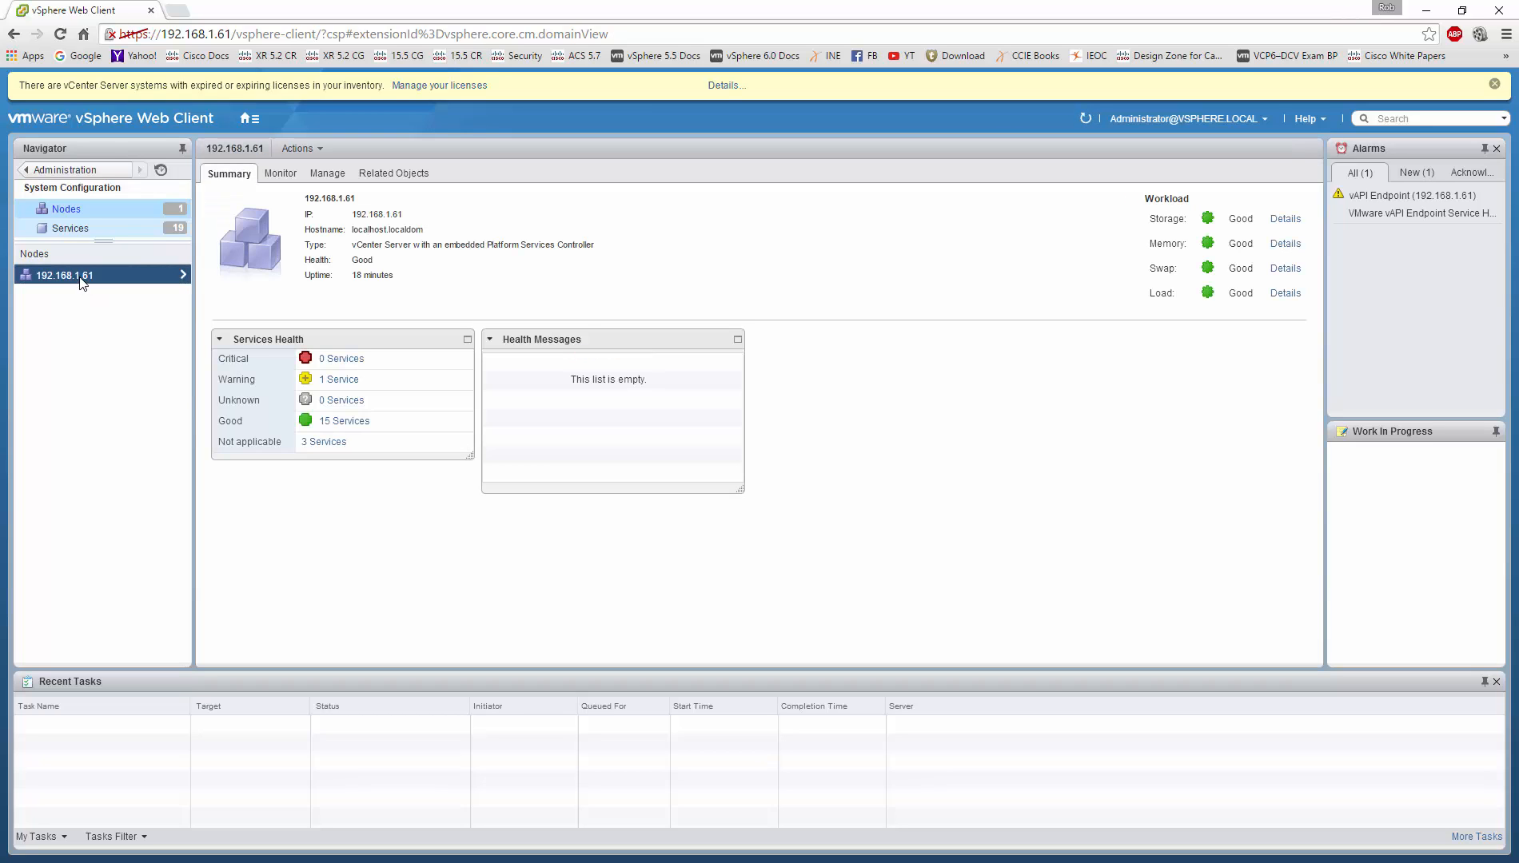
{"action": "left_click", "coordinate": [183, 275]}
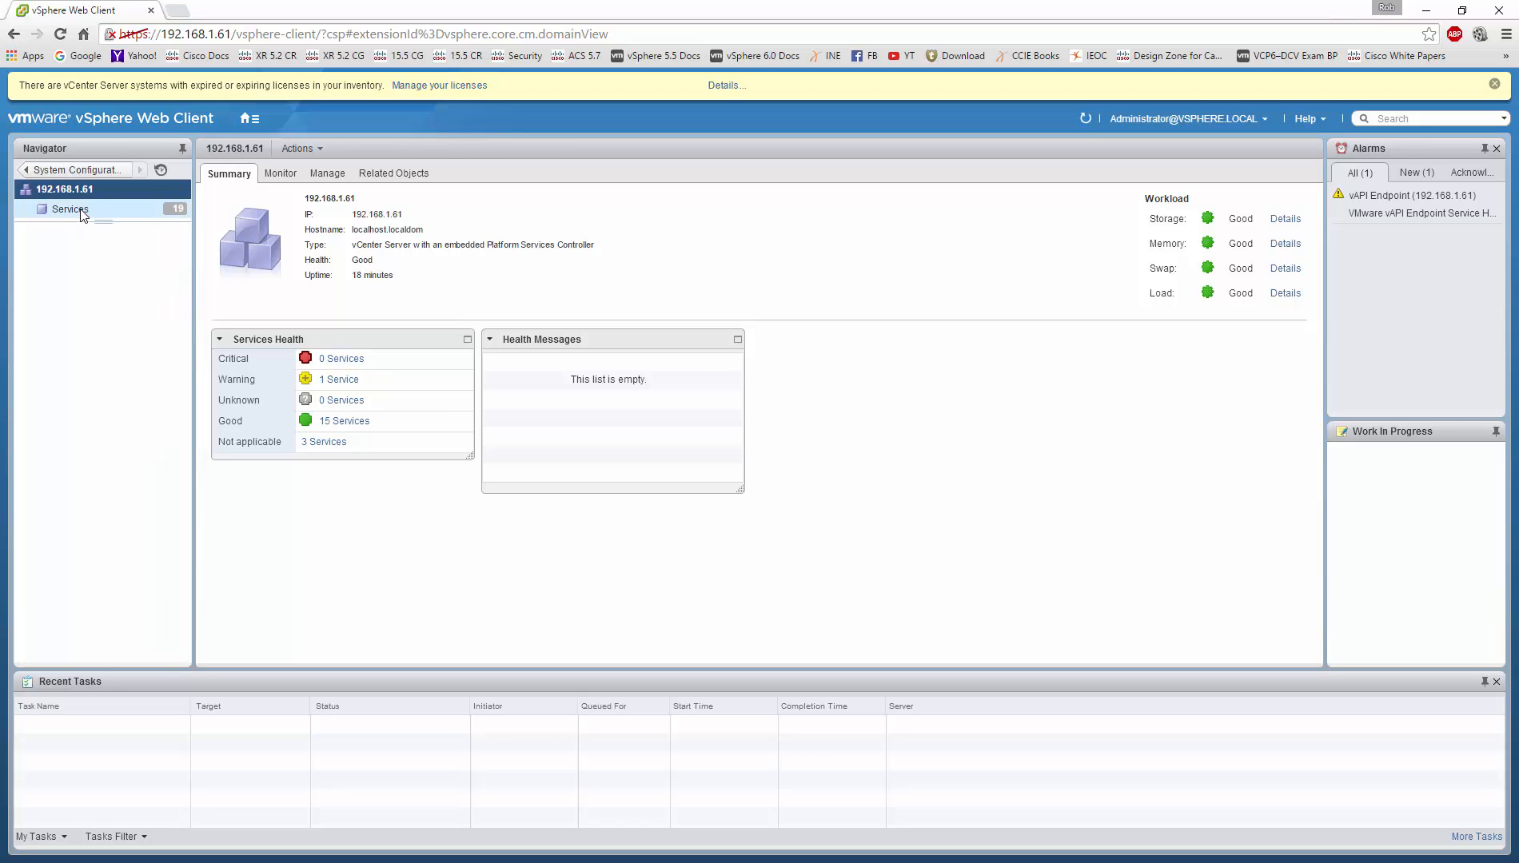
{"action": "left_click", "coordinate": [337, 174]}
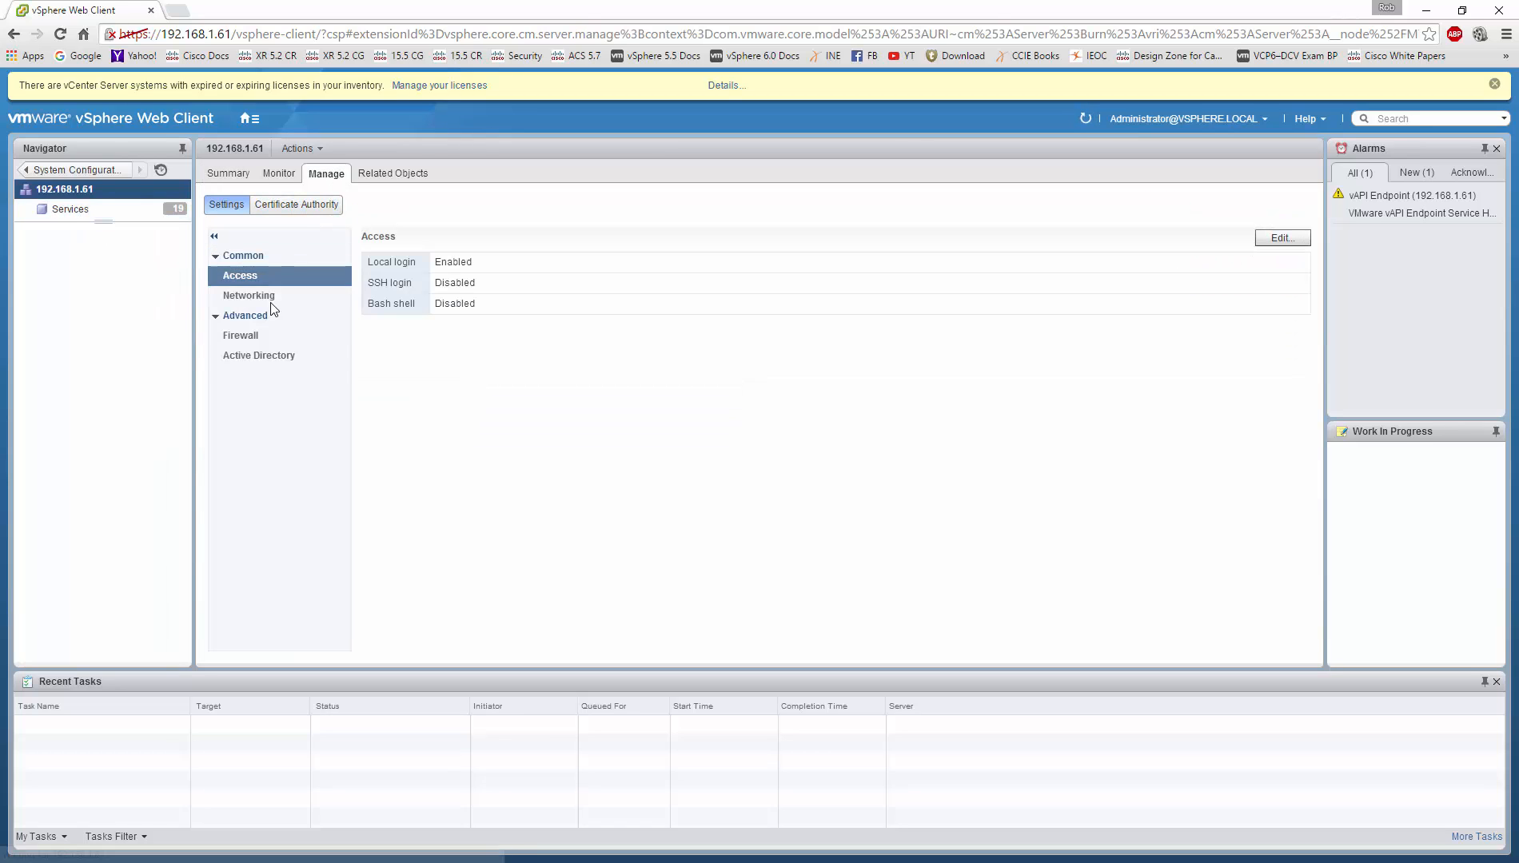
{"action": "left_click", "coordinate": [255, 355]}
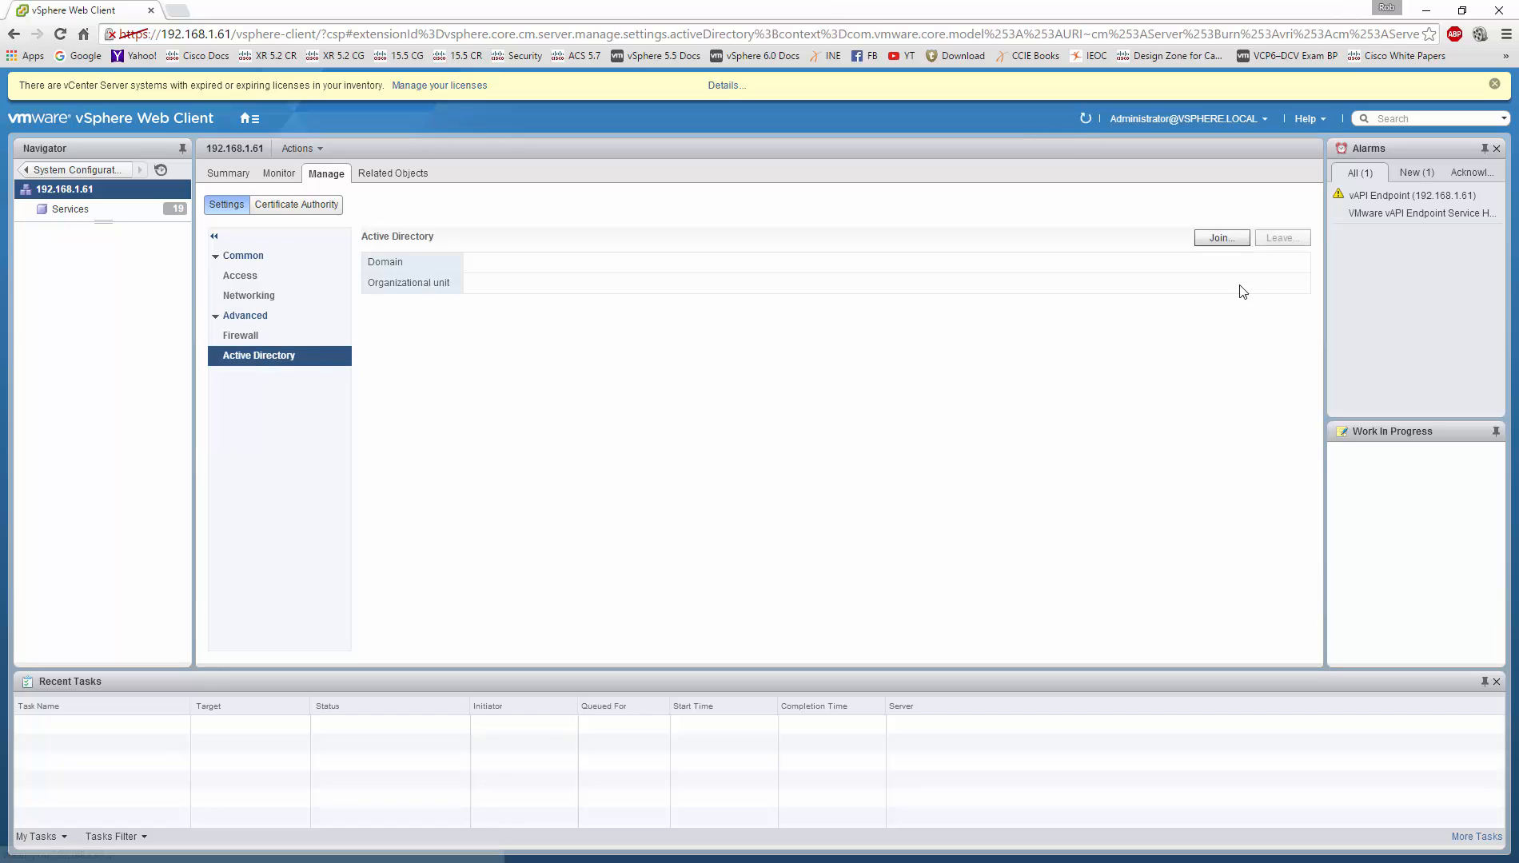
{"action": "left_click", "coordinate": [1223, 240]}
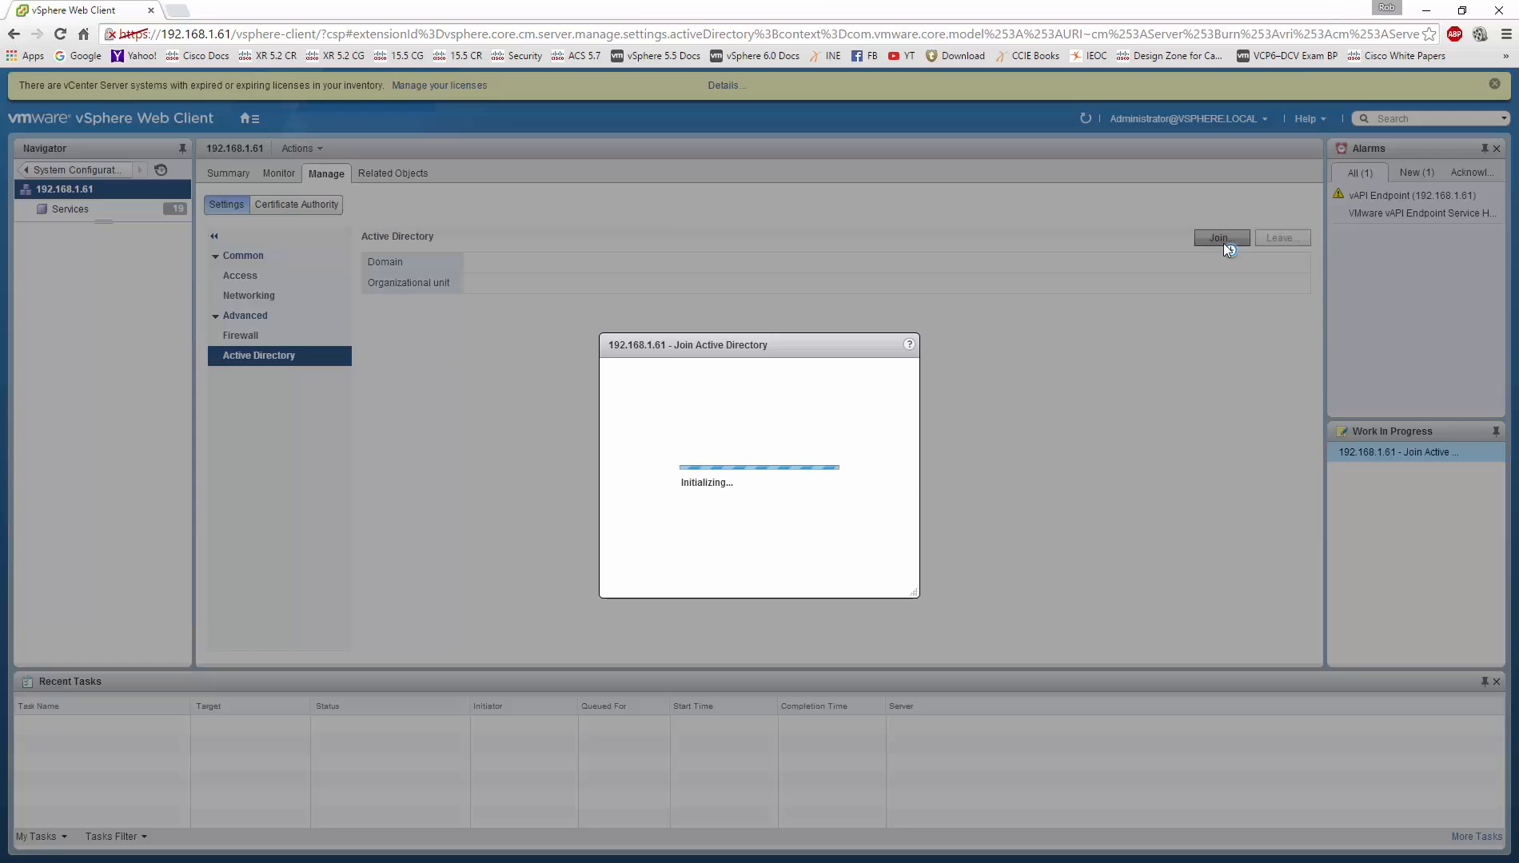
{"action": "left_click", "coordinate": [818, 455]}
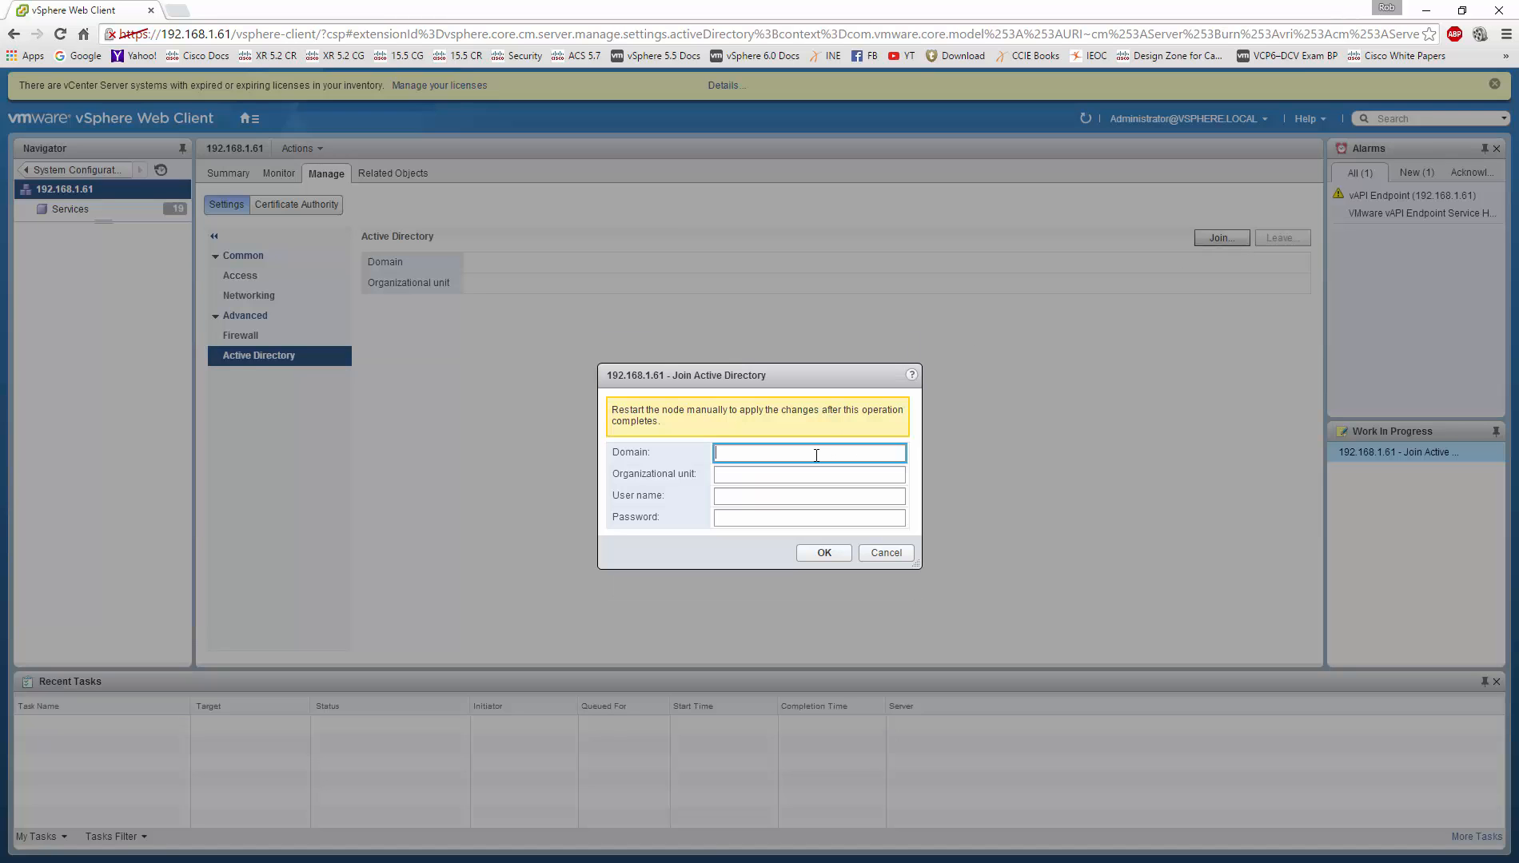
{"action": "type", "text": "companyu."}
{"action": "type", "text": ".com"}
{"action": "key", "text": "Tab"}
{"action": "key", "text": "Tab"}
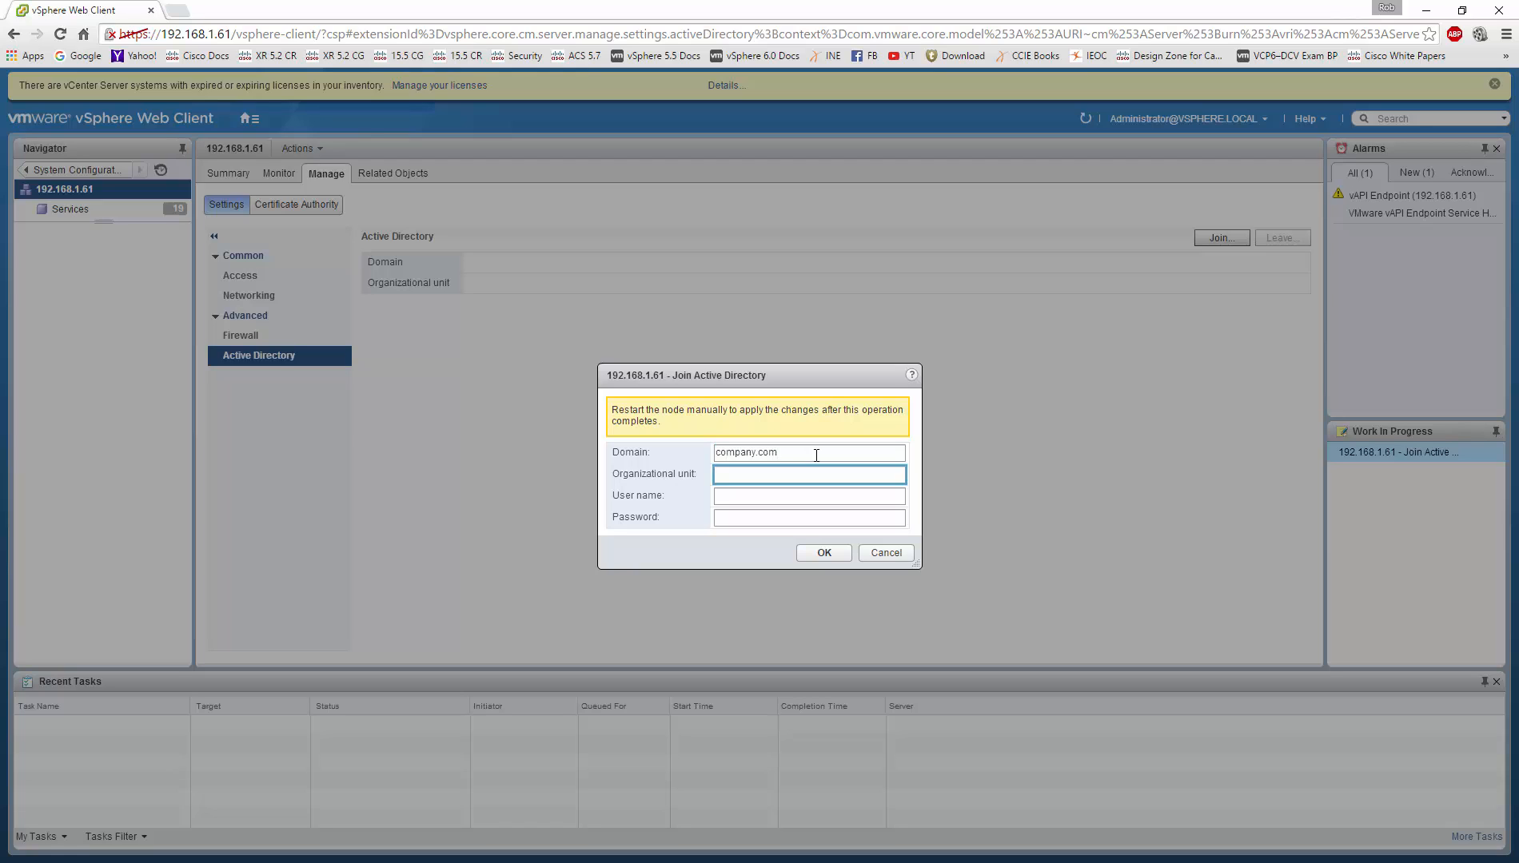
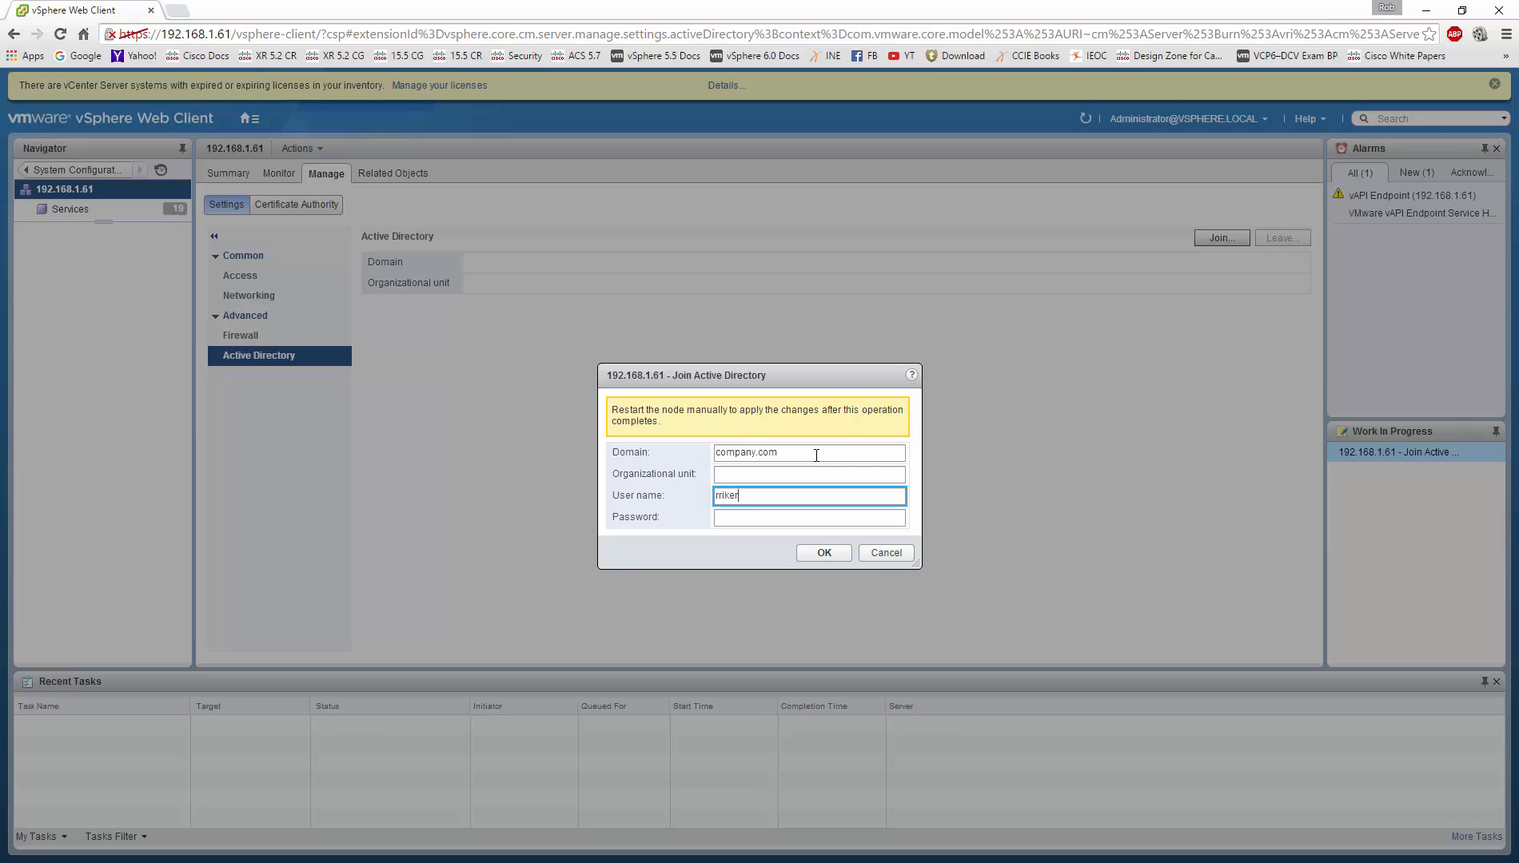
{"action": "key", "text": "Tab"}
{"action": "type", "text": "*******"}
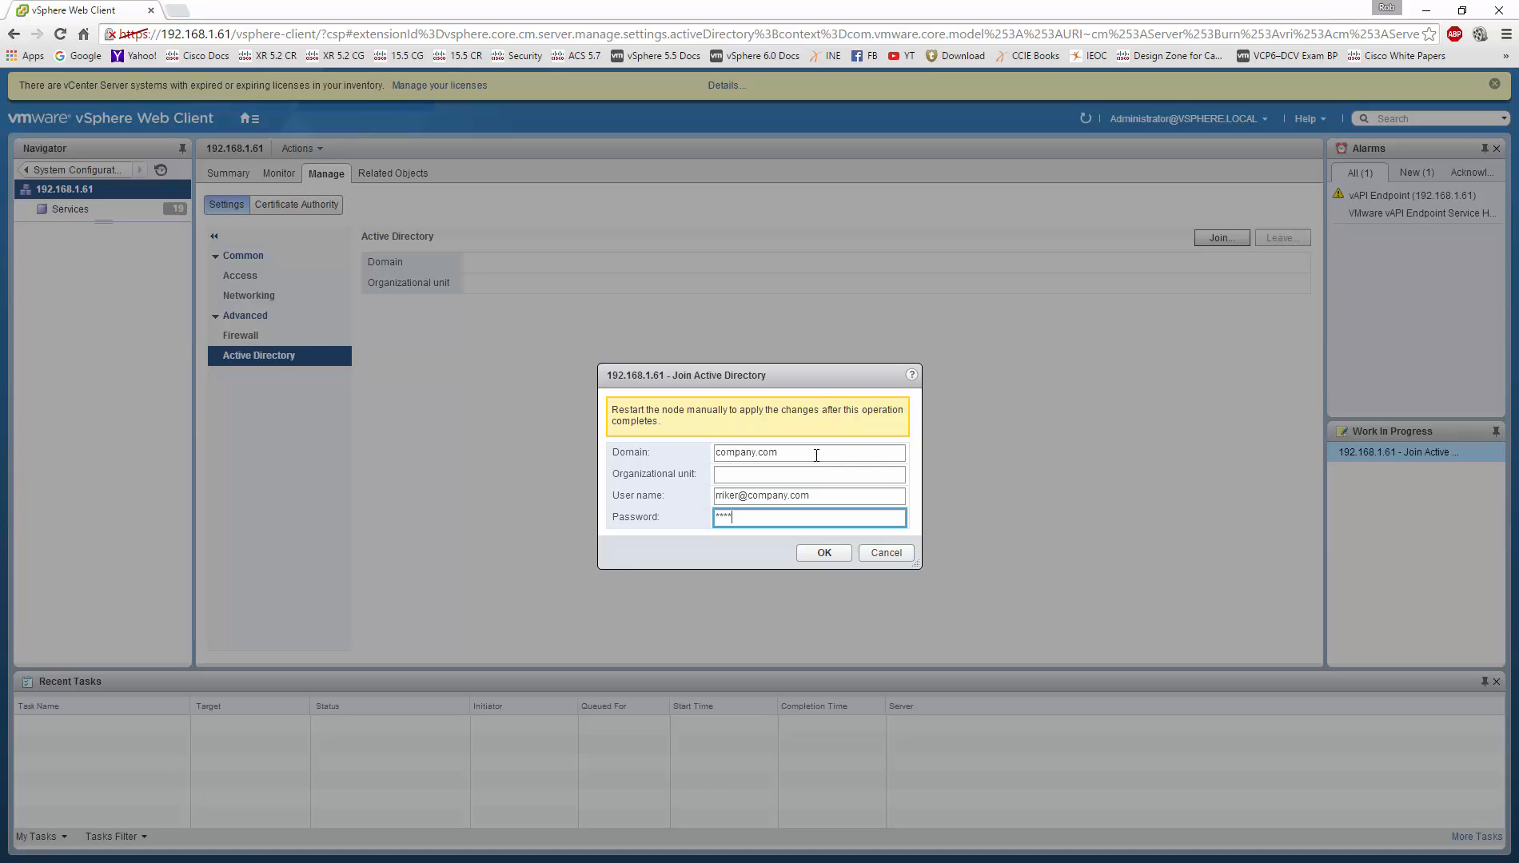
{"action": "type", "text": "*"}
{"action": "key", "text": "Return"}
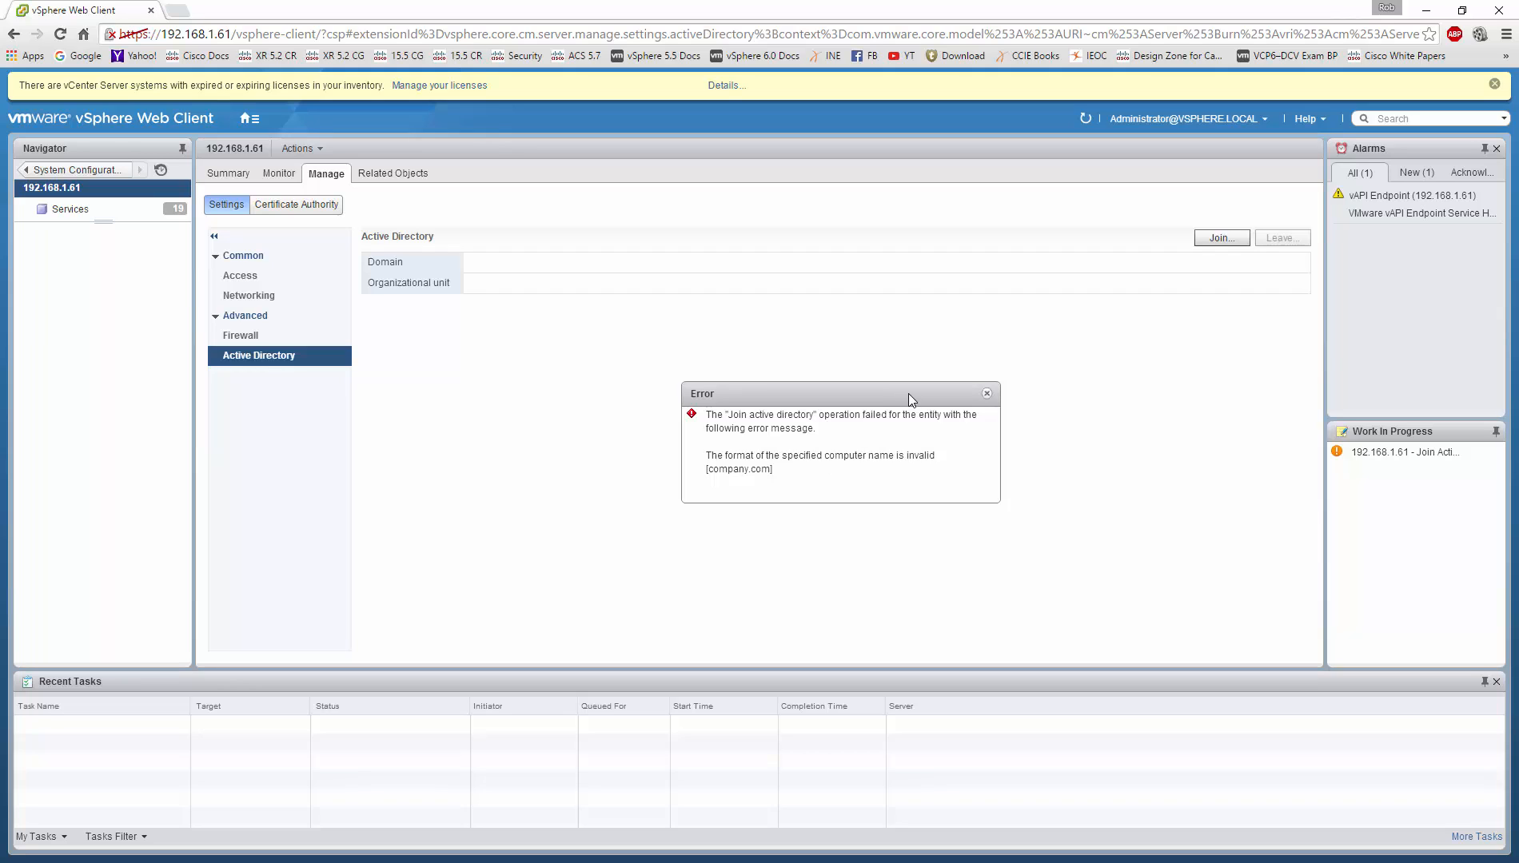
{"action": "left_click", "coordinate": [986, 394]}
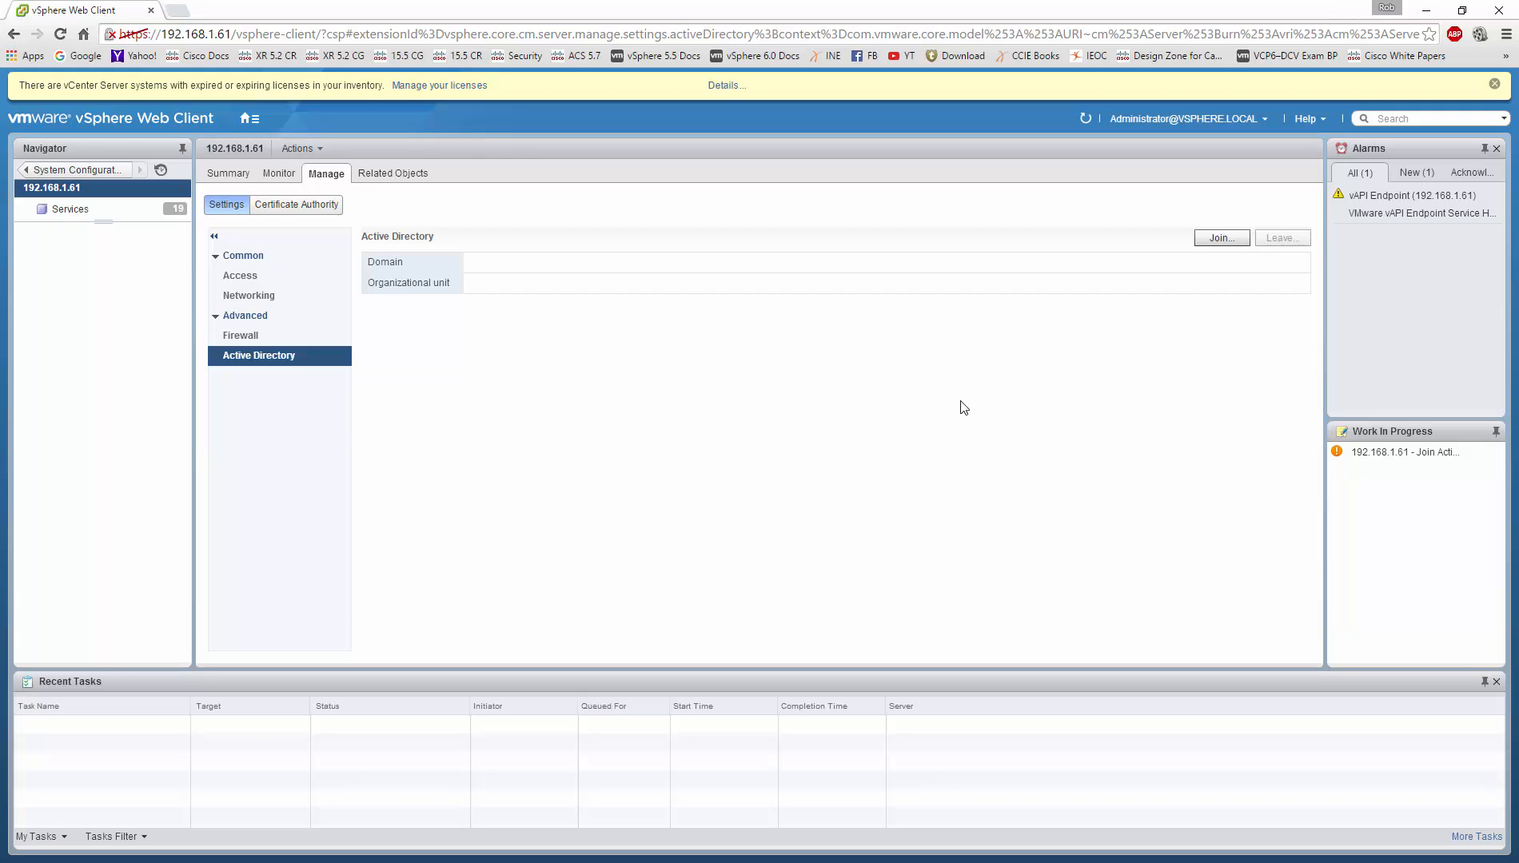
Step: Open node 192.168.1.61's settings for editing and expand the Networking DNS section
{"action": "left_click", "coordinate": [246, 339]}
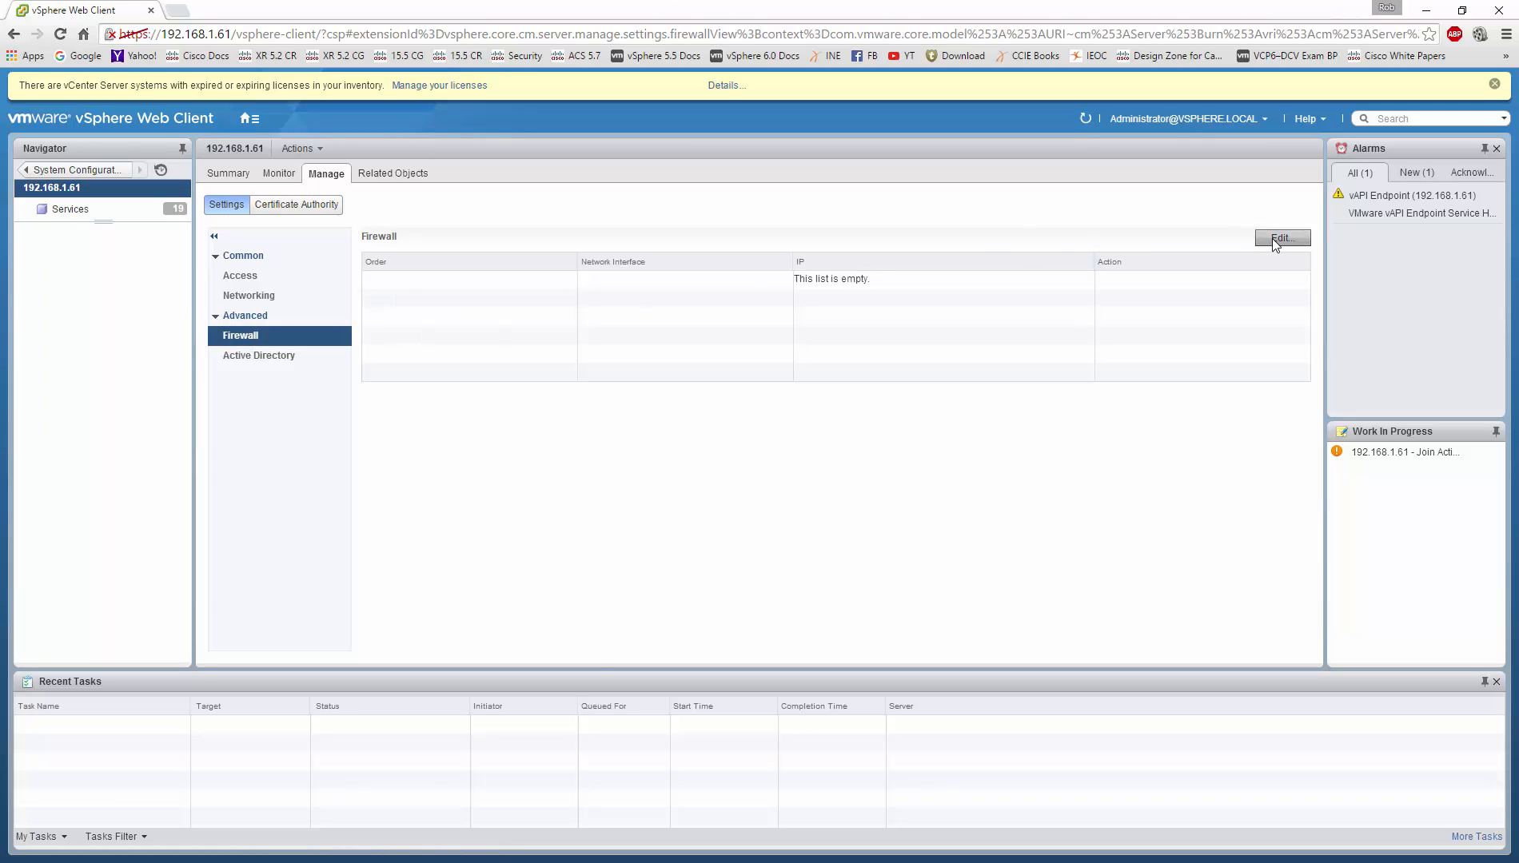
{"action": "left_click", "coordinate": [1274, 238]}
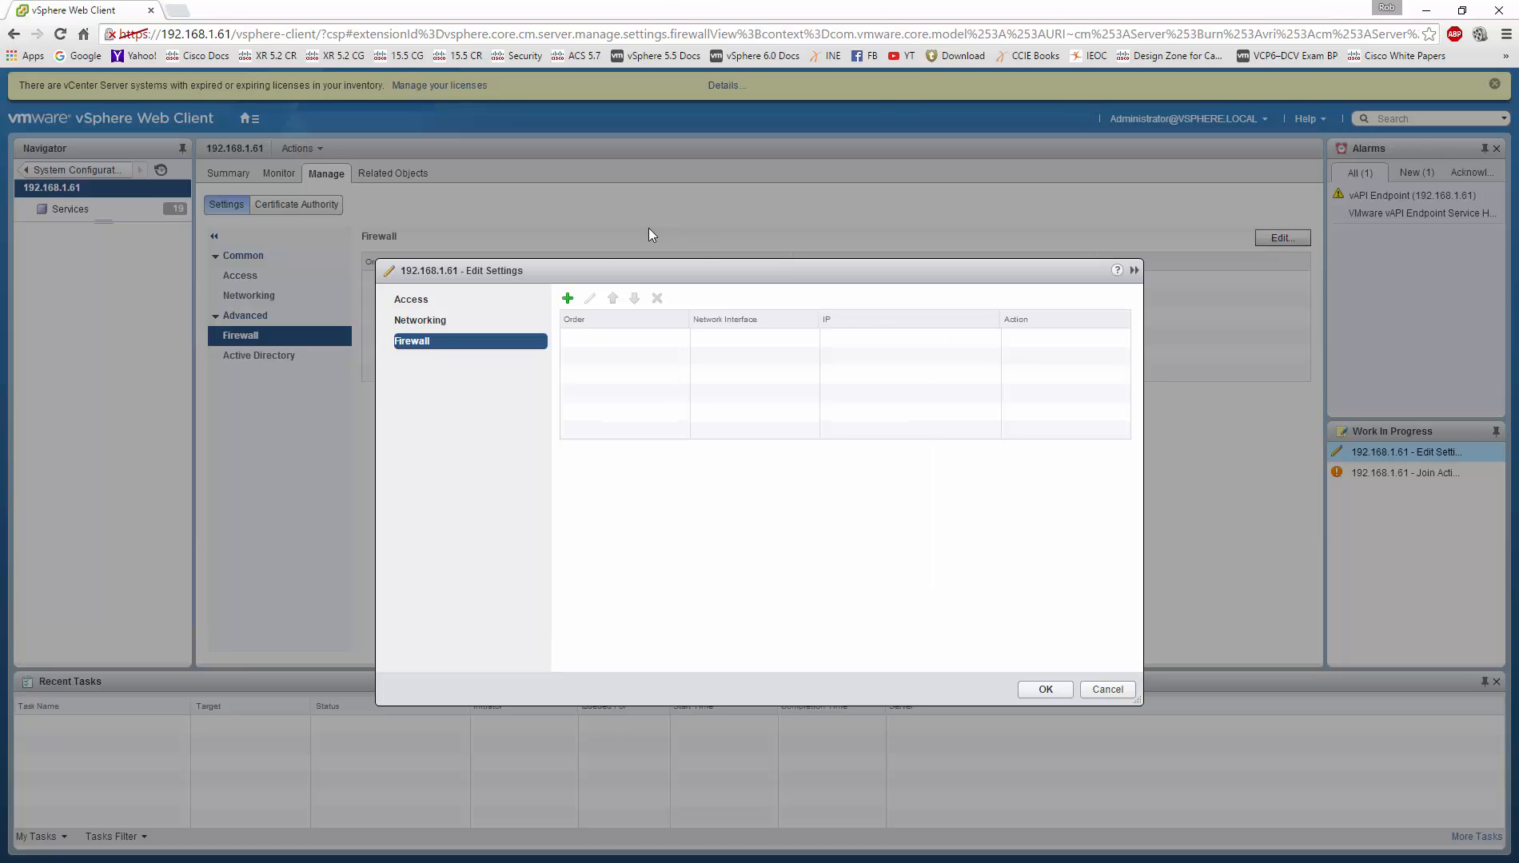
{"action": "left_click", "coordinate": [442, 322]}
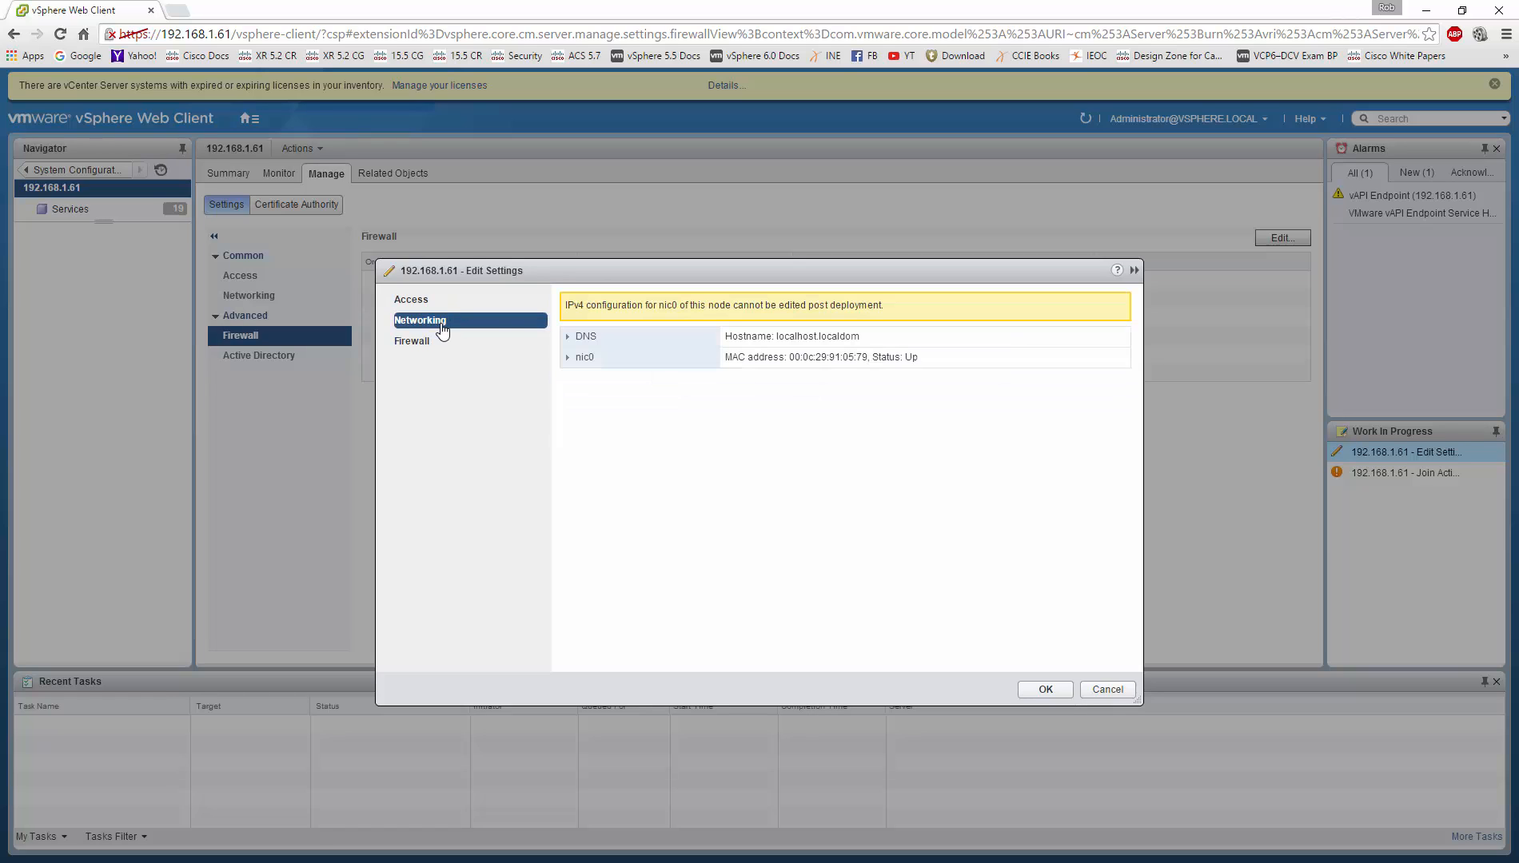
{"action": "left_click", "coordinate": [564, 343]}
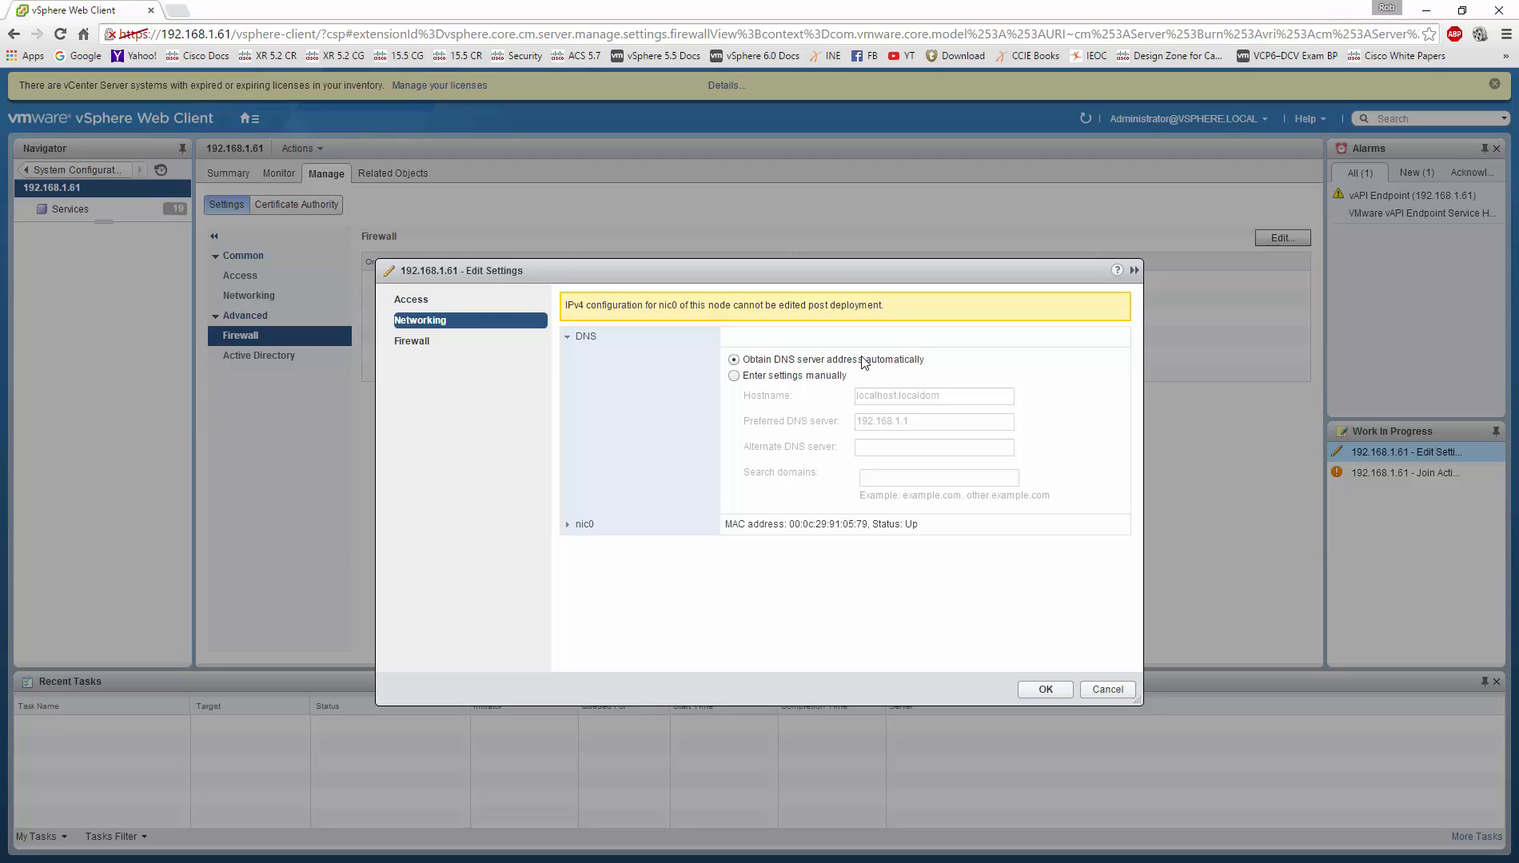
Step: Enter DNS manually: hostname VCSA6-1, preferred DNS 192.168.1.114, alternate DNS 192.168.1.1
{"action": "left_click", "coordinate": [821, 375]}
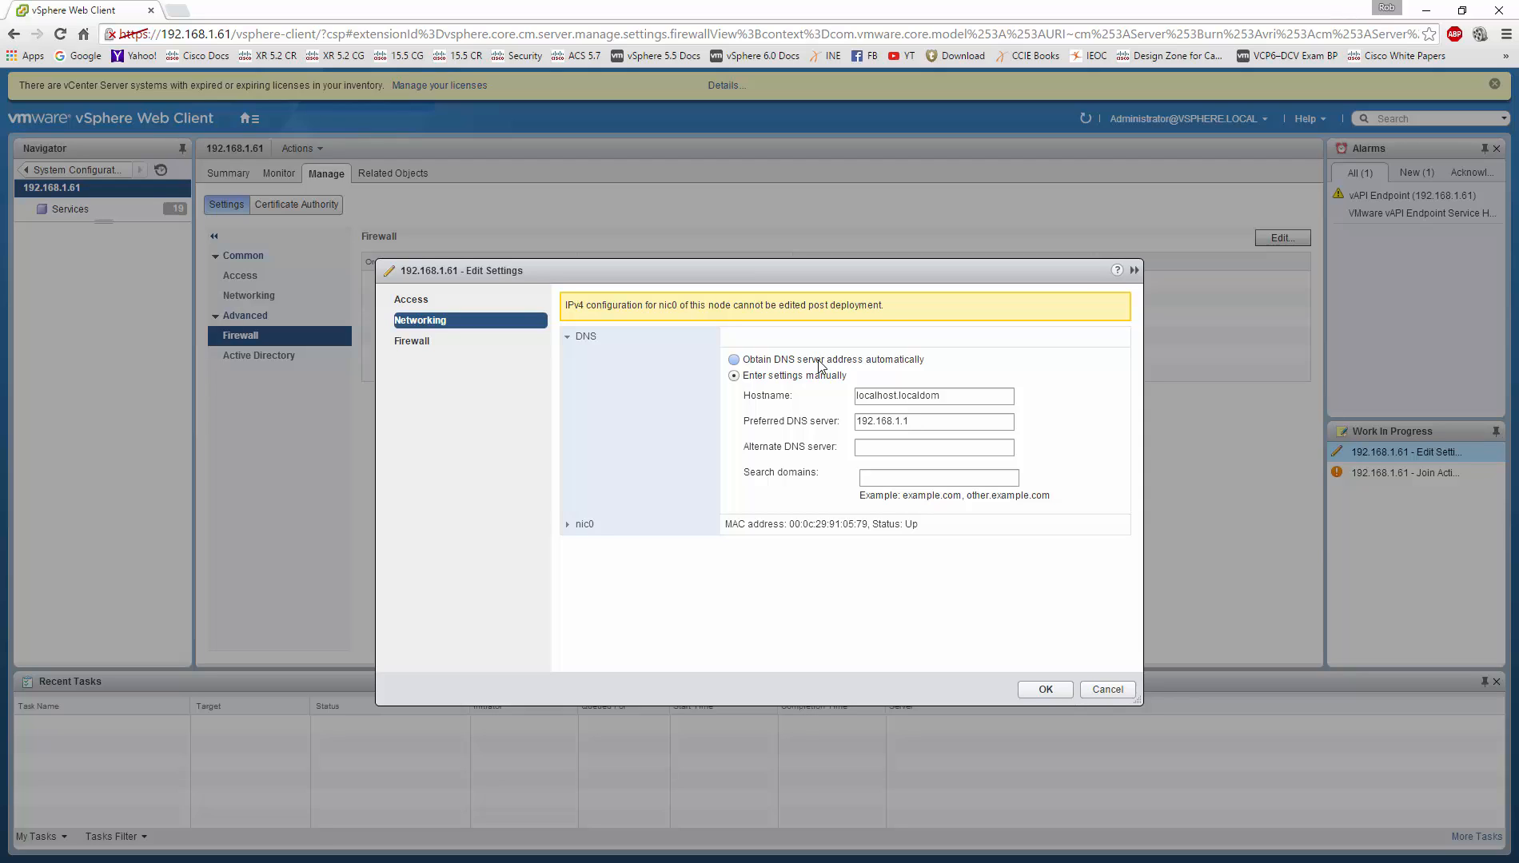
{"action": "left_click", "coordinate": [951, 394]}
{"action": "key", "text": "BackSpace"}
{"action": "key", "text": "BackSpace"}
{"action": "key", "text": "BackSpace"}
{"action": "key", "text": "BackSpace"}
{"action": "key", "text": "BackSpace"}
{"action": "key", "text": "BackSpace"}
{"action": "key", "text": "BackSpace"}
{"action": "key", "text": "BackSpace"}
{"action": "key", "text": "BackSpace"}
{"action": "key", "text": "BackSpace"}
{"action": "key", "text": "BackSpace"}
{"action": "key", "text": "BackSpace"}
{"action": "key", "text": "BackSpace"}
{"action": "key", "text": "BackSpace"}
{"action": "key", "text": "BackSpace"}
{"action": "key", "text": "BackSpace"}
{"action": "key", "text": "BackSpace"}
{"action": "key", "text": "BackSpace"}
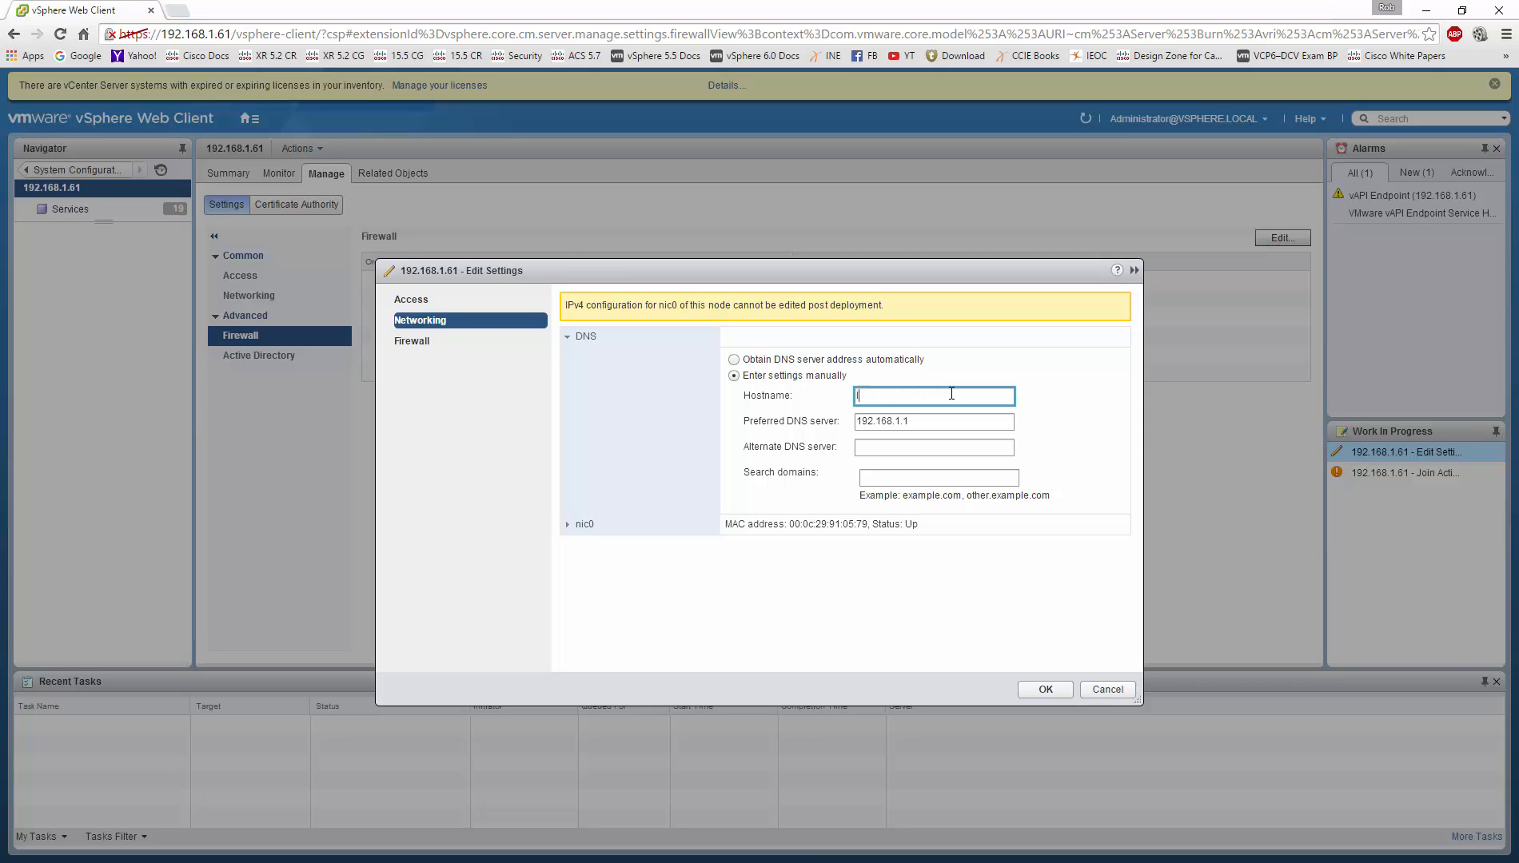
{"action": "type", "text": "VCSA6-1"}
{"action": "key", "text": "Tab"}
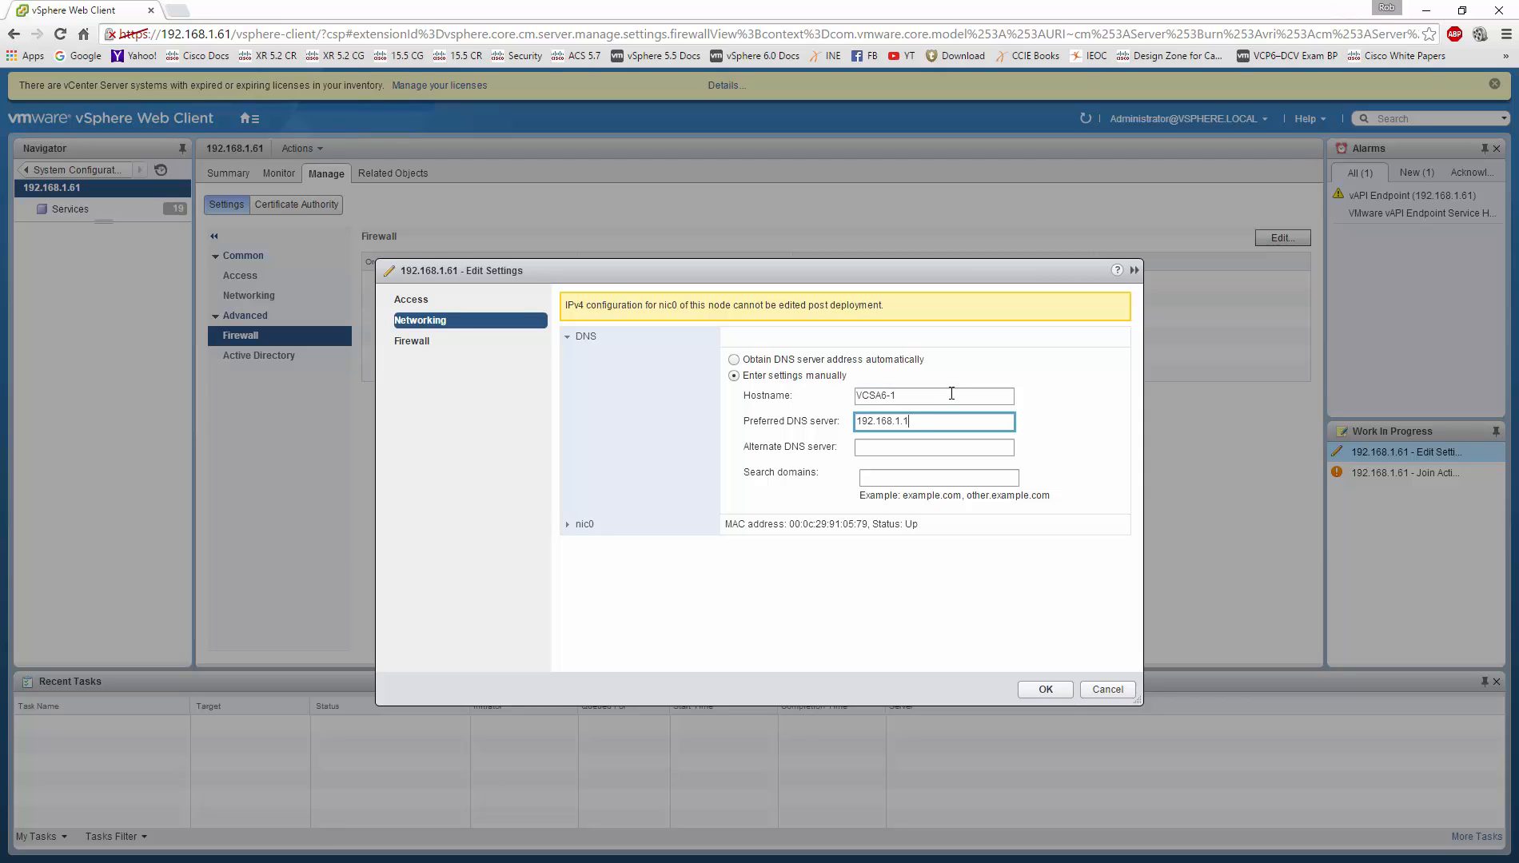
{"action": "type", "text": "14"}
{"action": "key", "text": "Tab"}
{"action": "type", "text": "192.16"}
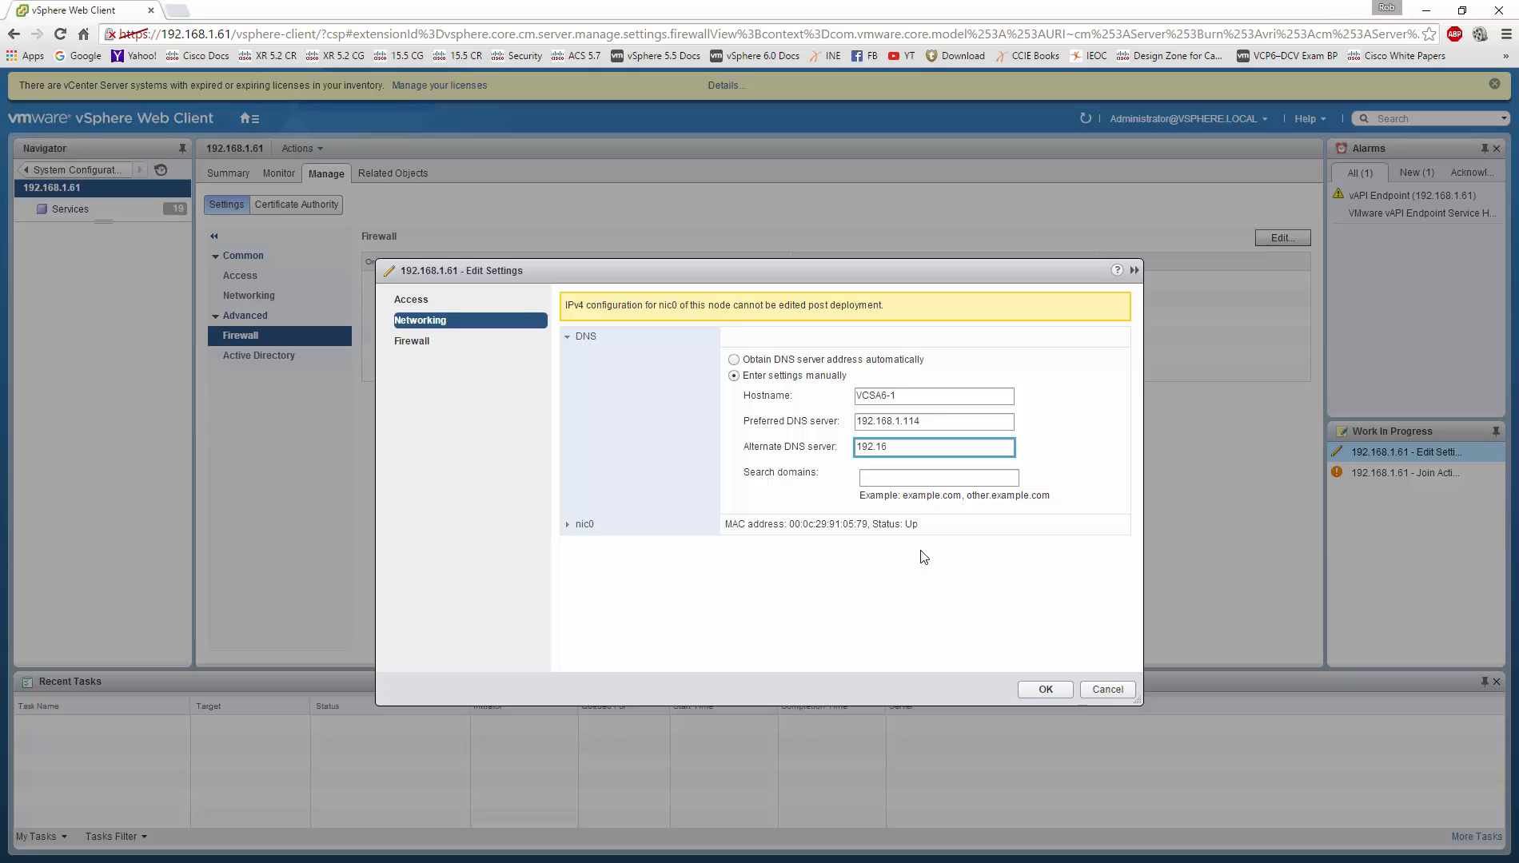
{"action": "type", "text": "8.1.1"}
Step: Apply the new DNS and hostname settings, then unlock the DC1 session with its password
{"action": "left_click", "coordinate": [1048, 689]}
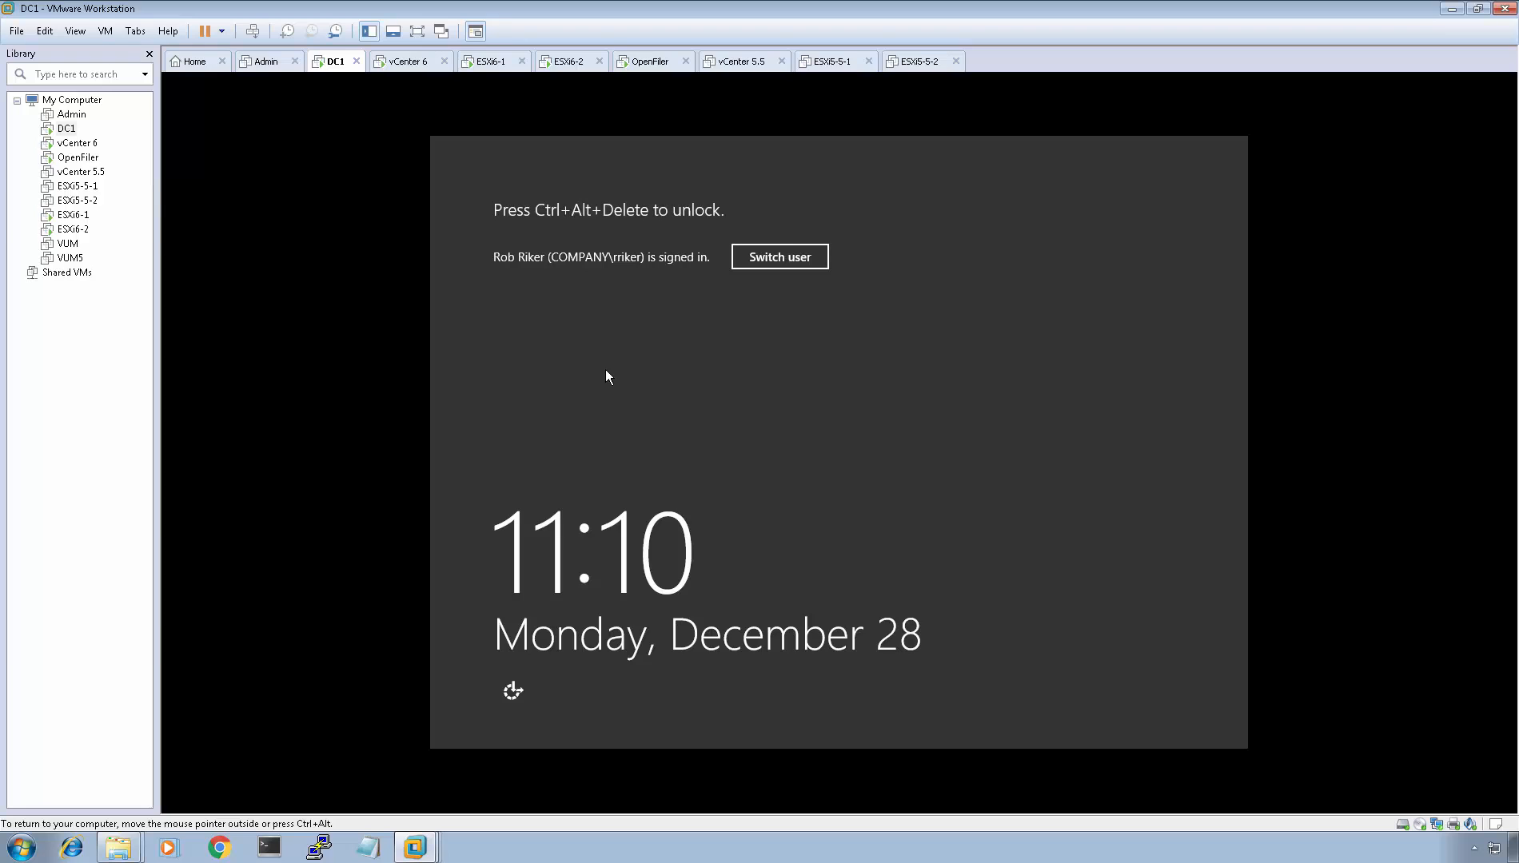
{"action": "key", "text": "ctrl+alt+Insert"}
{"action": "type", "text": "••"}
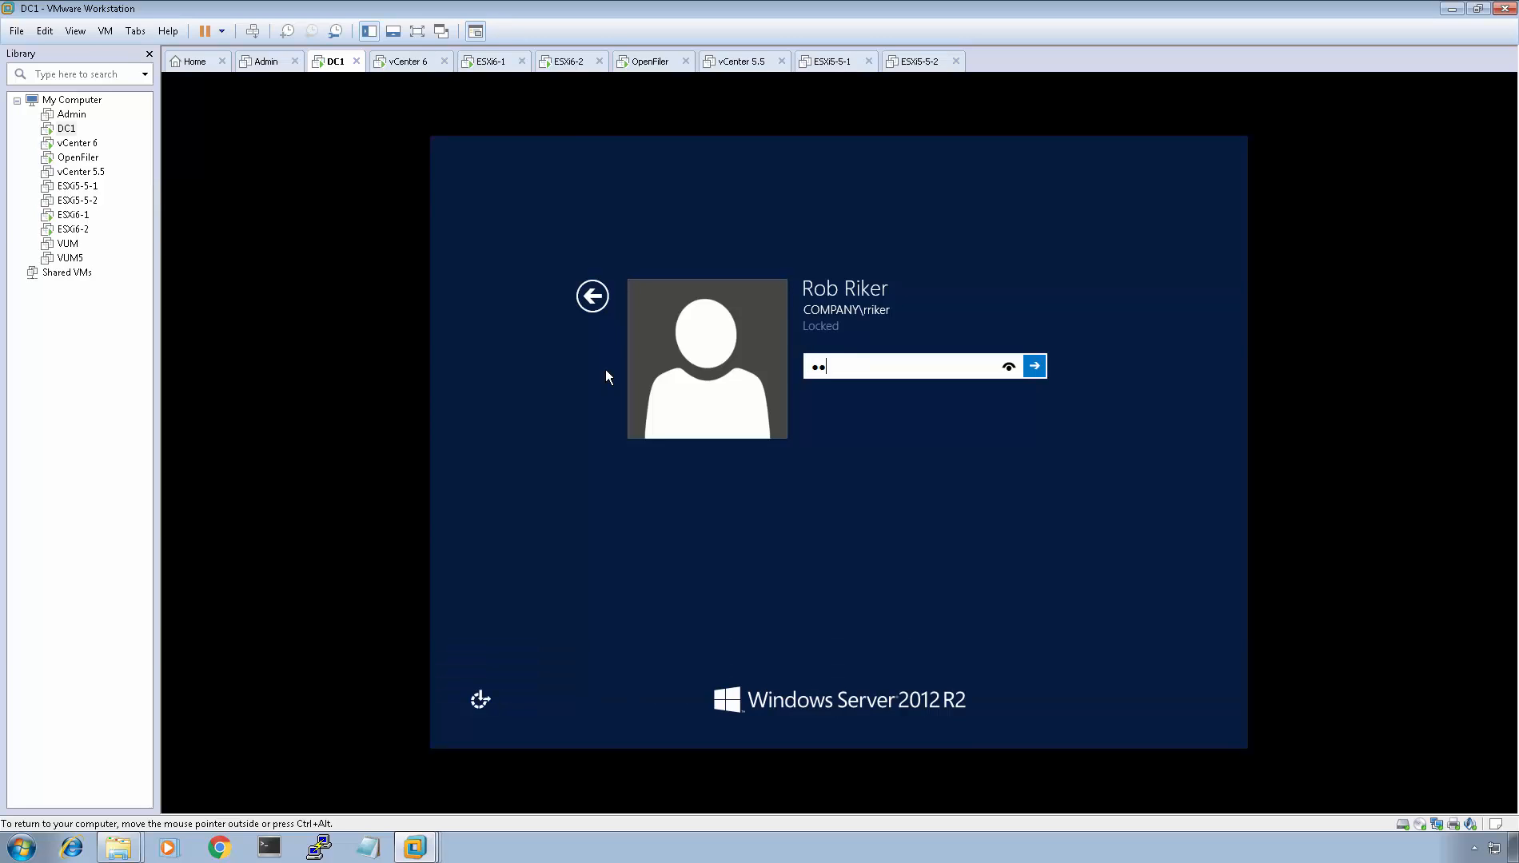
{"action": "type", "text": "•••••••"}
{"action": "key", "text": "Return"}
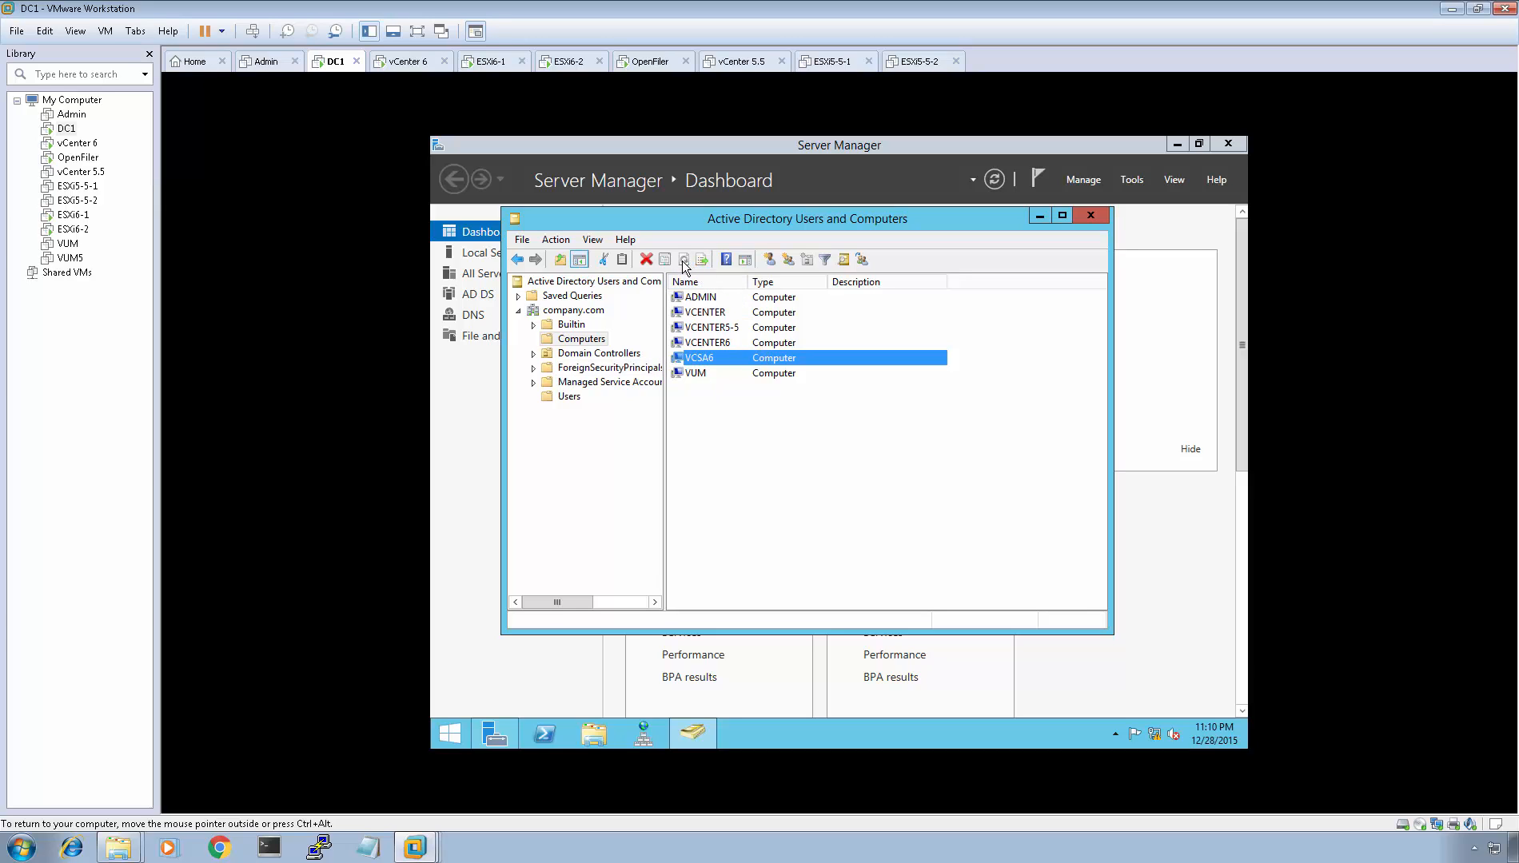
Step: Refresh DC1's Computers folder, then bring the vSphere Web Client back into view
{"action": "right_click", "coordinate": [720, 445]}
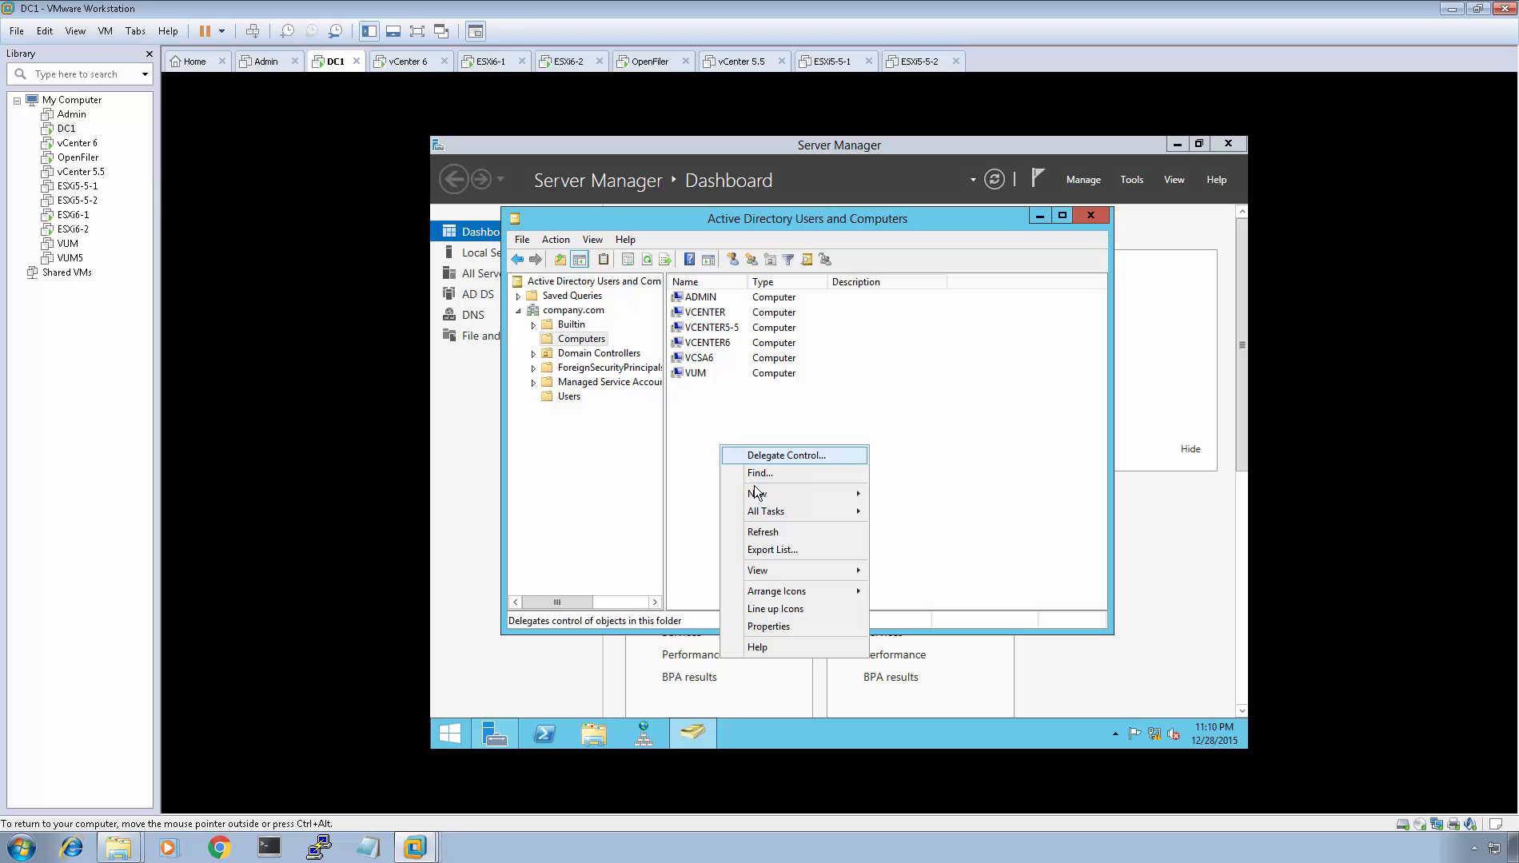
{"action": "left_click", "coordinate": [789, 532]}
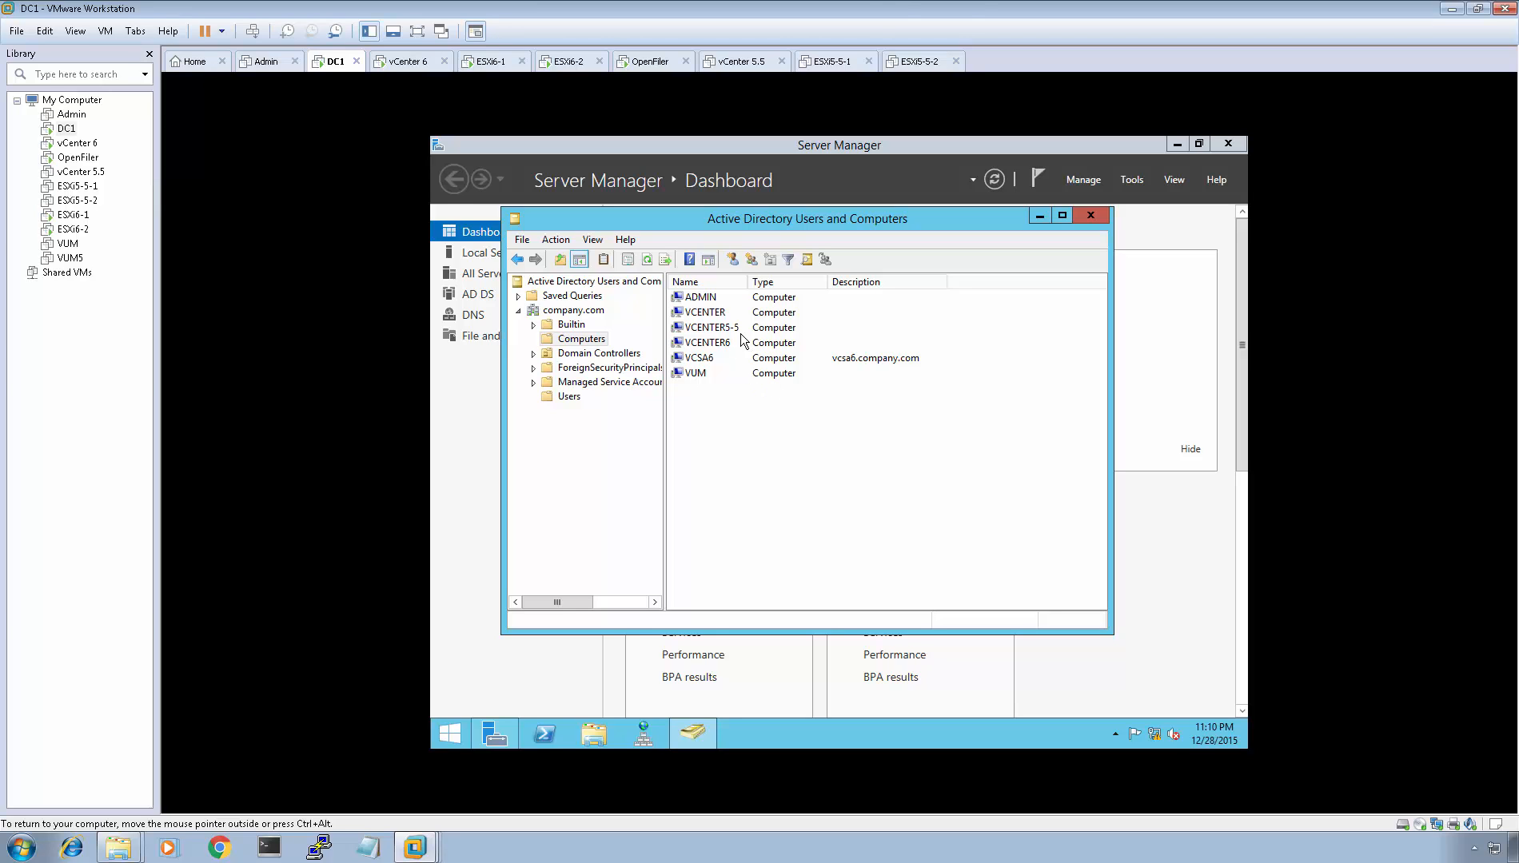
{"action": "left_click", "coordinate": [920, 13]}
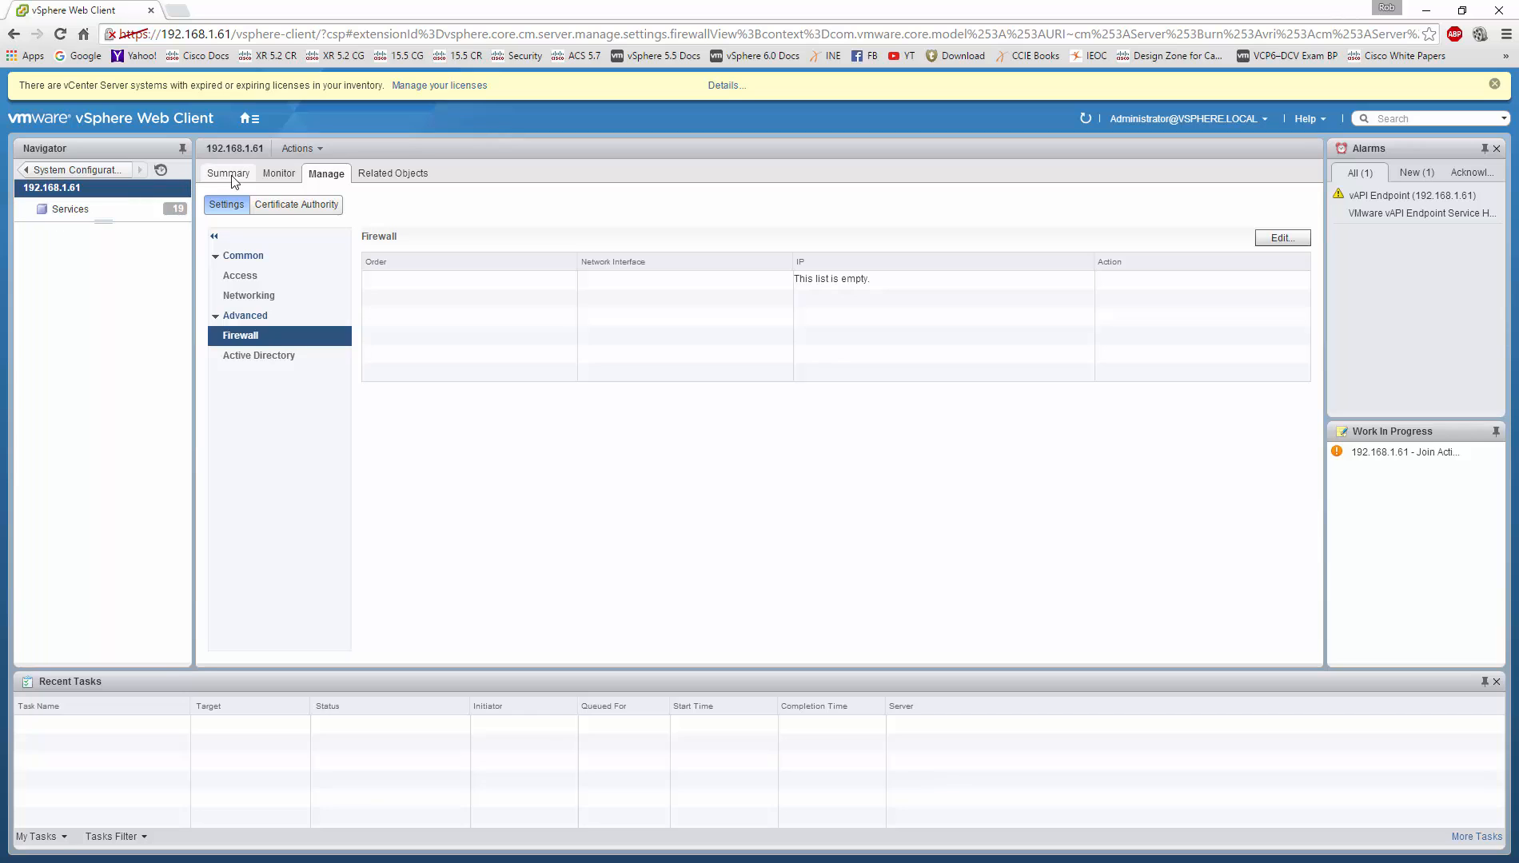
Step: Go through Administration > System Configuration > Nodes to node 192.168.1.61's Active Directory settings
{"action": "left_click", "coordinate": [248, 118]}
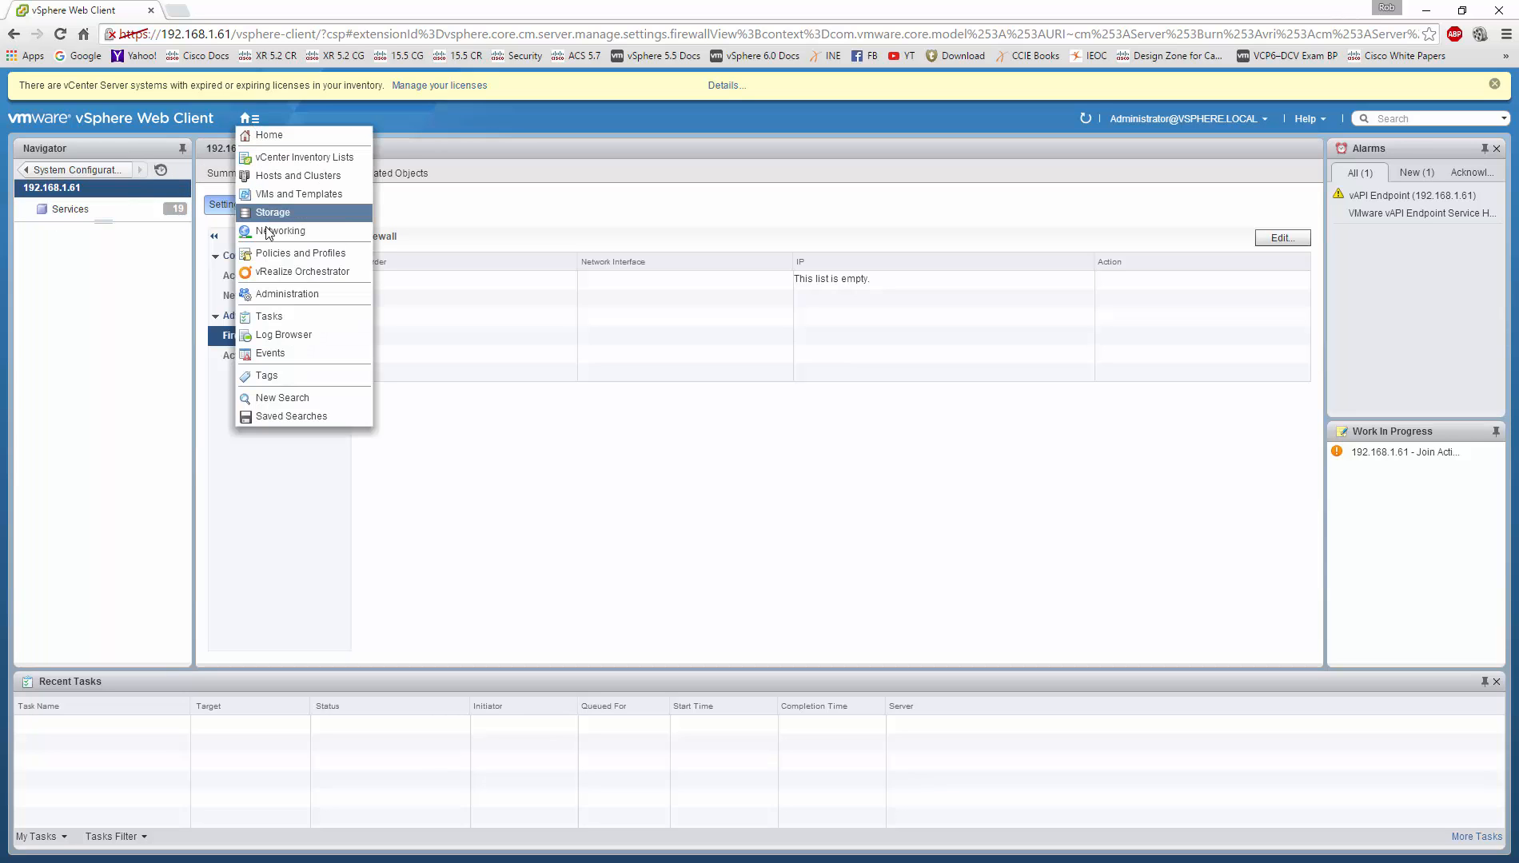
{"action": "left_click", "coordinate": [276, 294]}
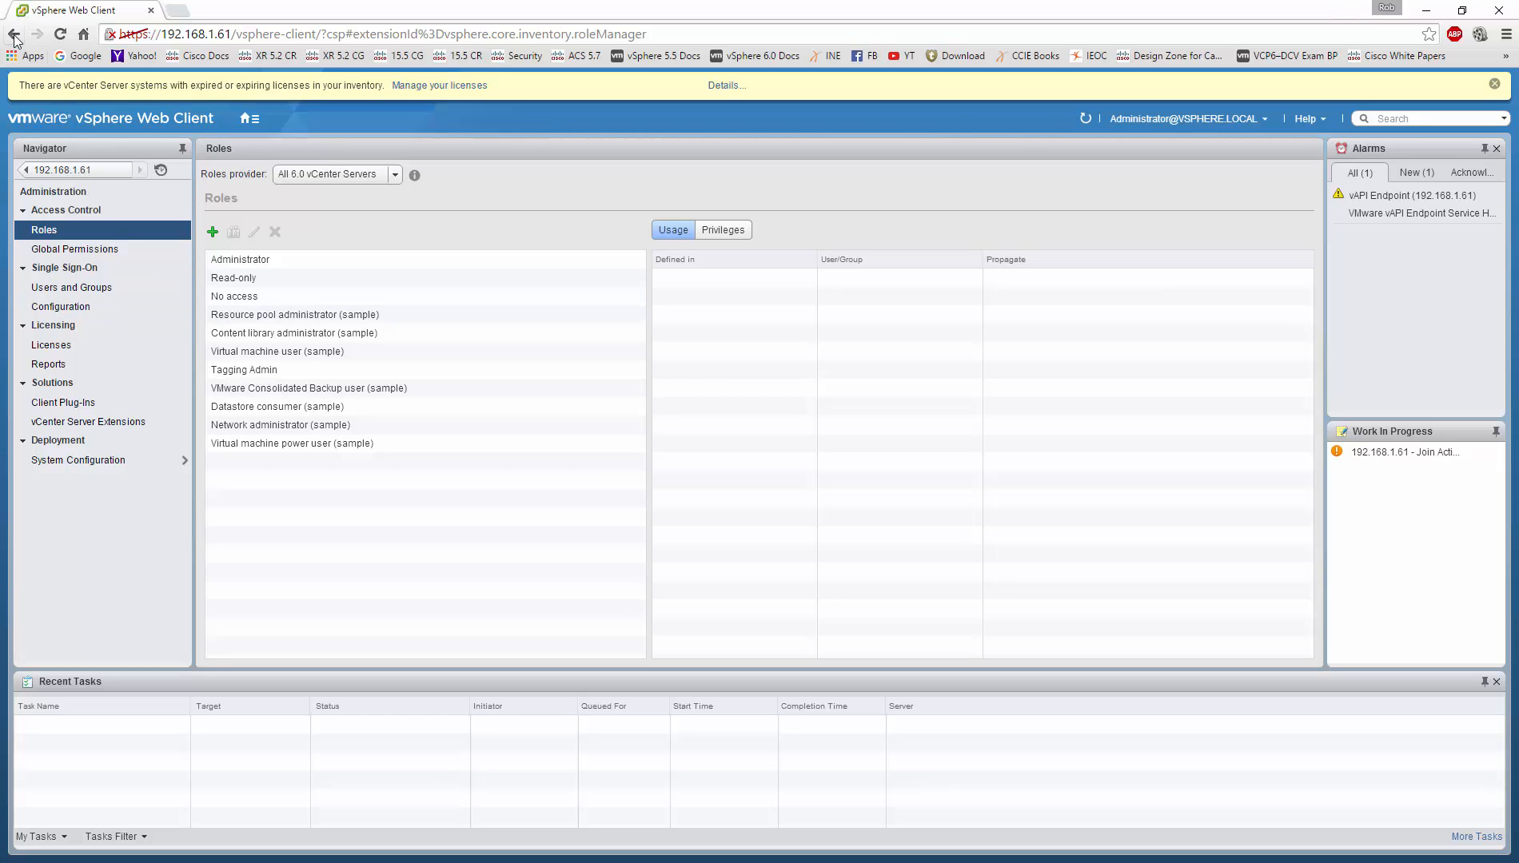
{"action": "left_click", "coordinate": [77, 460]}
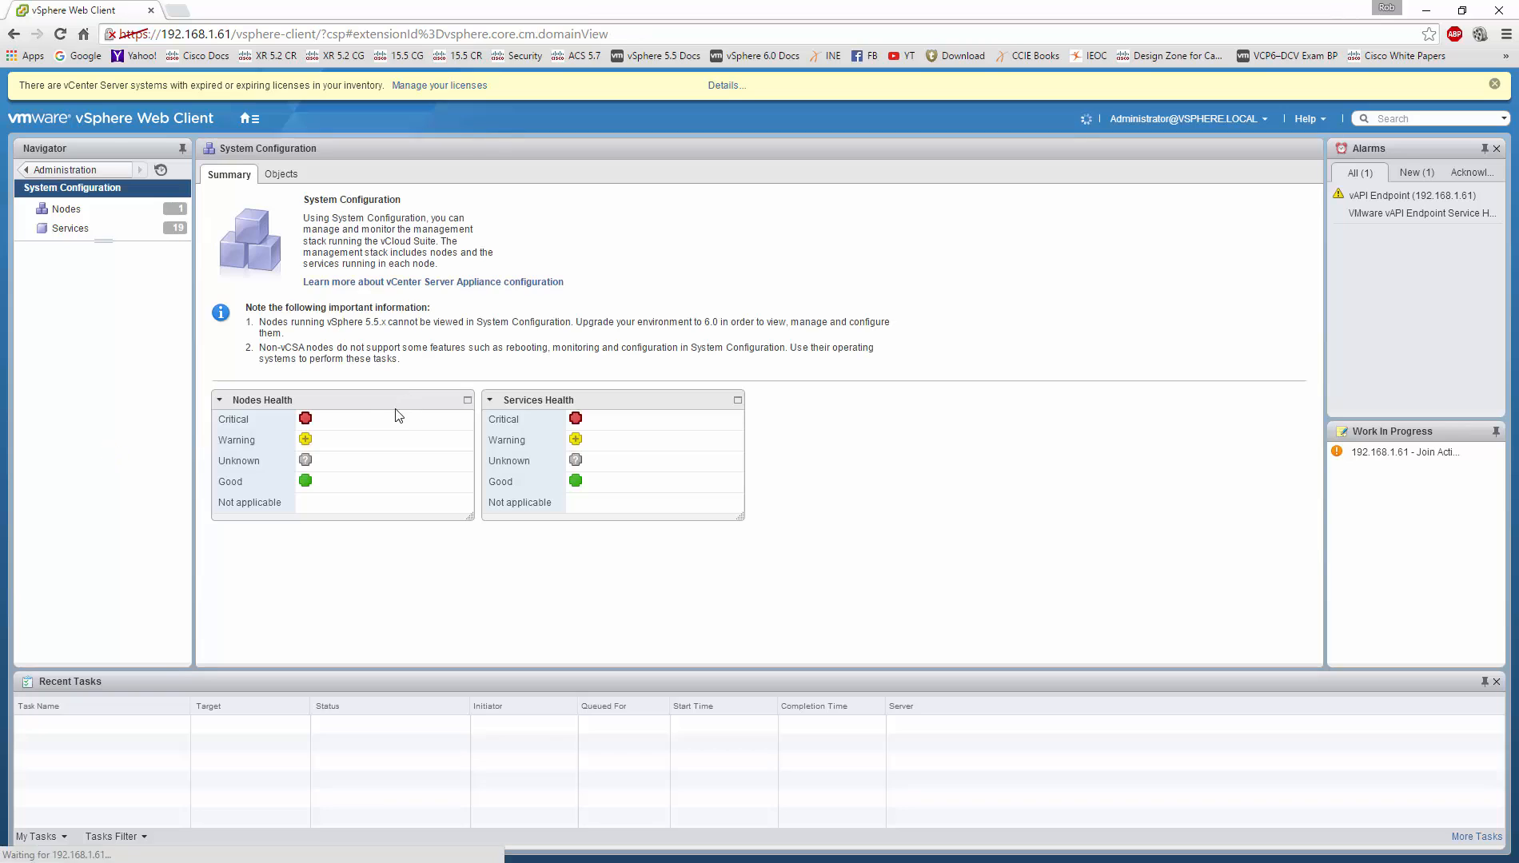
{"action": "left_click", "coordinate": [64, 209]}
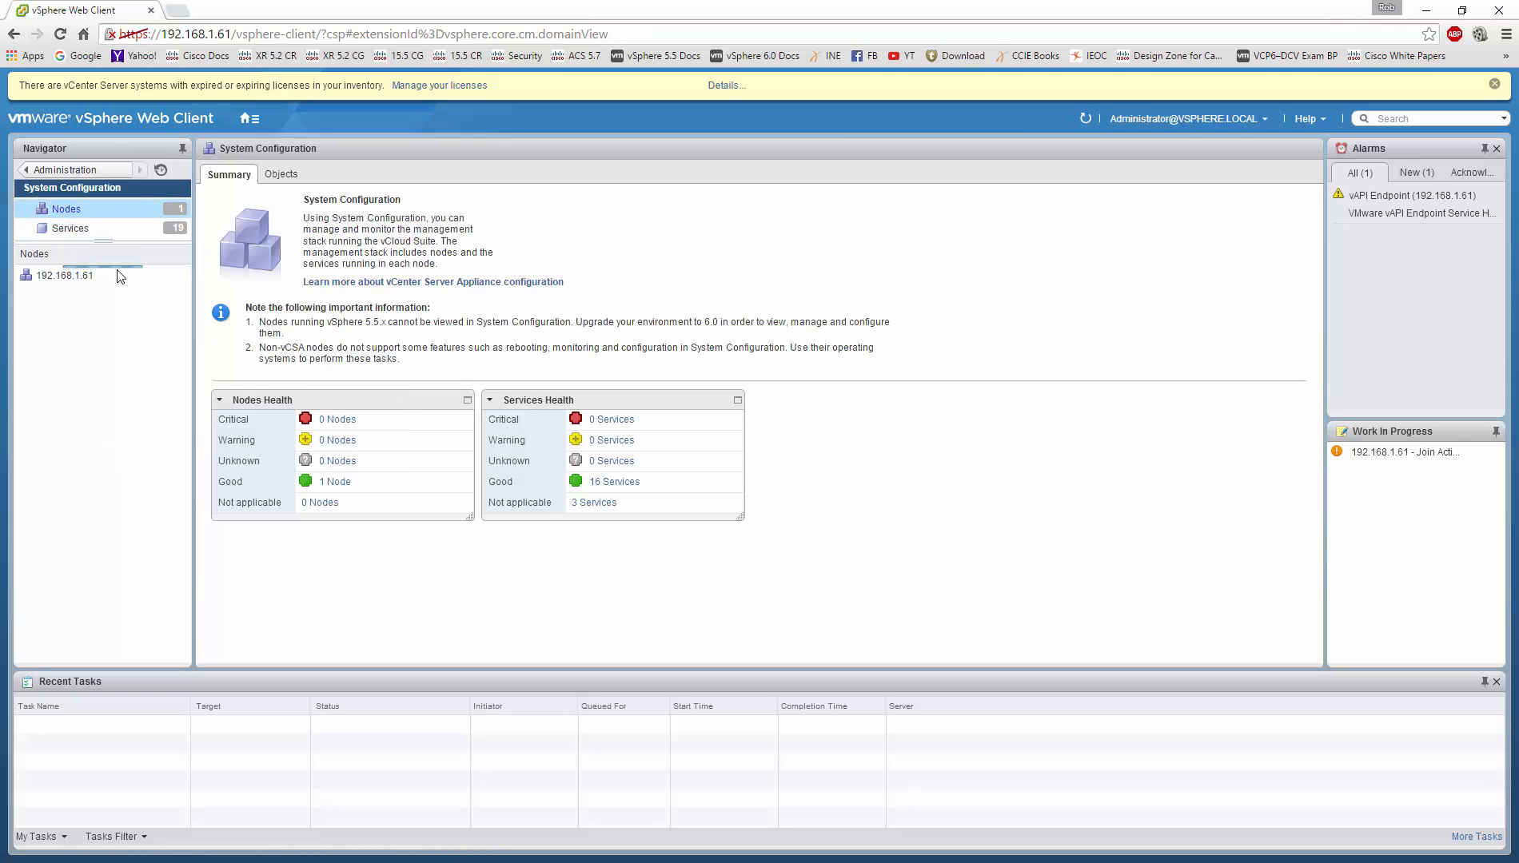
{"action": "left_click", "coordinate": [120, 276]}
{"action": "left_click", "coordinate": [264, 358]}
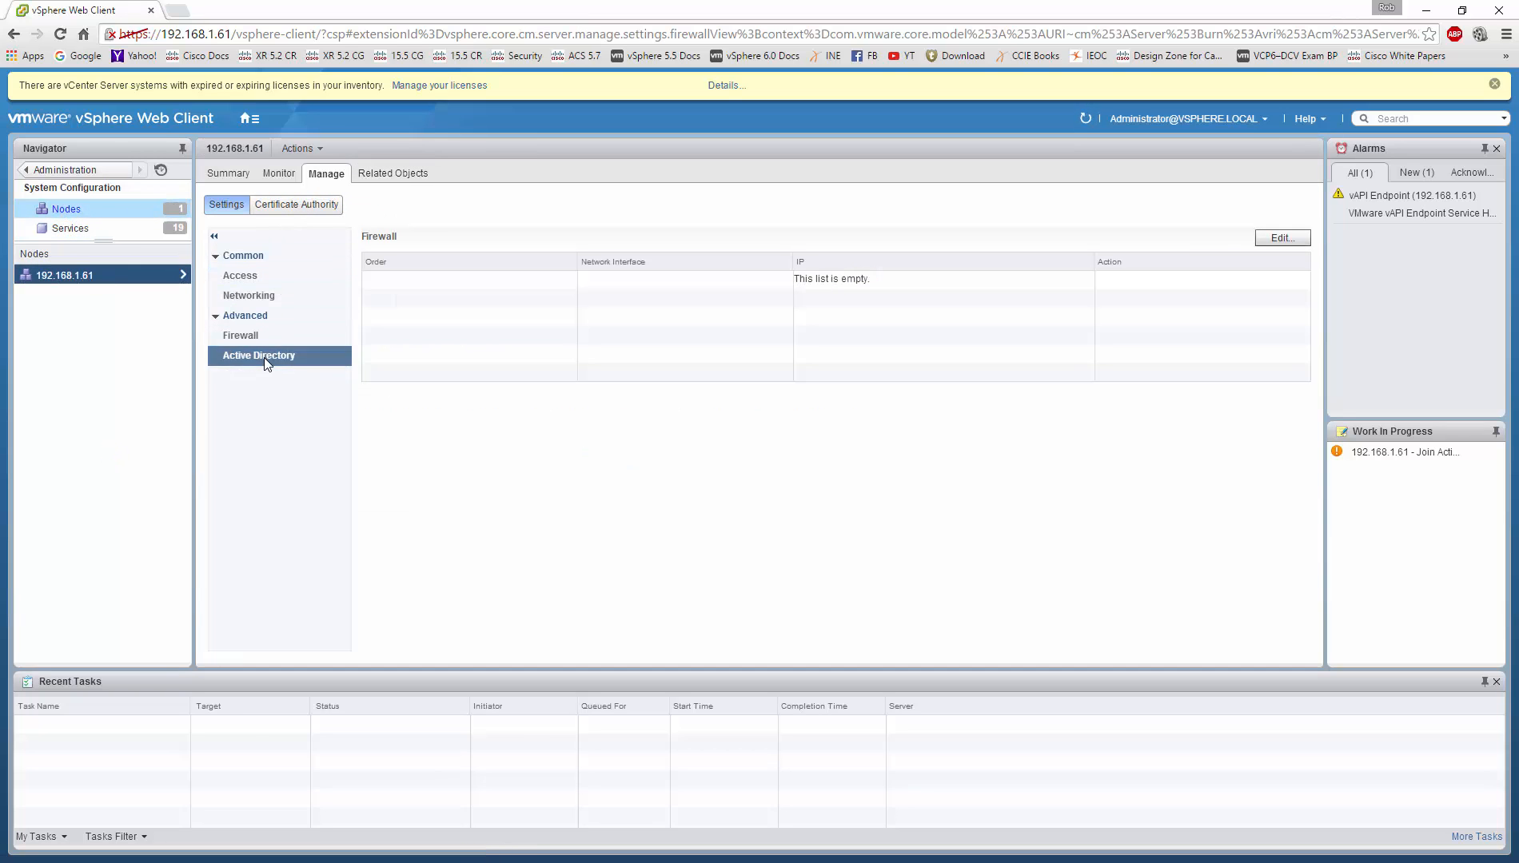
Step: Join the node to the company.com domain, then switch to the DC1 session
{"action": "left_click", "coordinate": [1202, 237]}
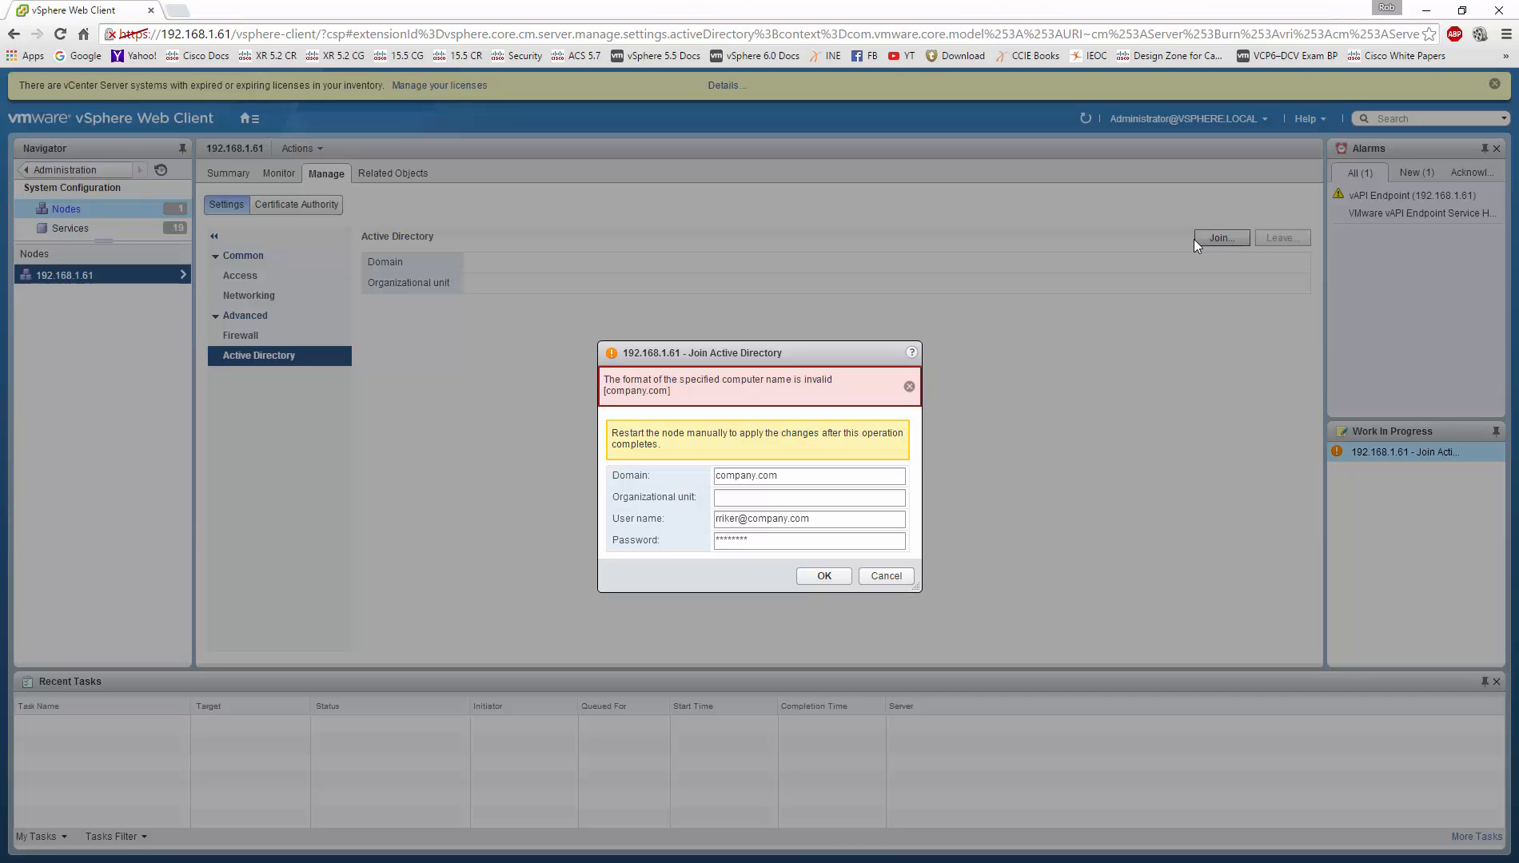
{"action": "left_click", "coordinate": [823, 575]}
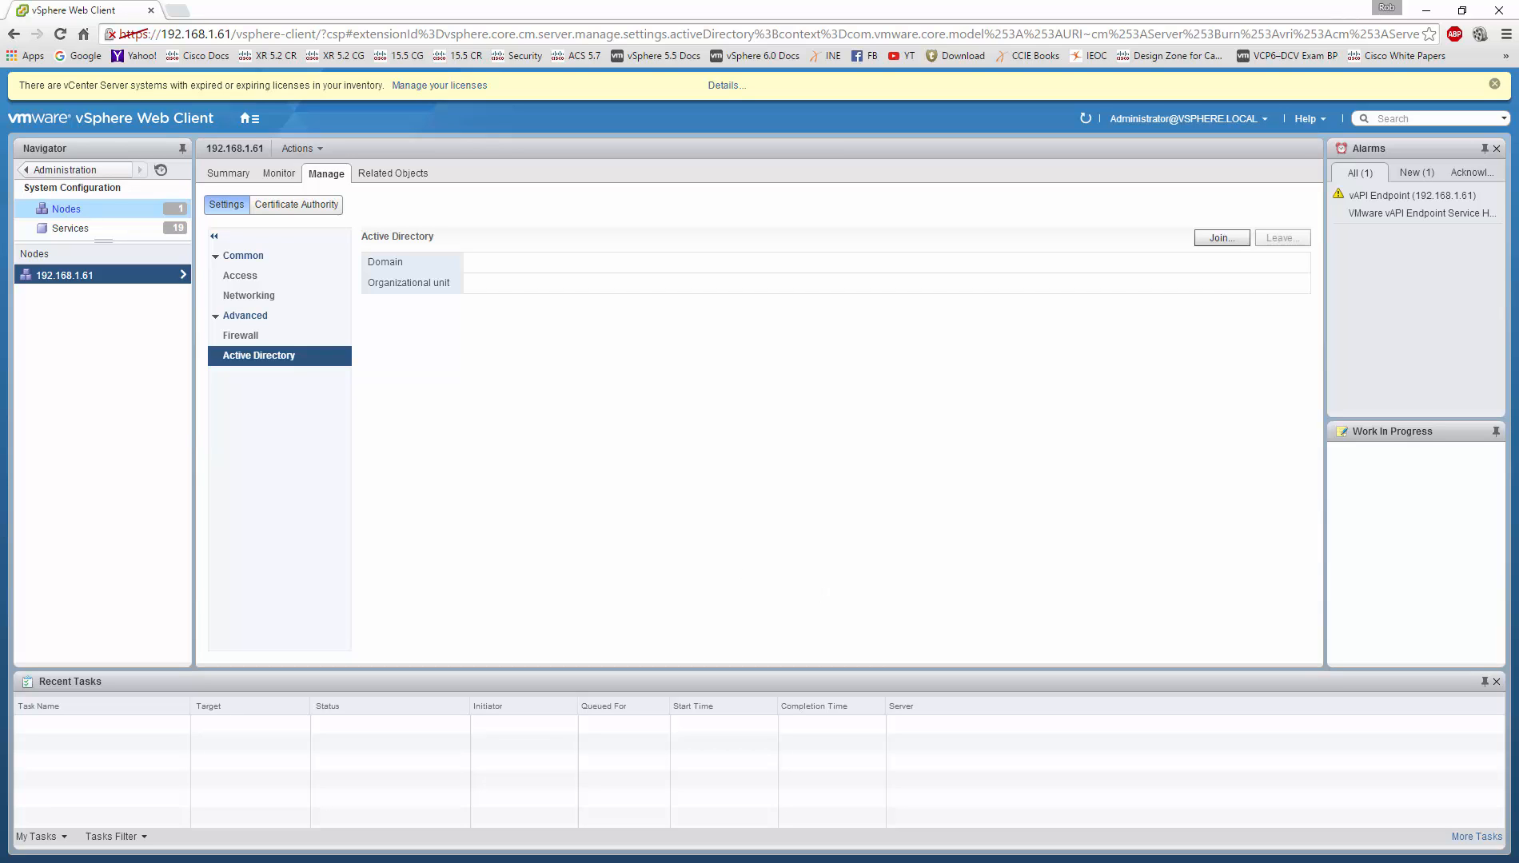
{"action": "key", "text": "alt+Tab"}
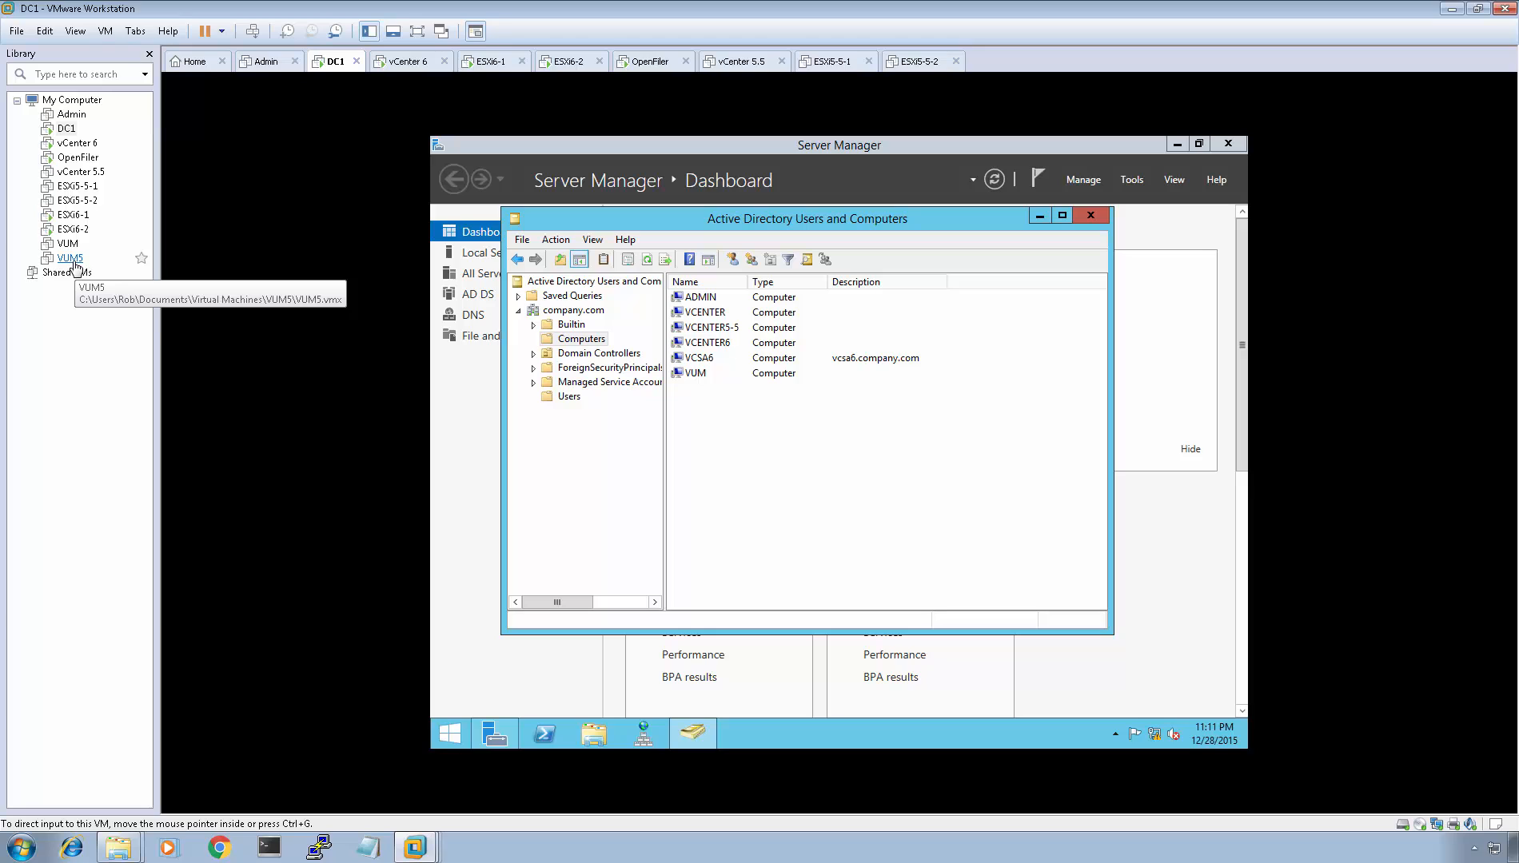
Step: Switch to the vCenter 6 VM and sign in to Windows with its password
{"action": "left_click", "coordinate": [408, 61]}
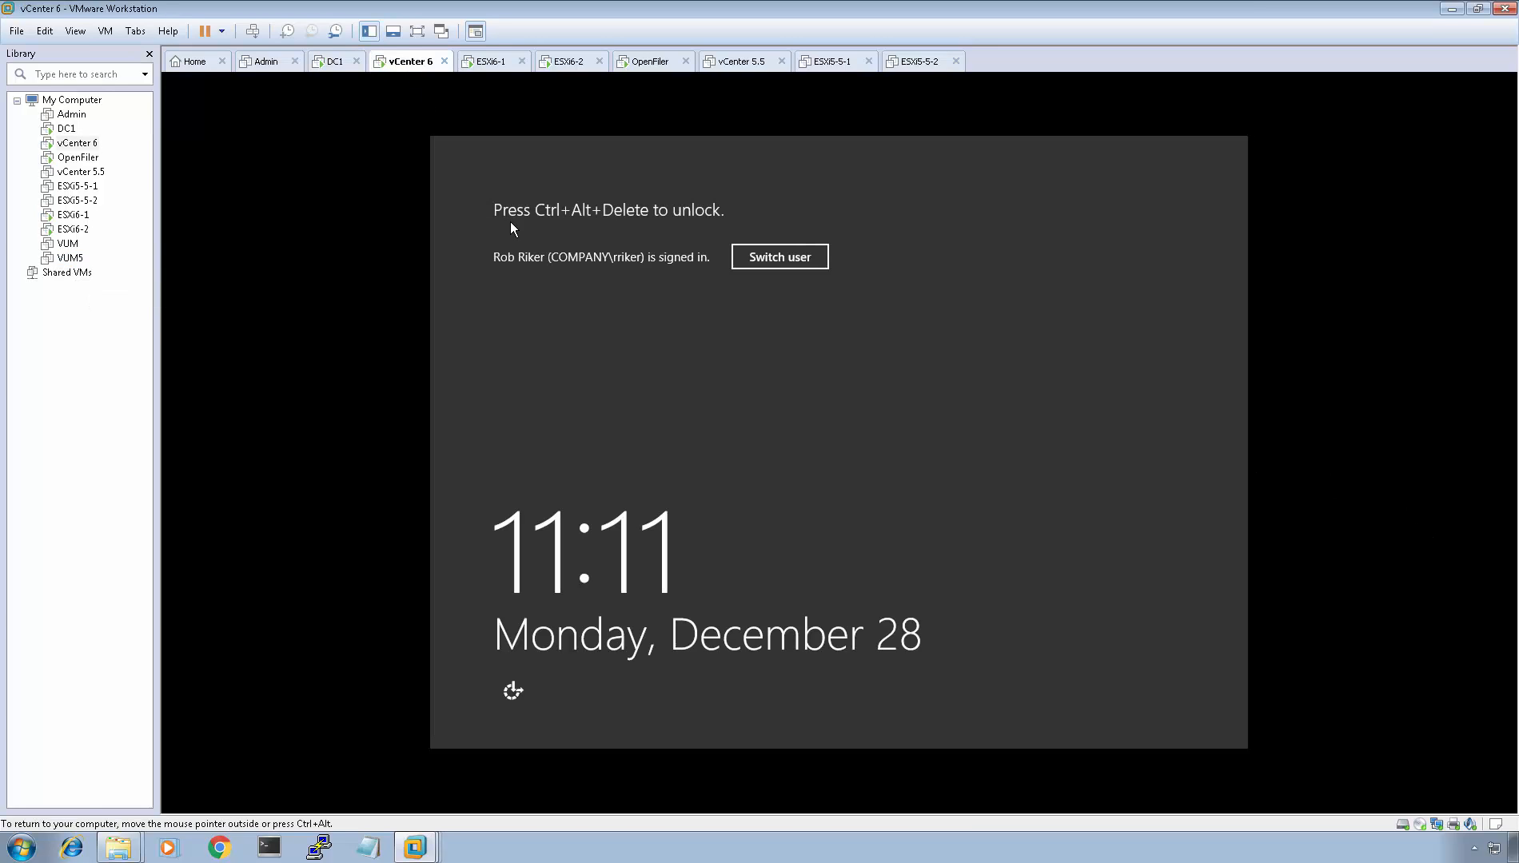
{"action": "key", "text": "ctrl+alt+Insert"}
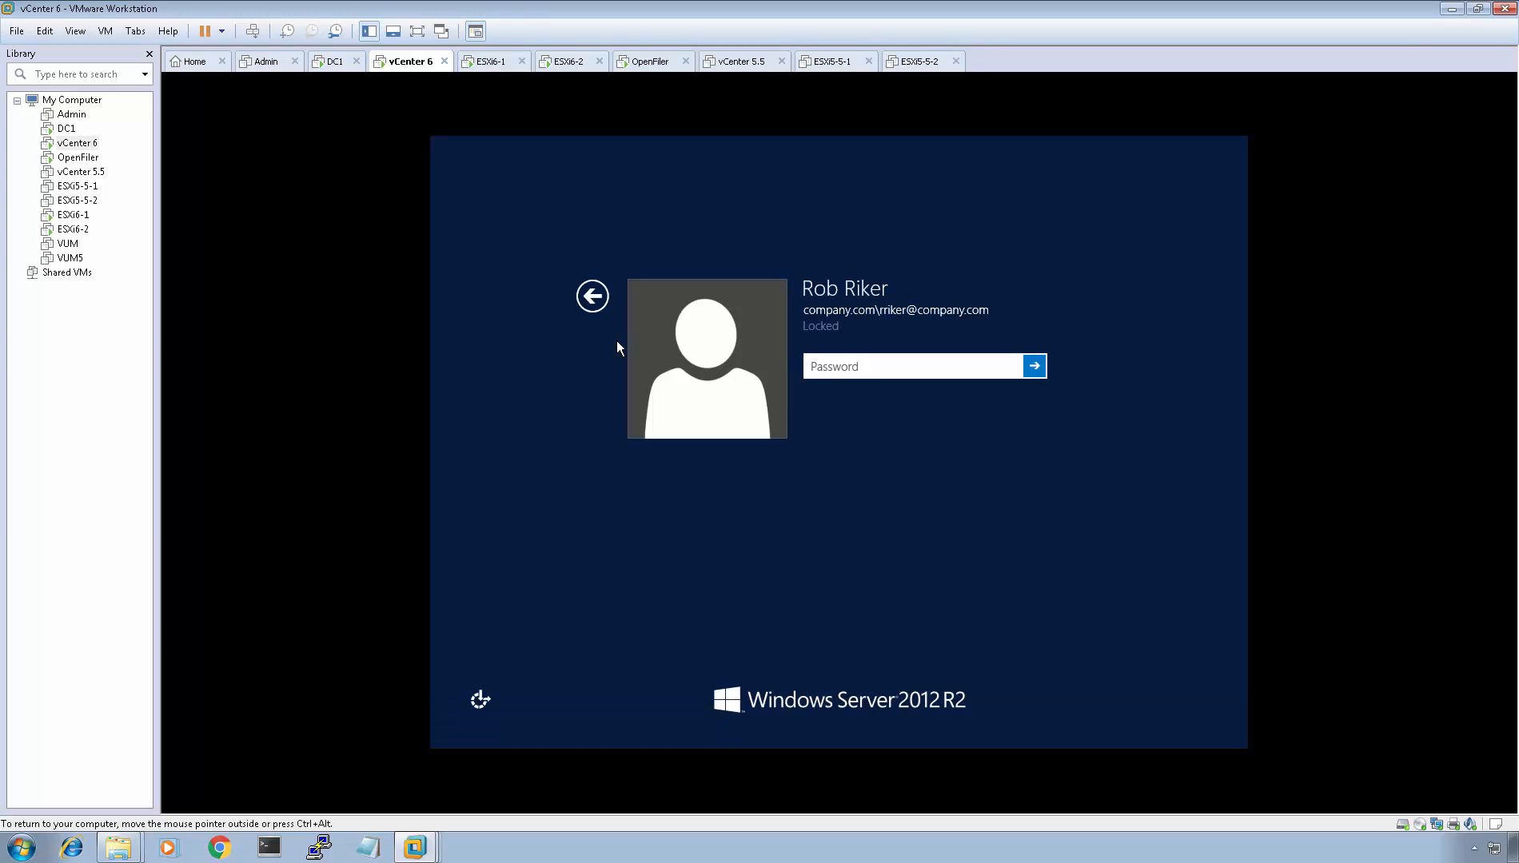
{"action": "type", "text": "********"}
{"action": "key", "text": "Return"}
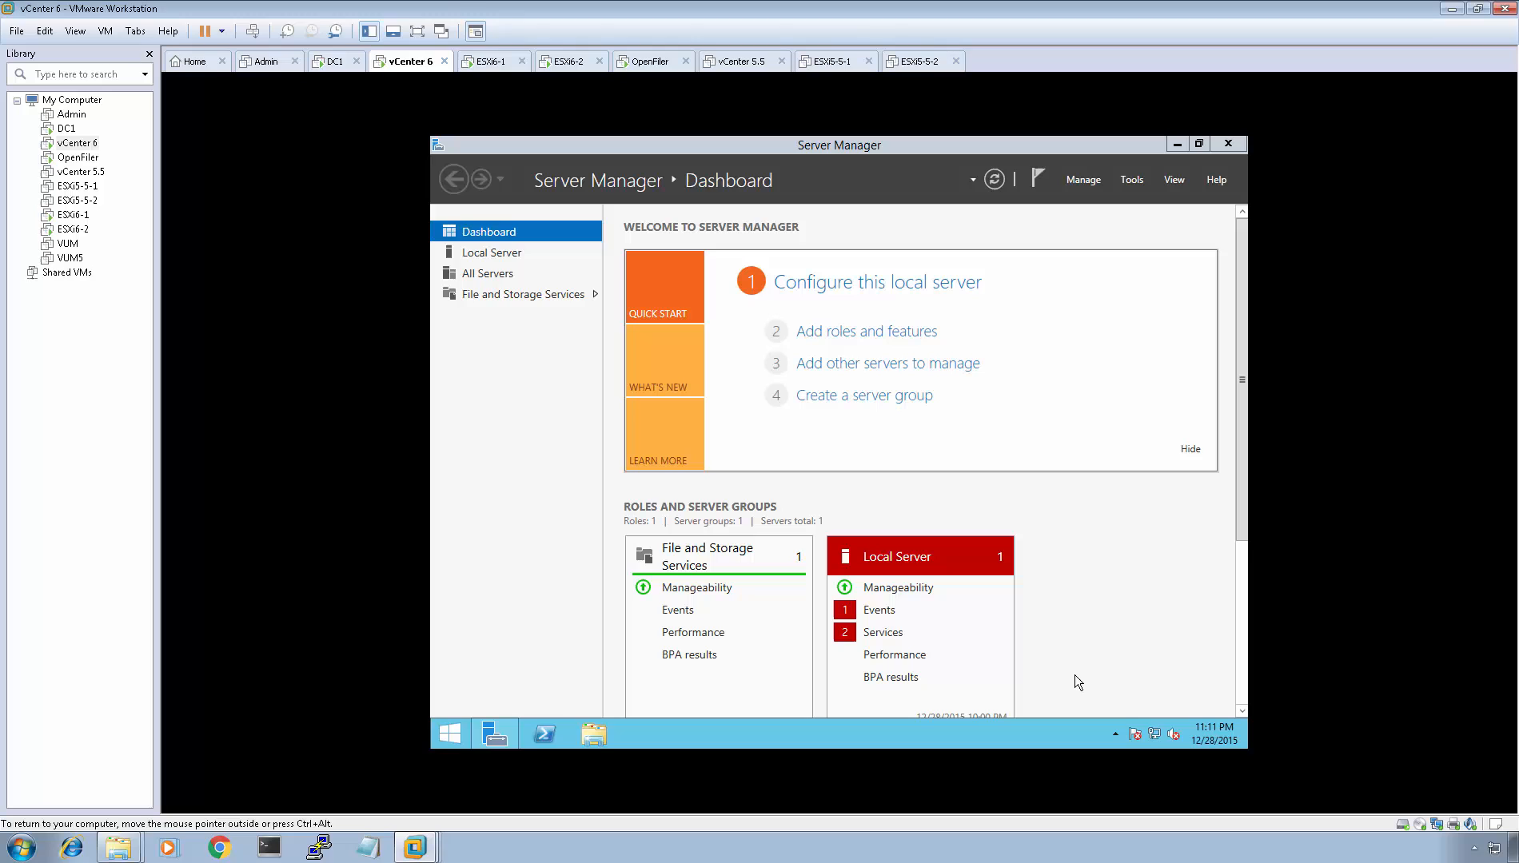
{"action": "right_click", "coordinate": [1152, 735]}
{"action": "left_click", "coordinate": [1148, 723]}
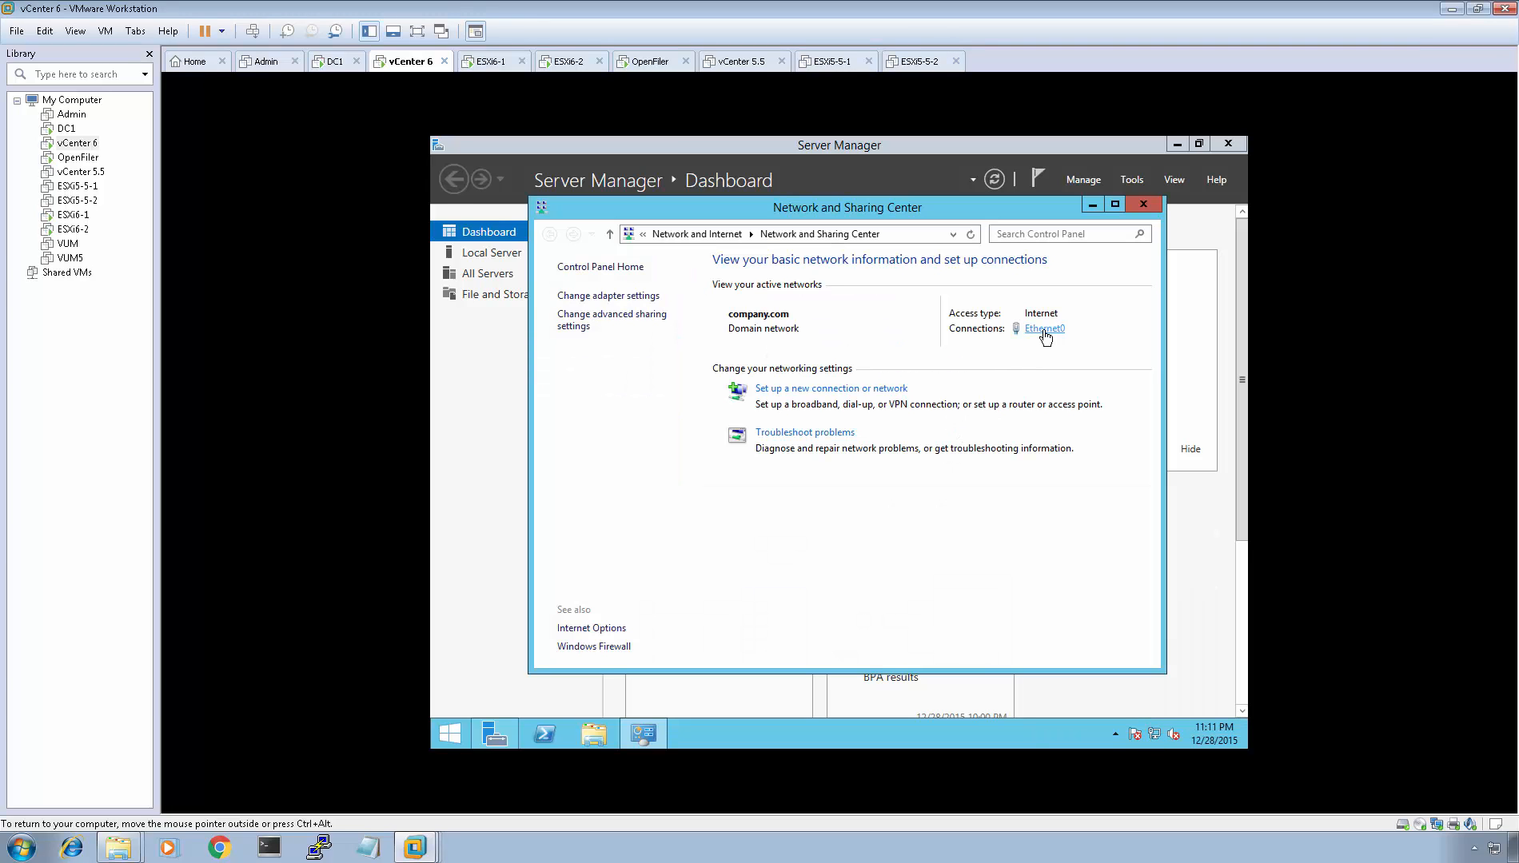
{"action": "left_click", "coordinate": [1043, 329]}
{"action": "left_click", "coordinate": [750, 423]}
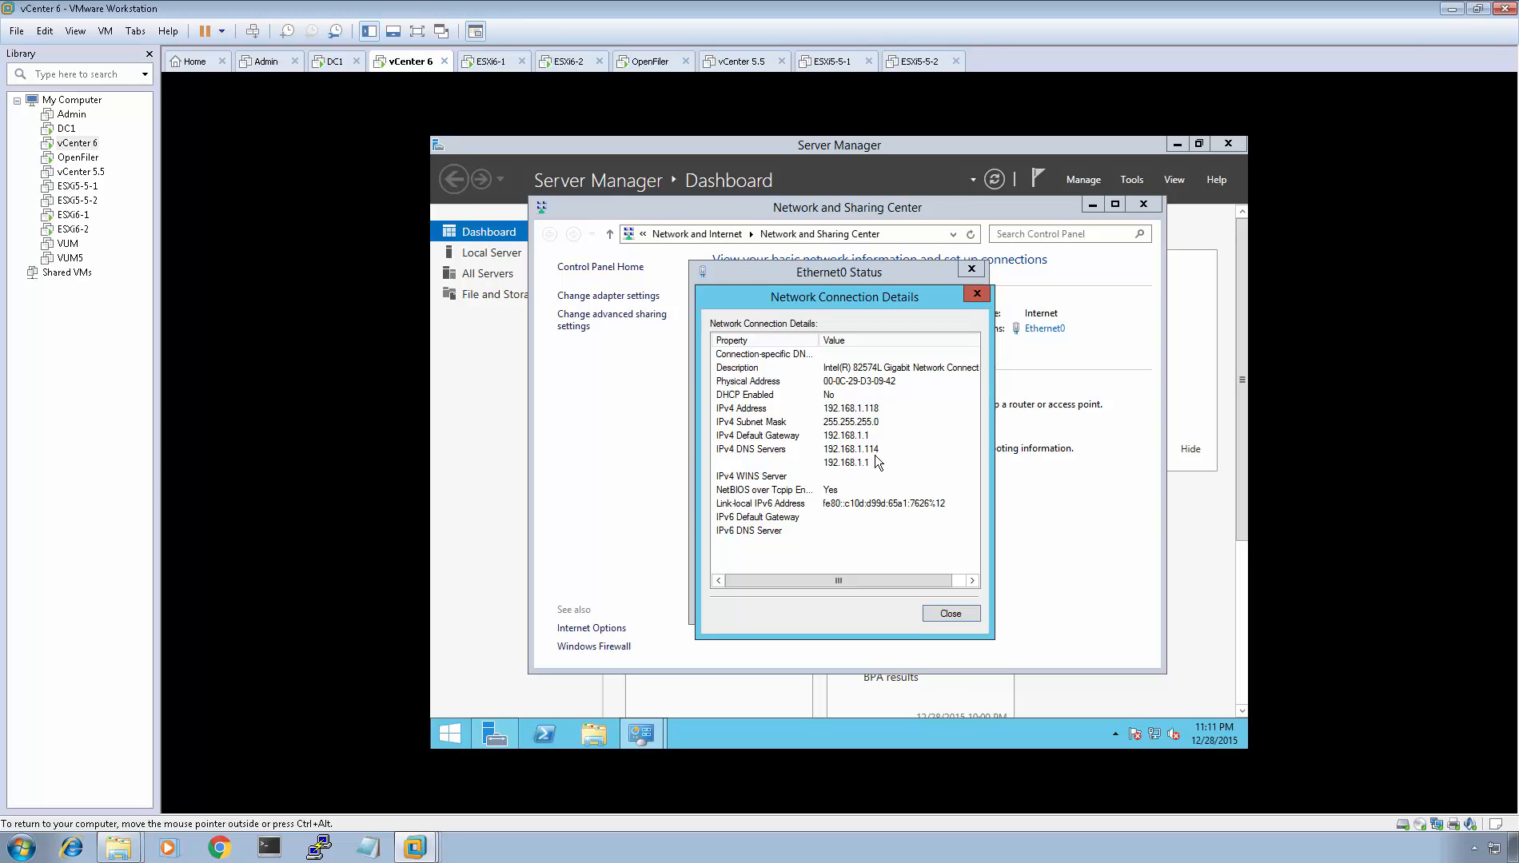
{"action": "left_click", "coordinate": [949, 611]}
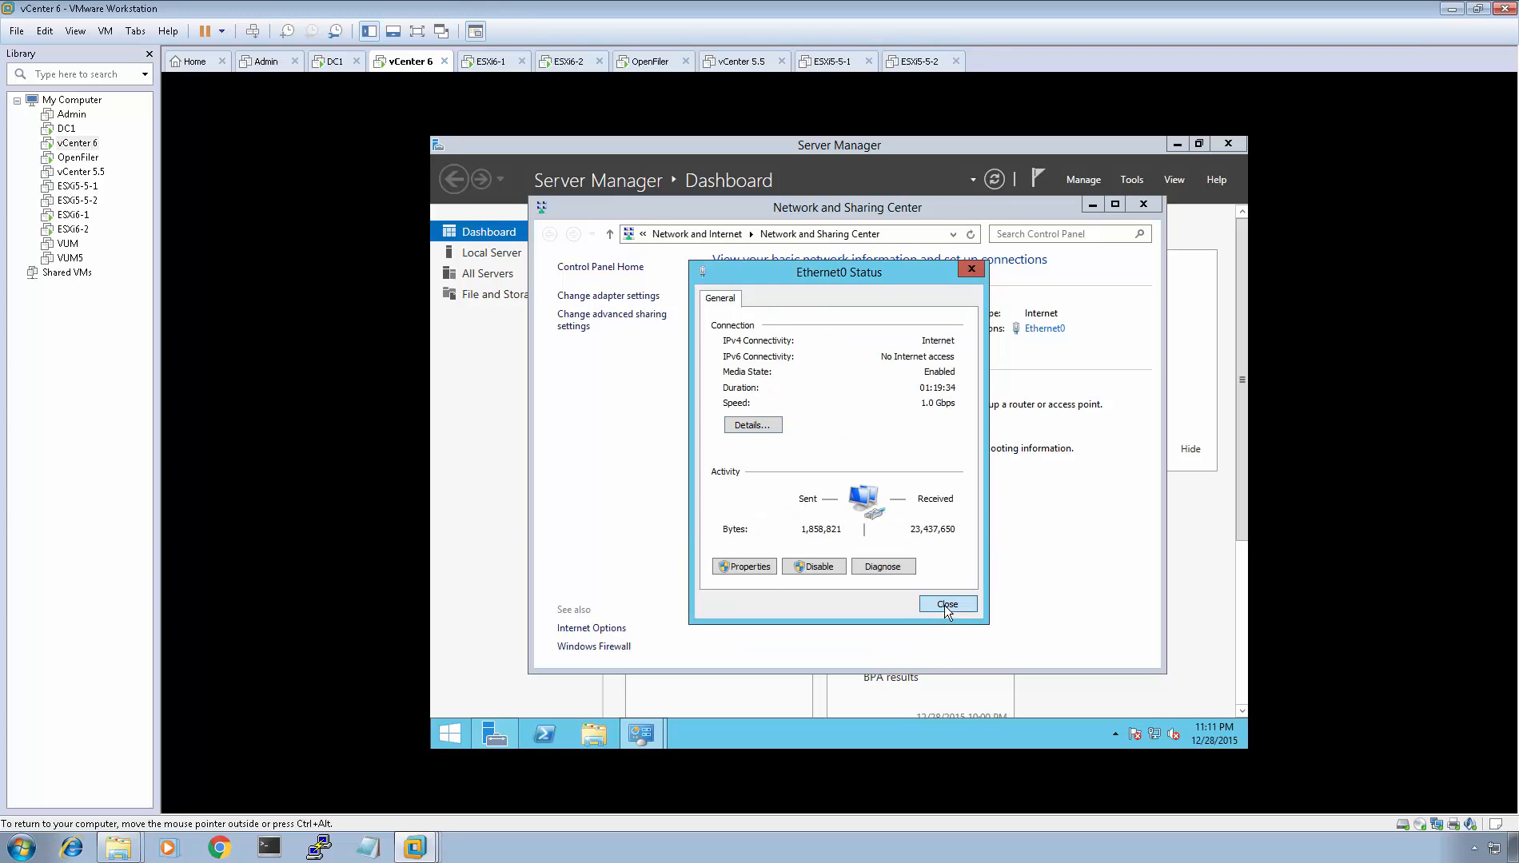
{"action": "left_click", "coordinate": [946, 605]}
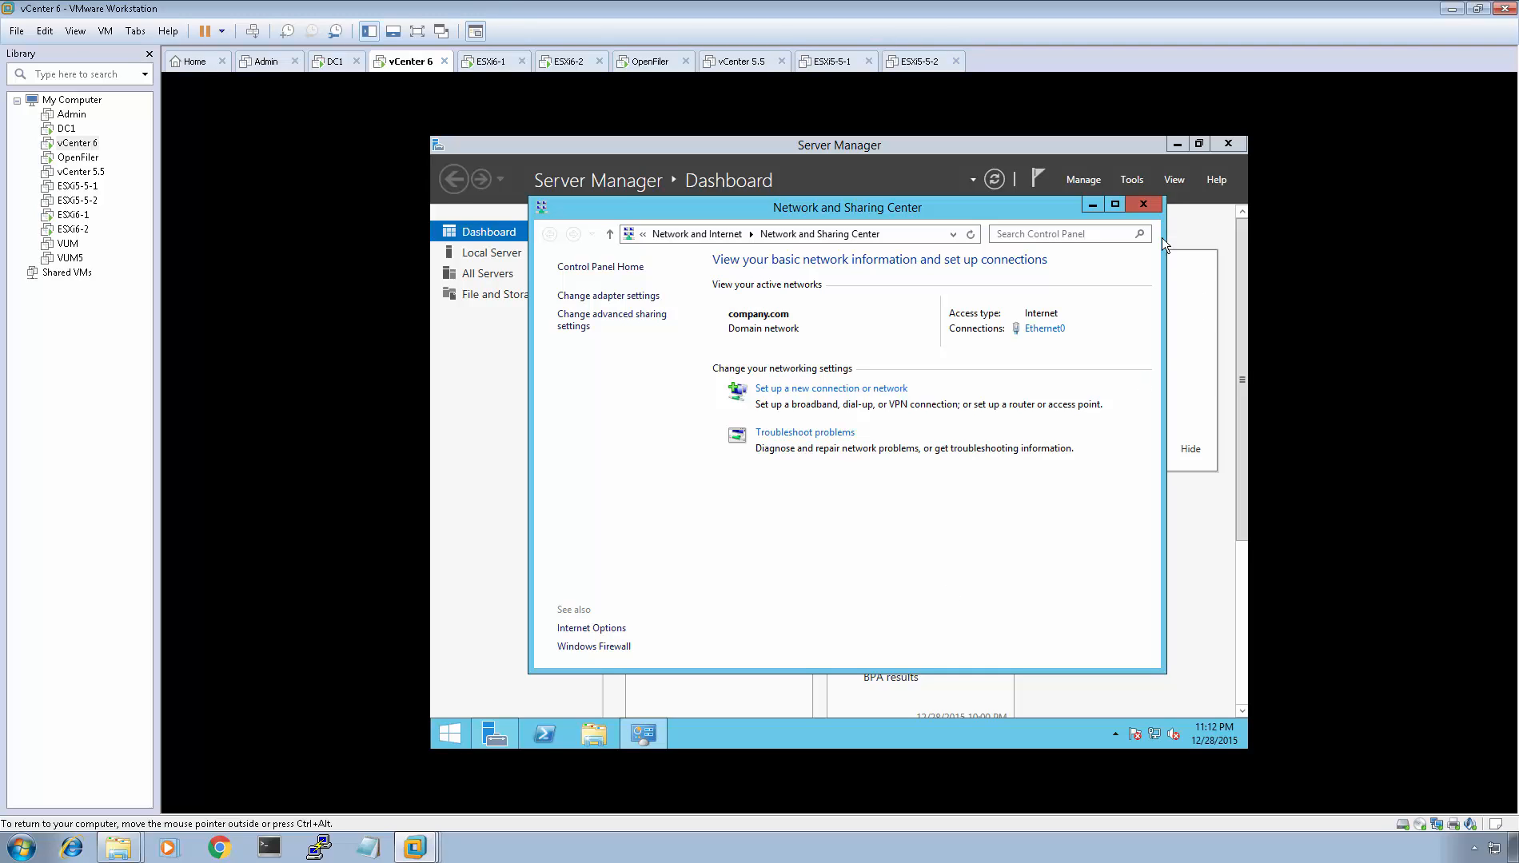
{"action": "left_click", "coordinate": [1143, 204]}
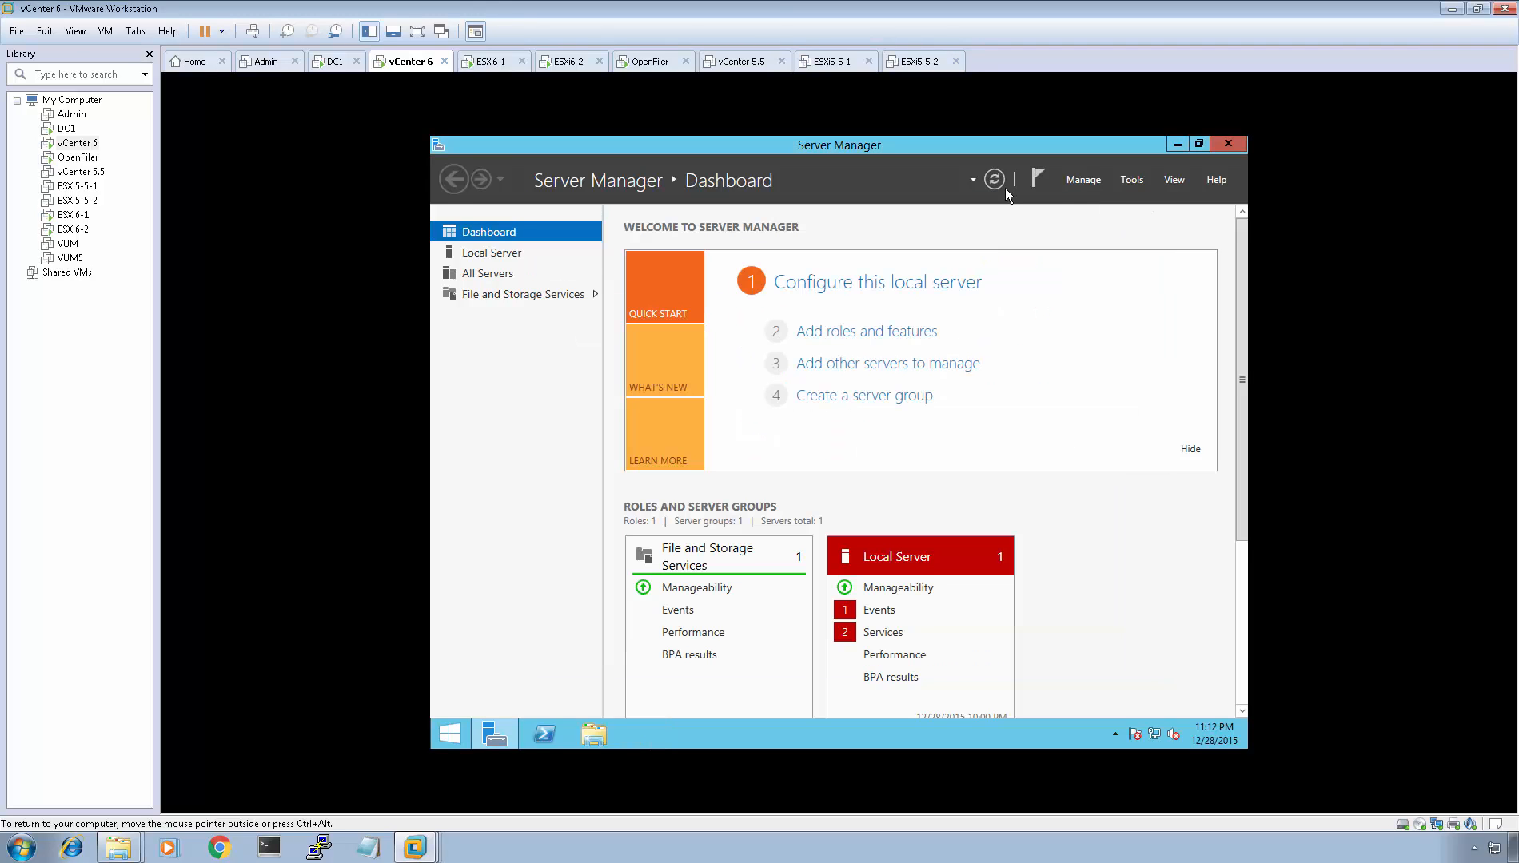
Step: Refresh DC1's Active Directory Computers list to check for VCSA6-1, then release input from the VM
{"action": "mouse_move", "coordinate": [913, 15]}
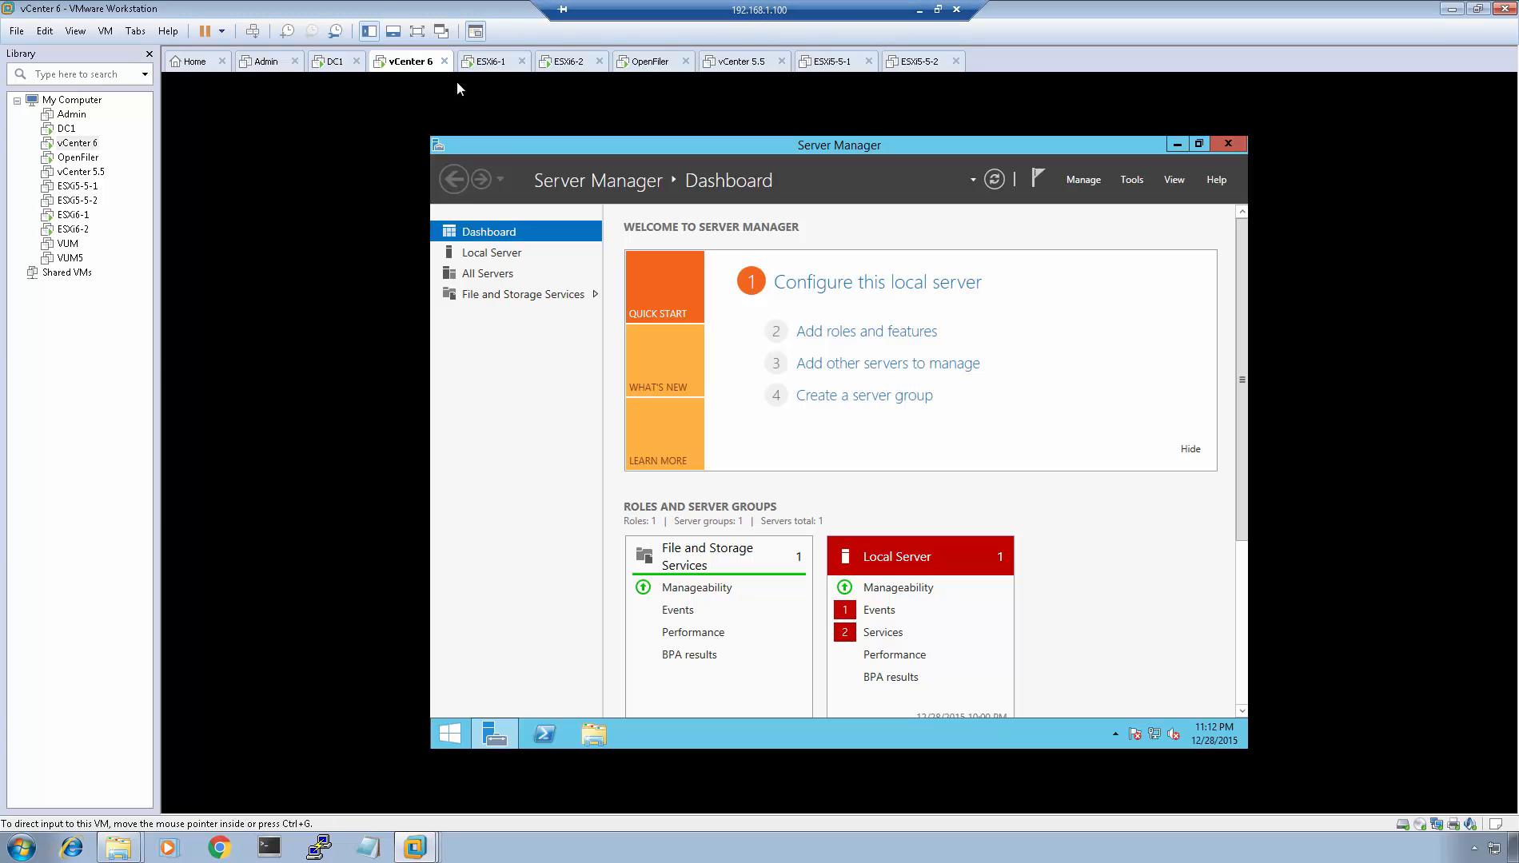
{"action": "left_click", "coordinate": [329, 67]}
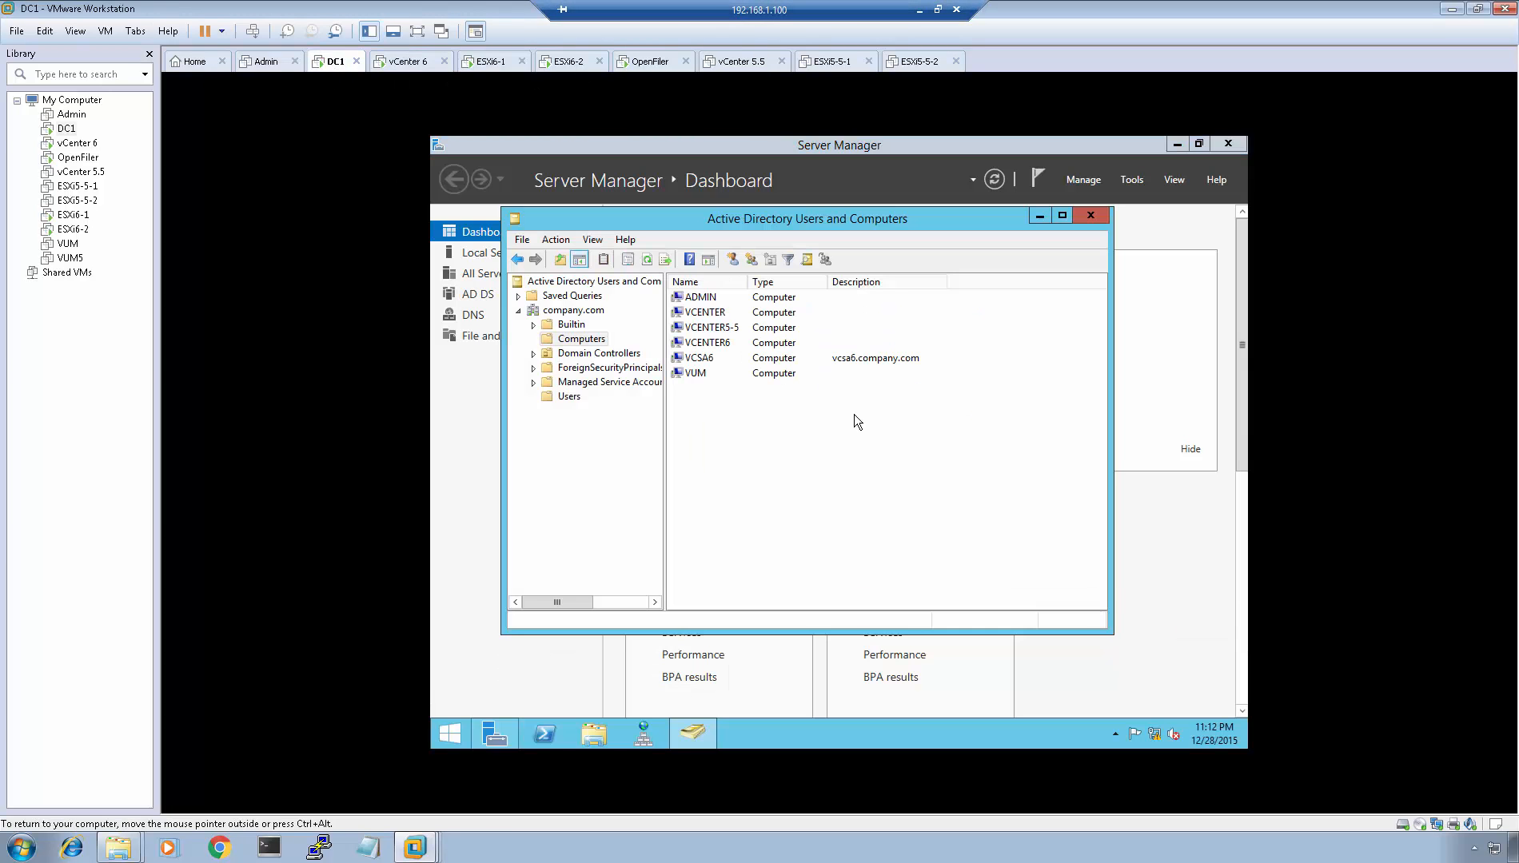
{"action": "key", "text": "F5"}
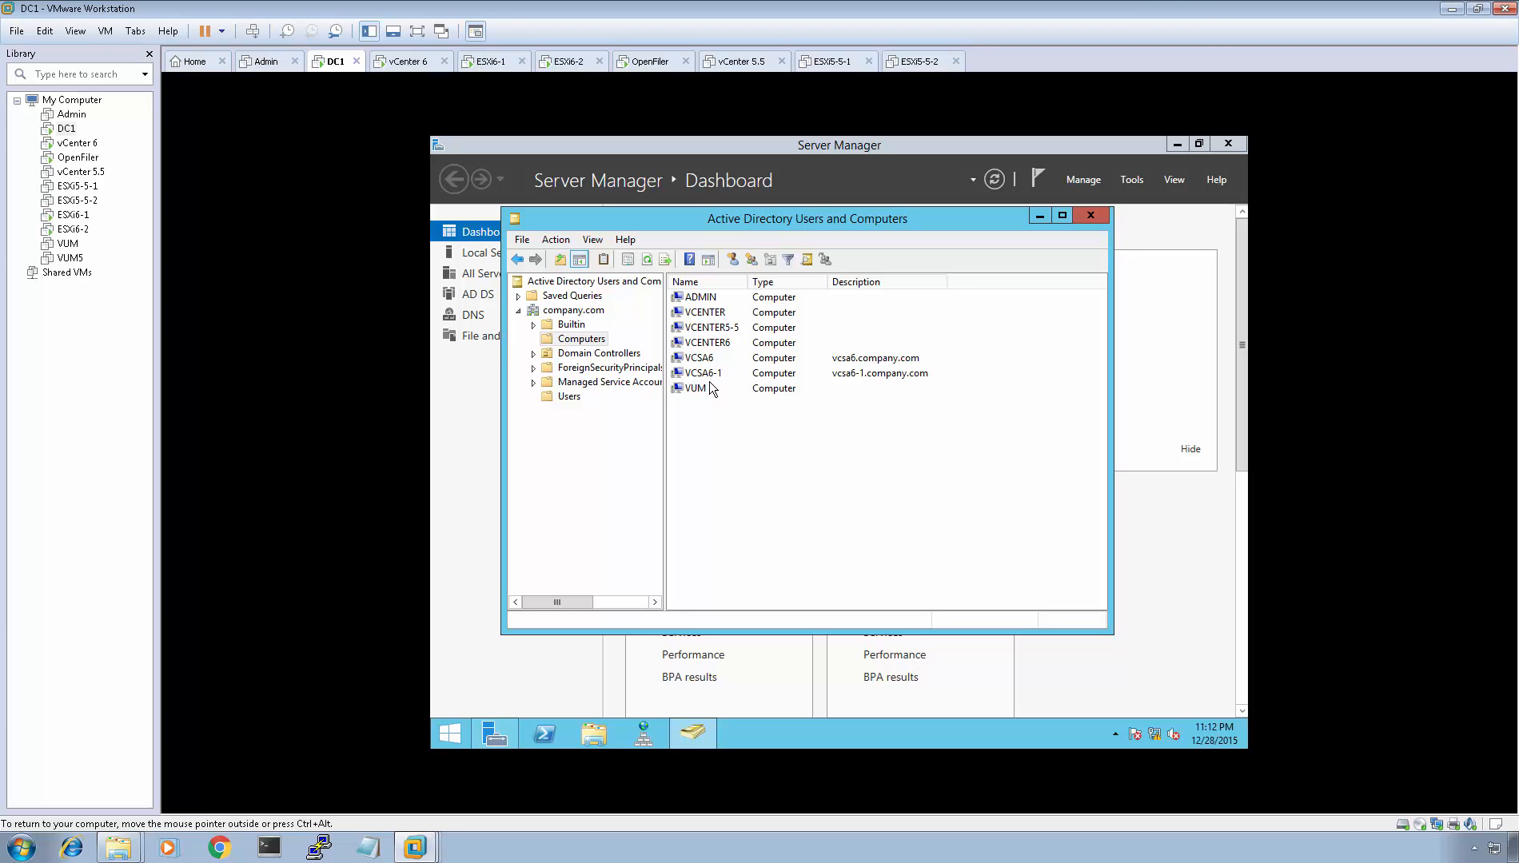
{"action": "key", "text": "ctrl+alt"}
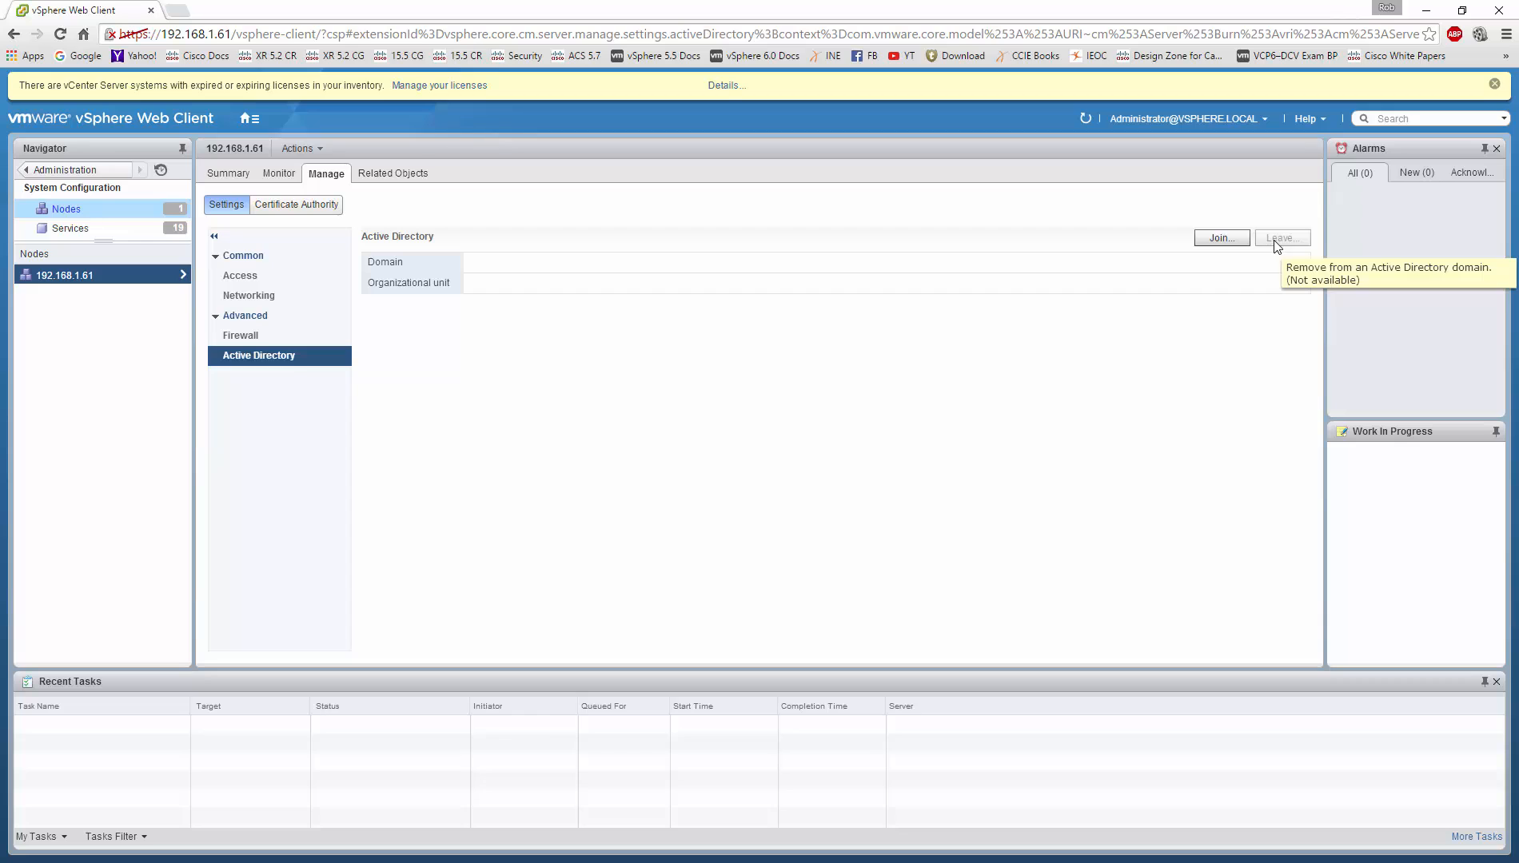
Step: Refresh the node's Active Directory settings, then go to the Administration area's Roles list
{"action": "left_click", "coordinate": [1085, 120]}
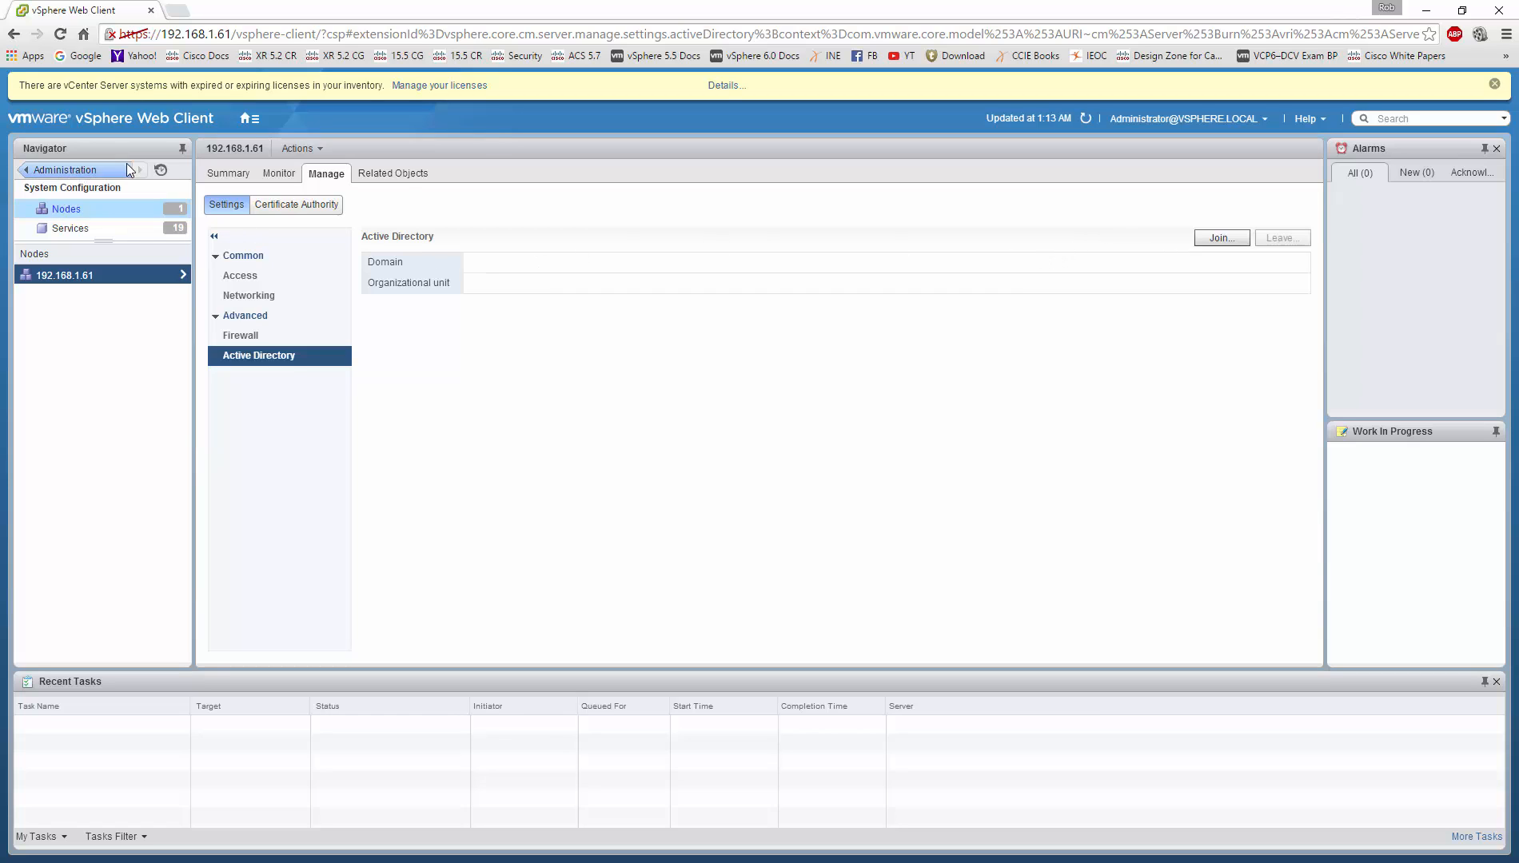
{"action": "left_click", "coordinate": [248, 119]}
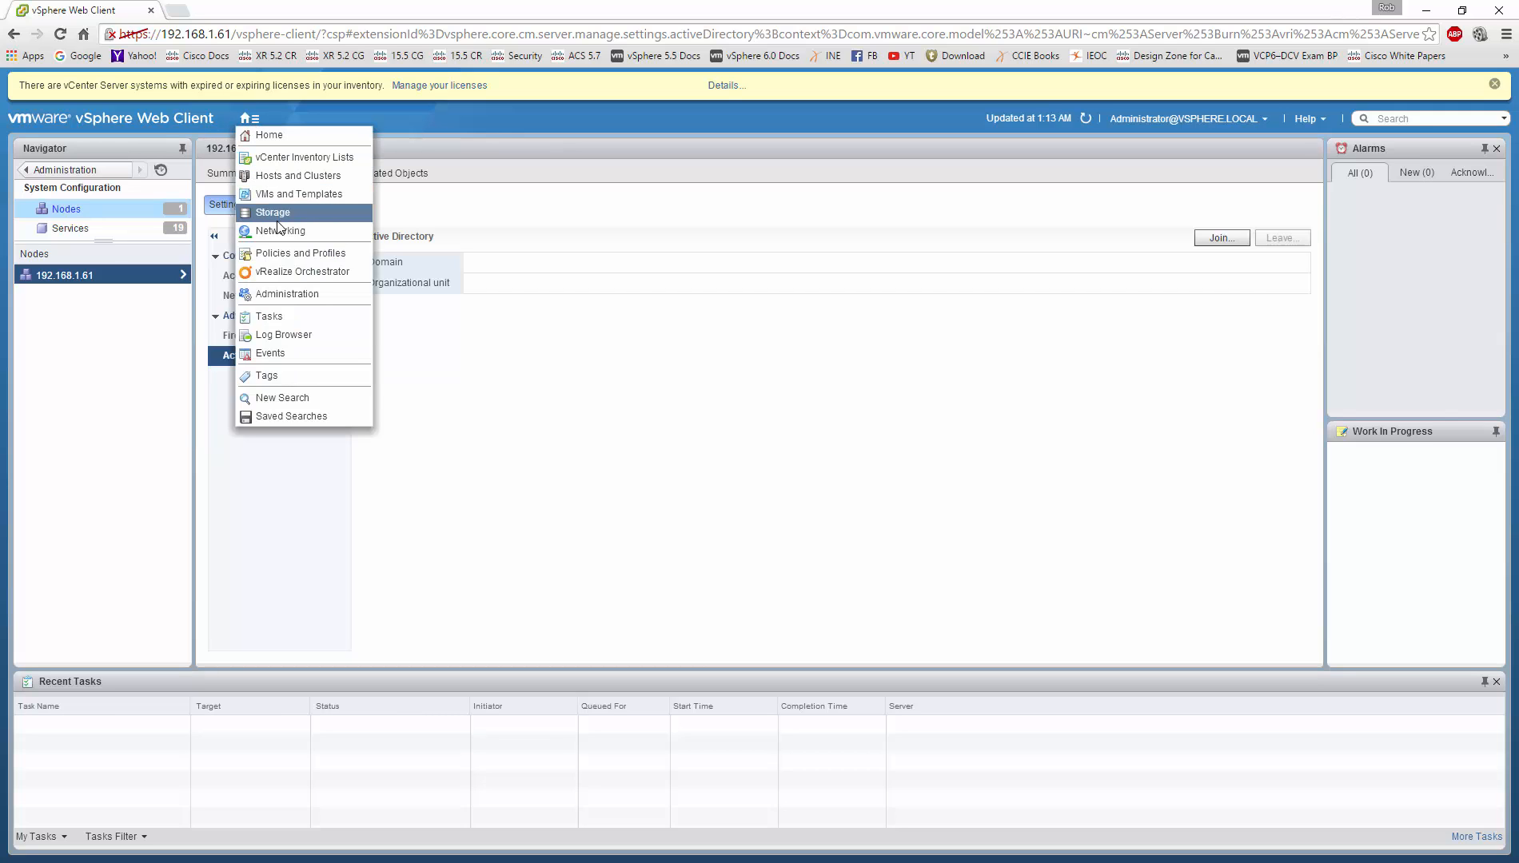
{"action": "left_click", "coordinate": [289, 289]}
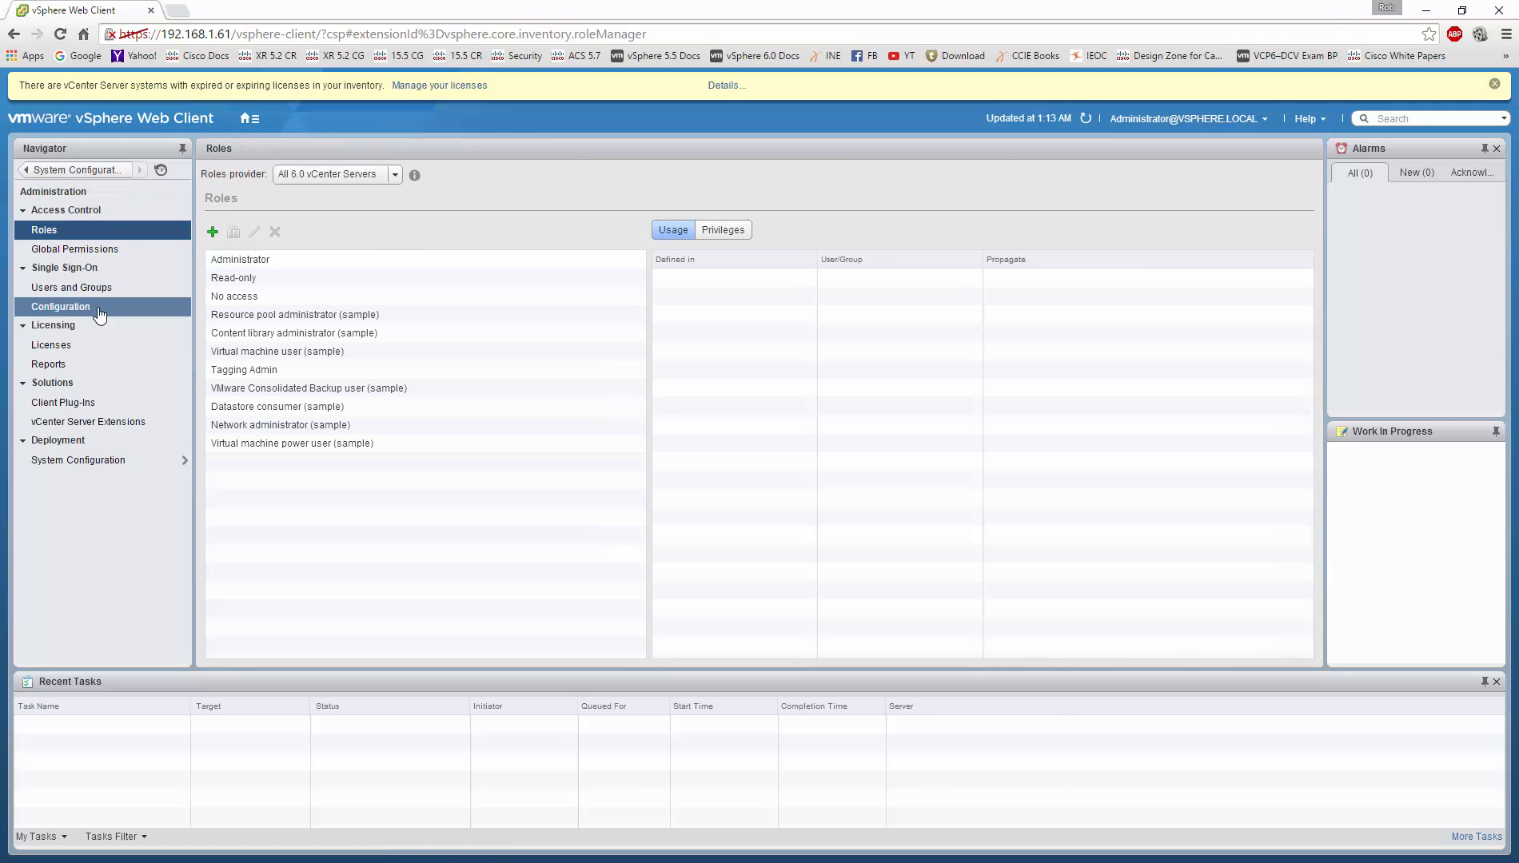
Step: Attempt an Active Directory (Integrated Windows Authentication) identity source, cancel it, and bring up the vSphere Client
{"action": "left_click", "coordinate": [77, 313]}
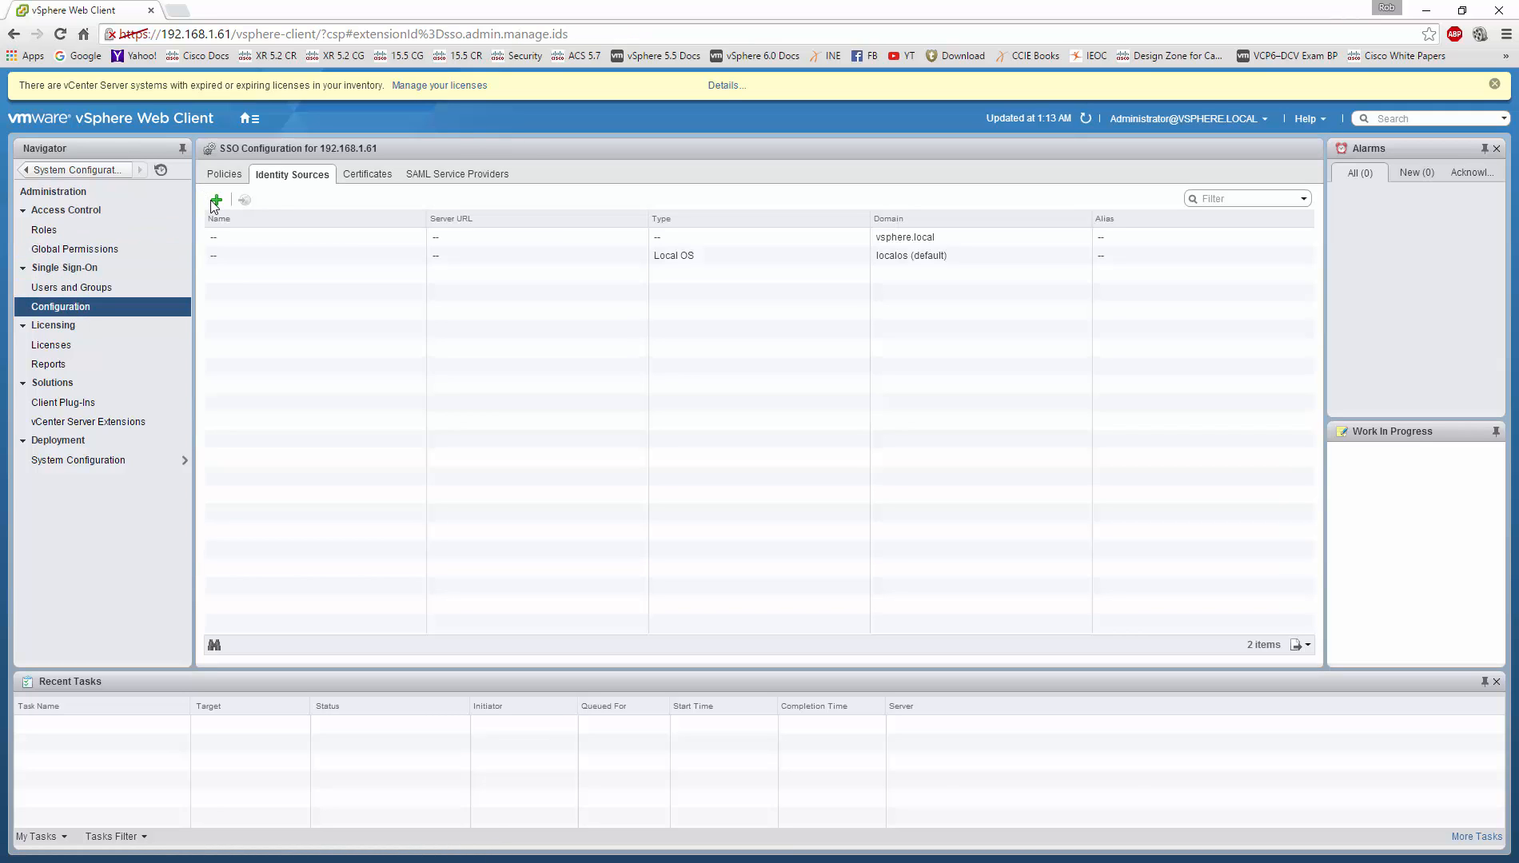
{"action": "left_click", "coordinate": [216, 199]}
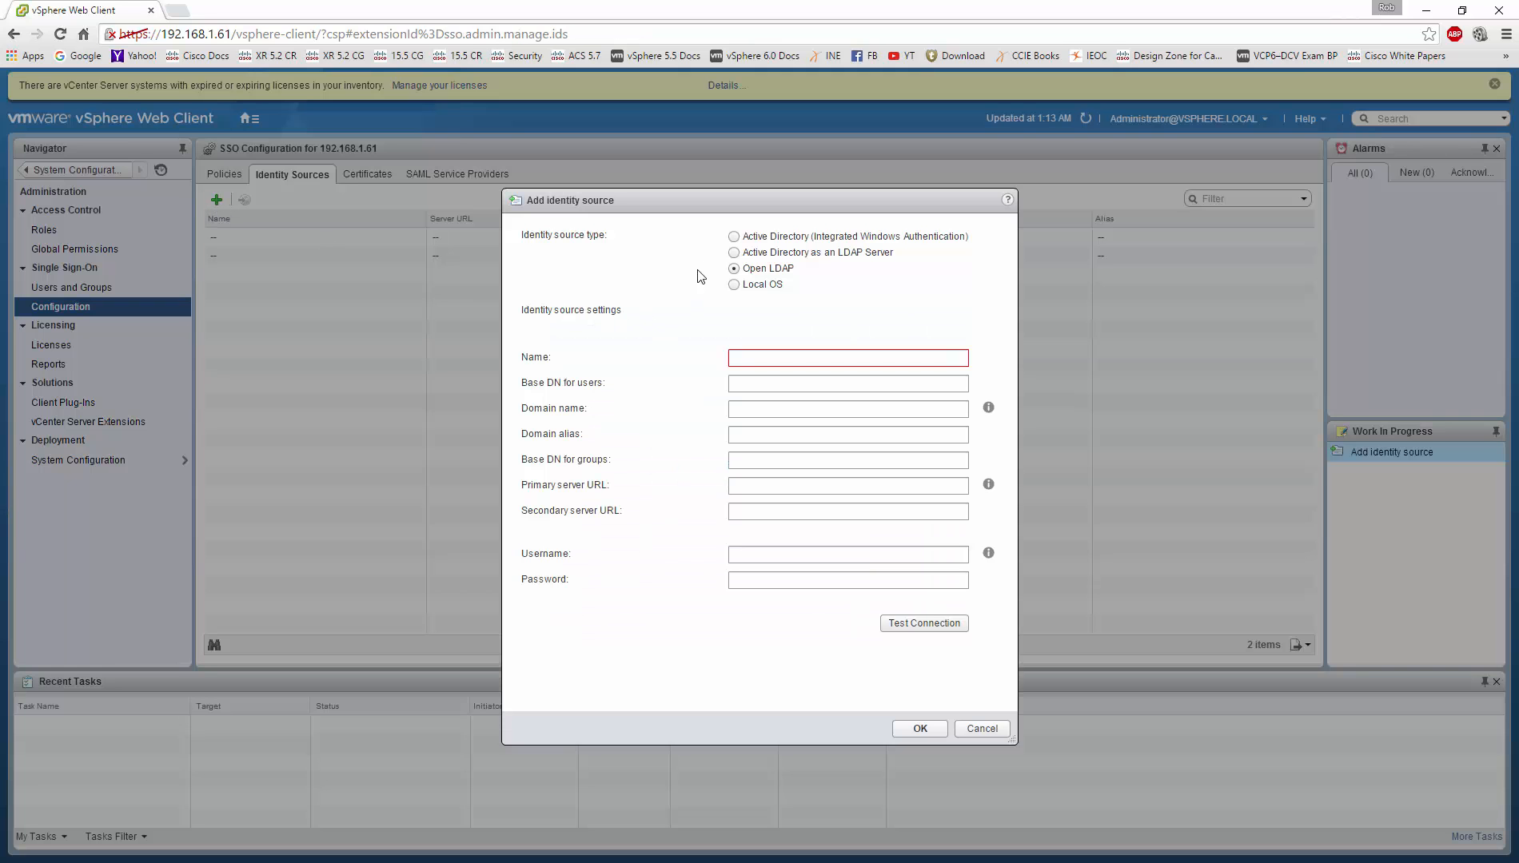
{"action": "left_click", "coordinate": [733, 237]}
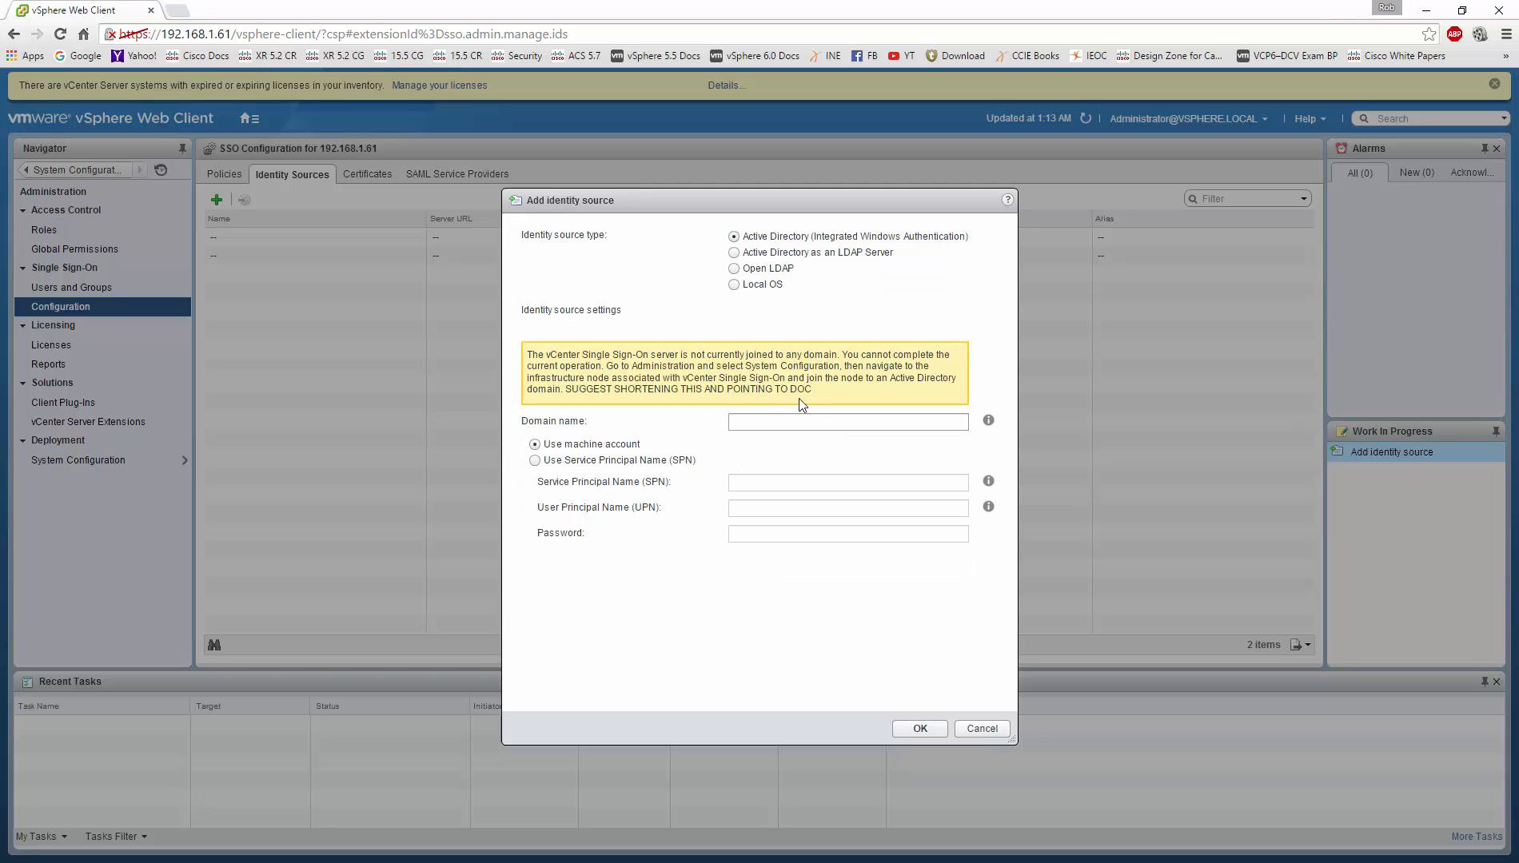
{"action": "left_click", "coordinate": [920, 728]}
{"action": "left_click", "coordinate": [963, 730]}
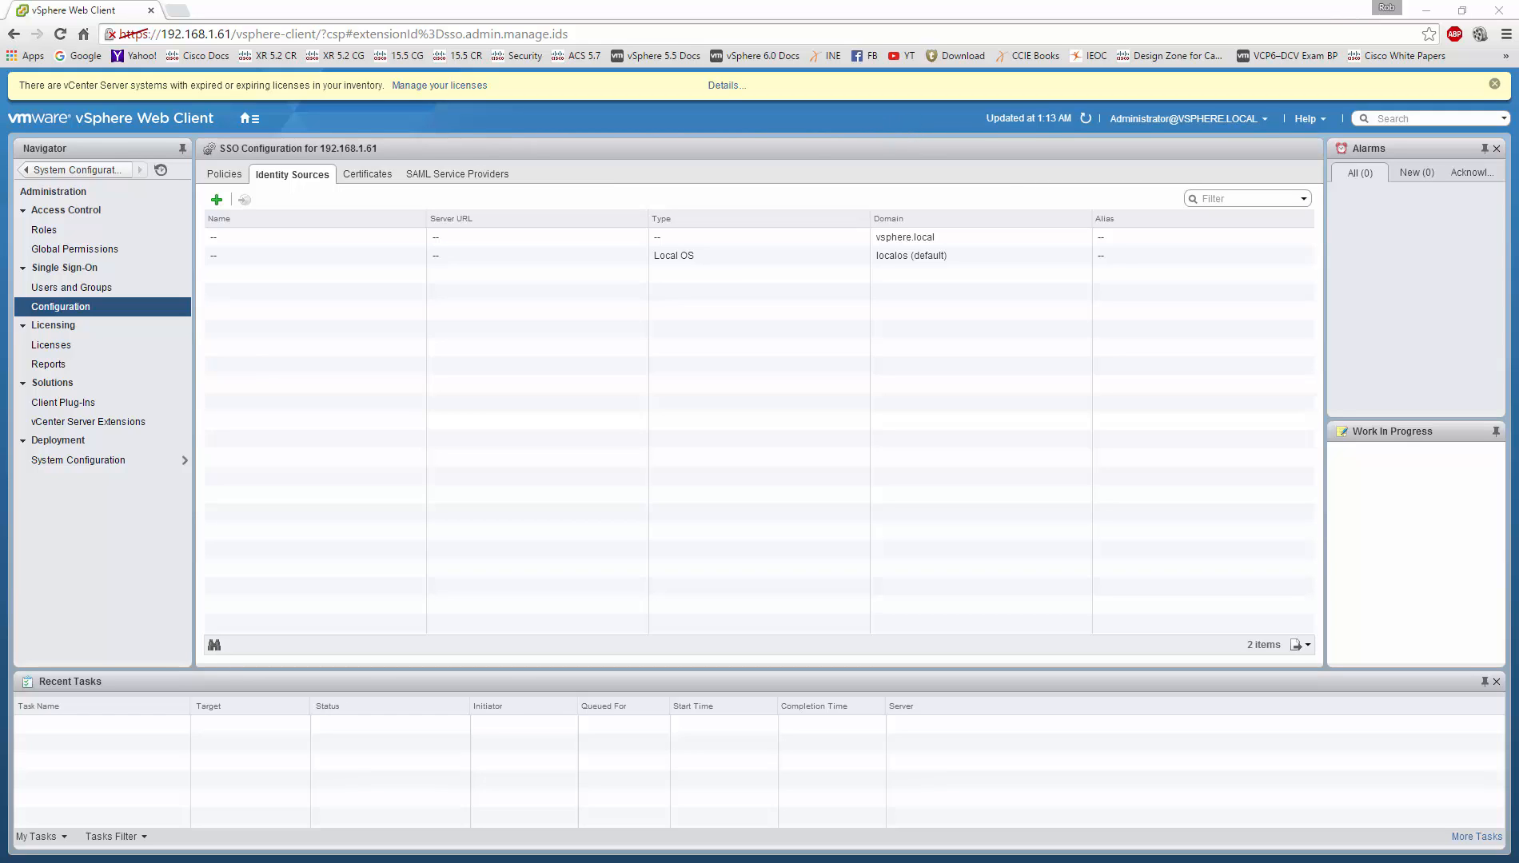
{"action": "left_click_drag", "start_coordinate": [12, 446], "coordinate": [832, 1]}
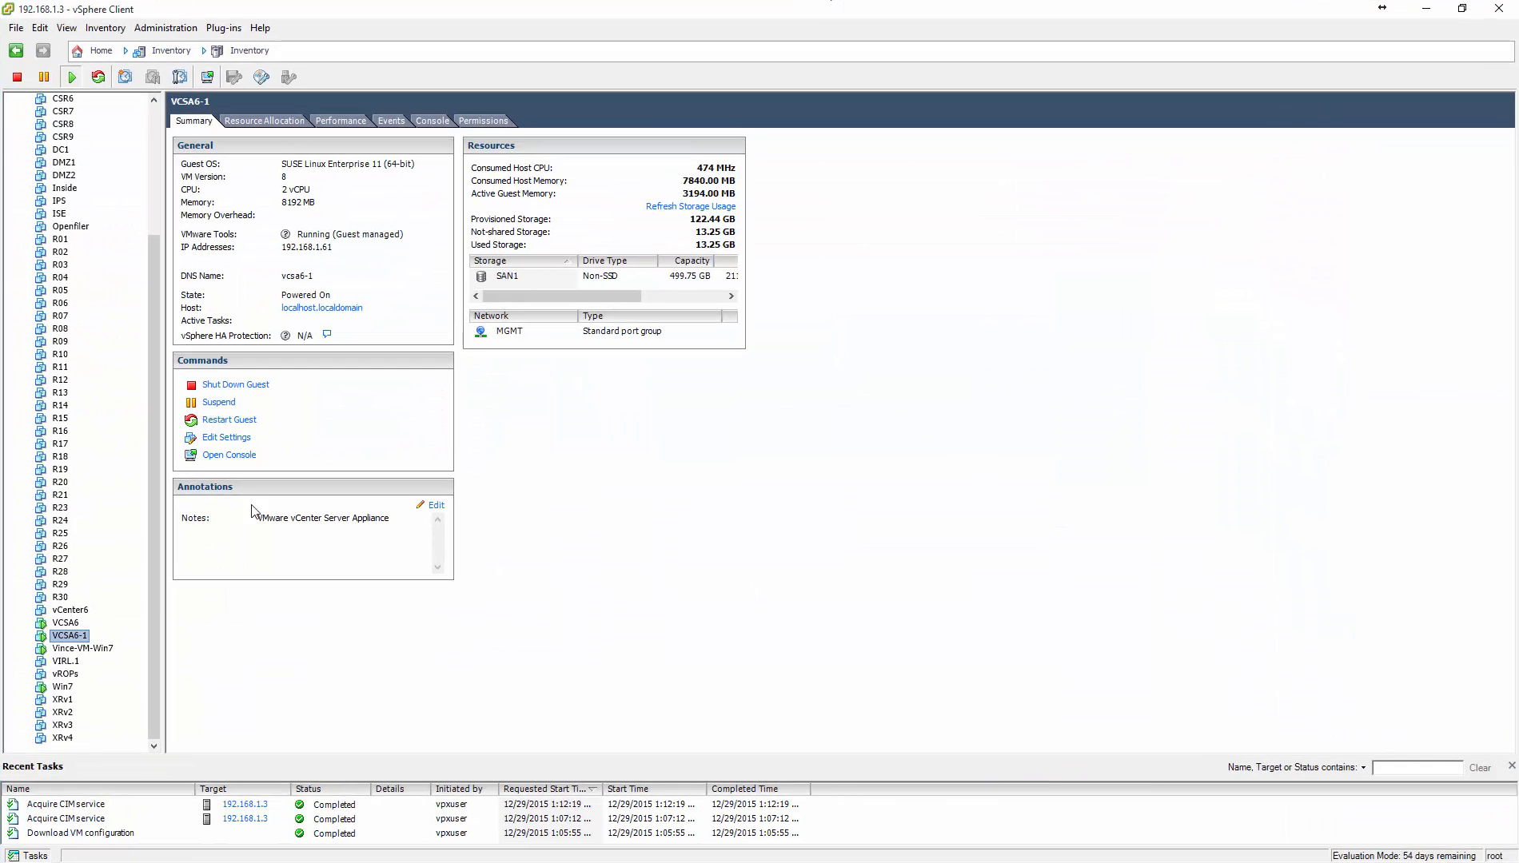
Step: Restart the guest OS of VCSA6-1 and confirm the reboot
{"action": "right_click", "coordinate": [78, 636]}
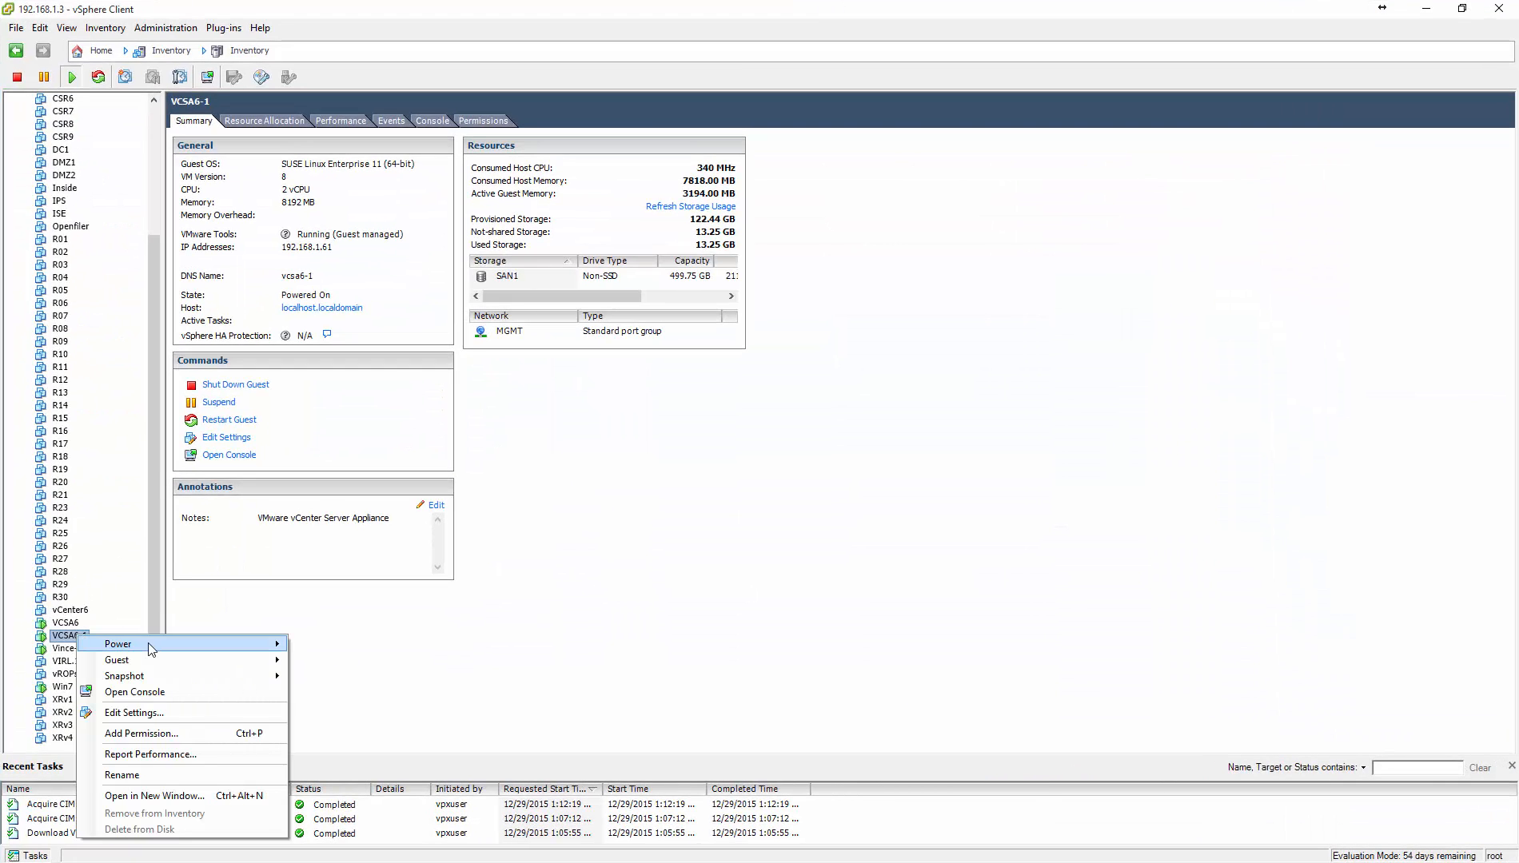
{"action": "mouse_move", "coordinate": [167, 649]}
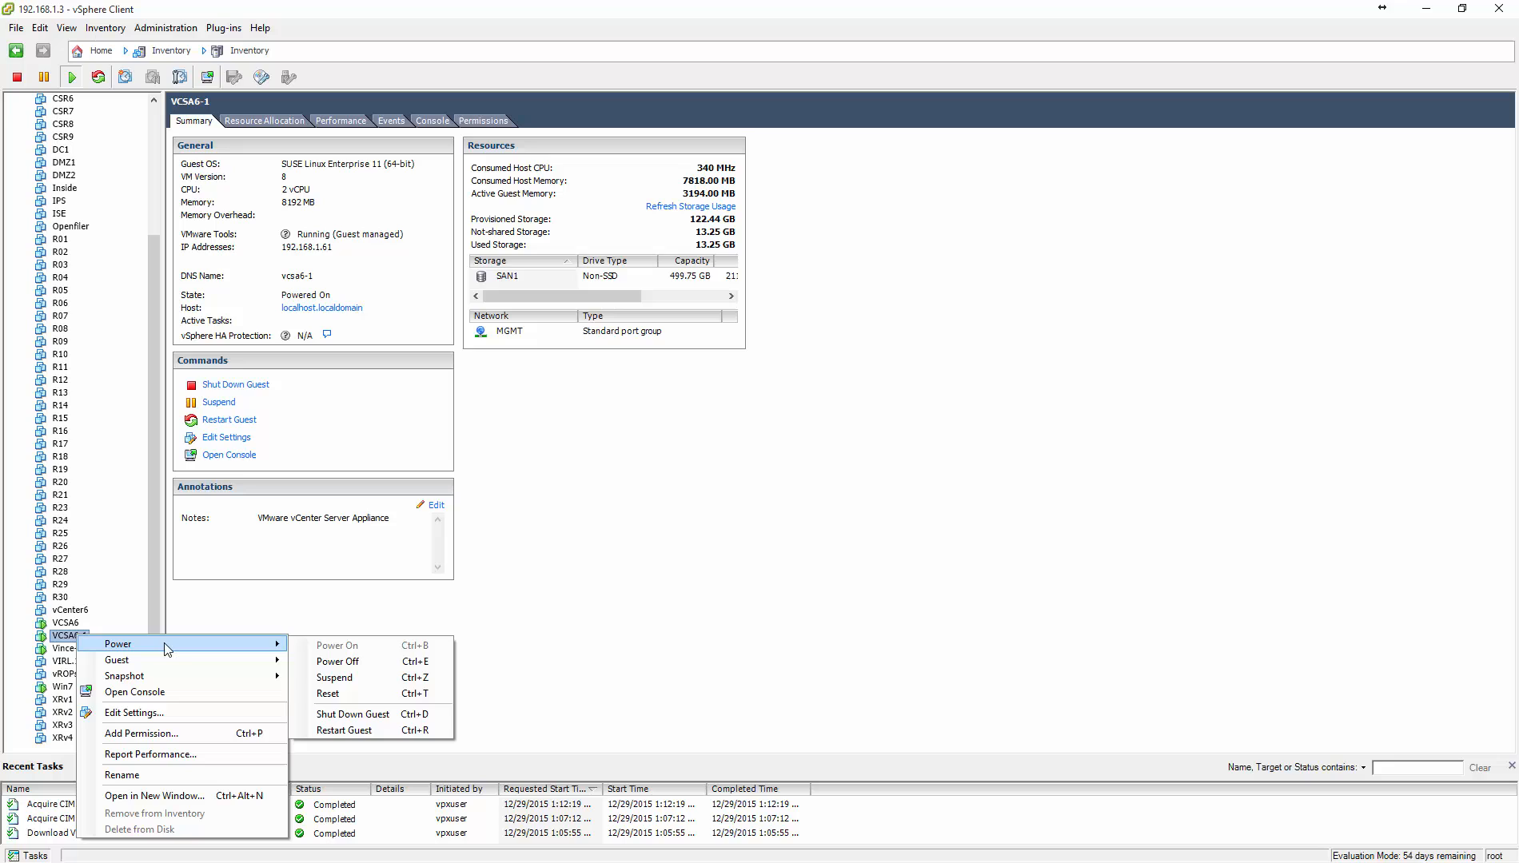
{"action": "left_click", "coordinate": [344, 730]}
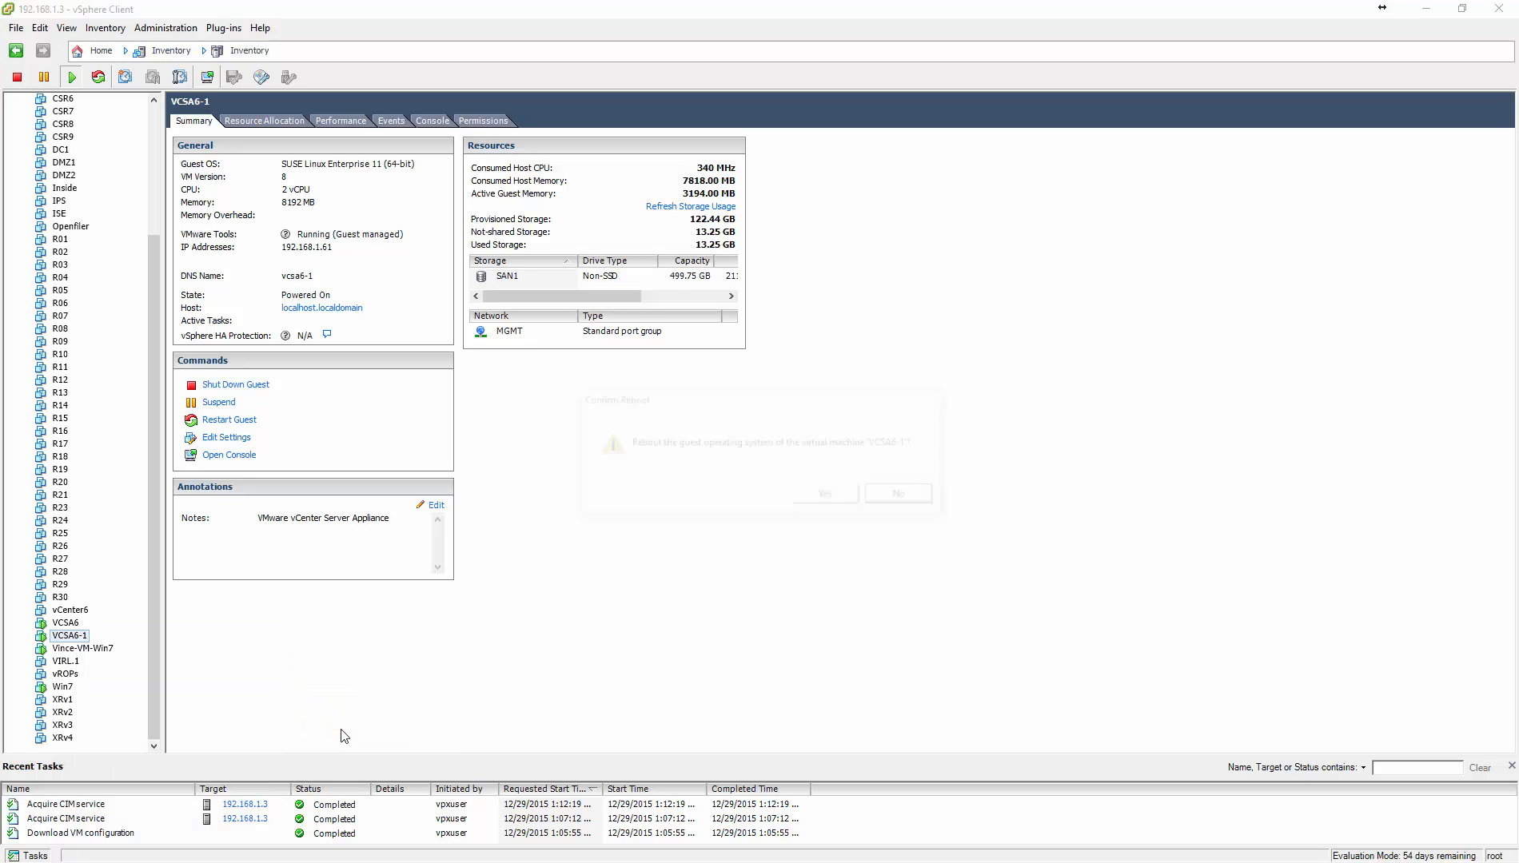
{"action": "left_click", "coordinate": [817, 502]}
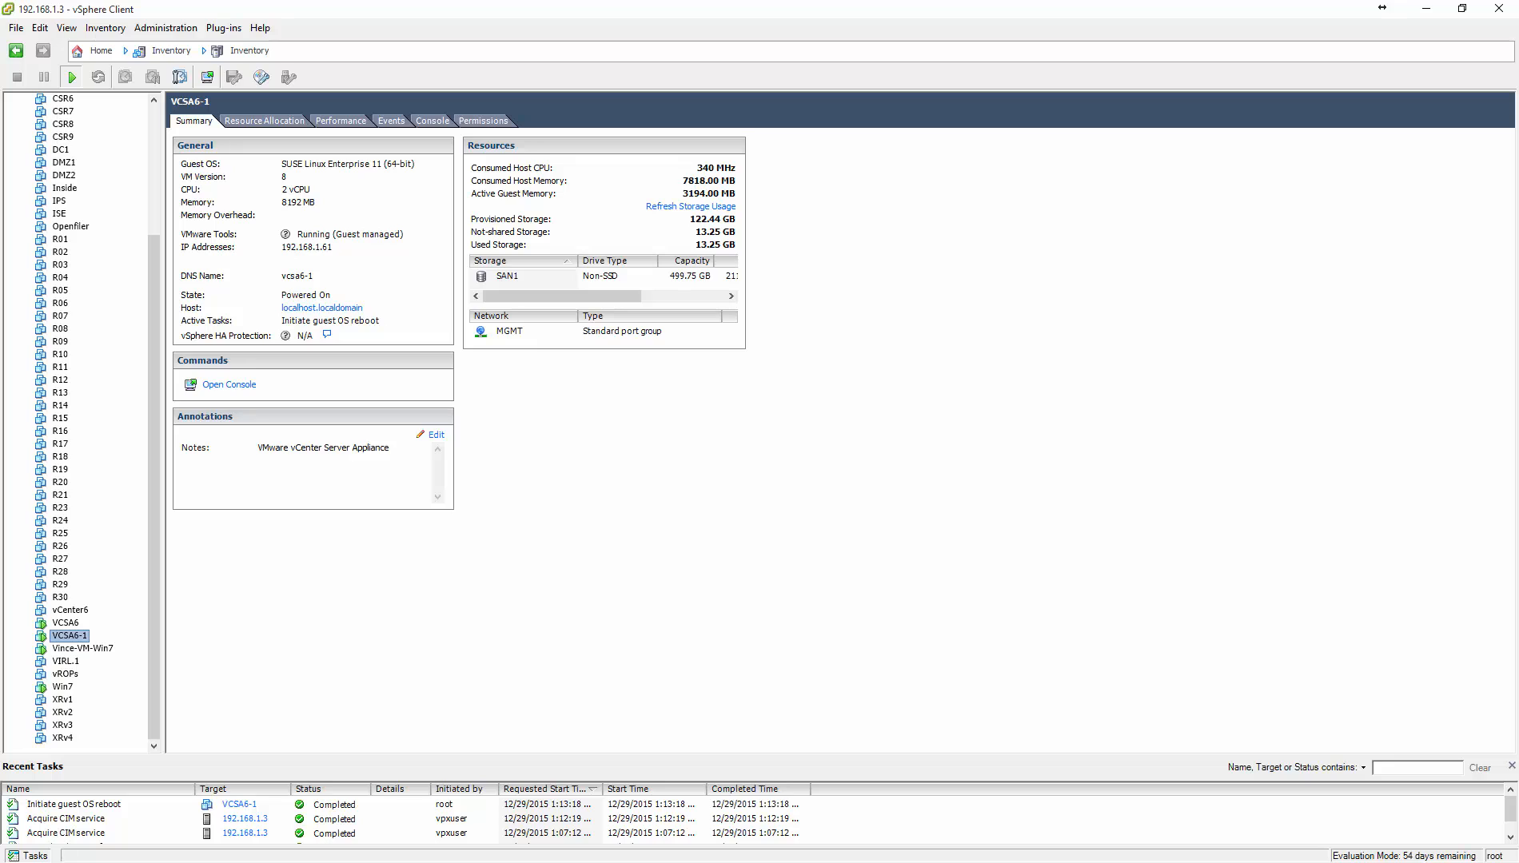
Step: Reload the vSphere Web Client page, then reopen and dismiss VCSA6-1's actions menu
{"action": "left_click", "coordinate": [1, 452]}
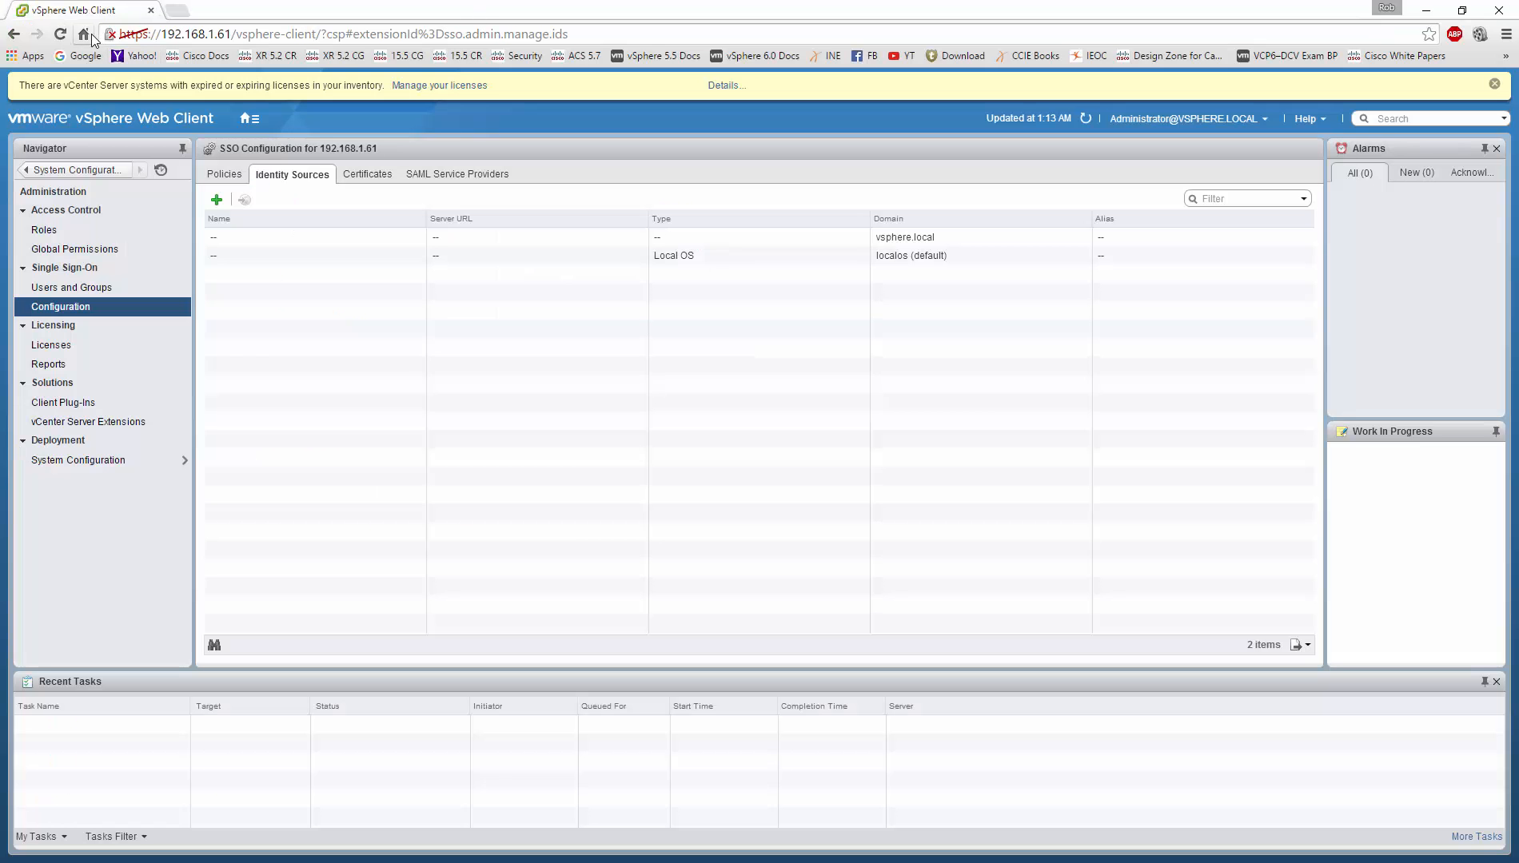
{"action": "left_click", "coordinate": [60, 33]}
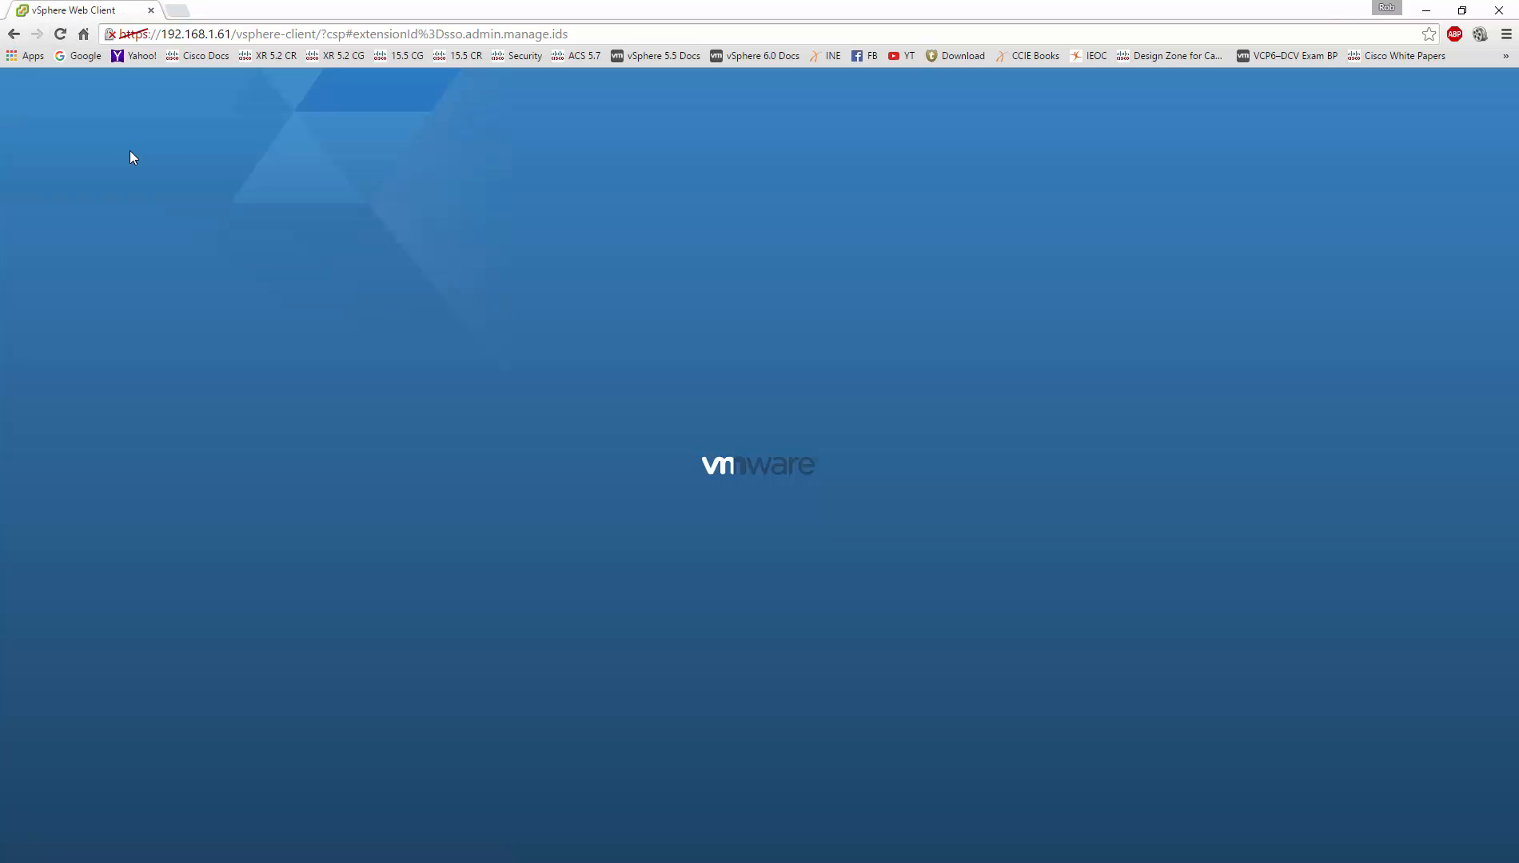
{"action": "key", "text": "alt+Tab"}
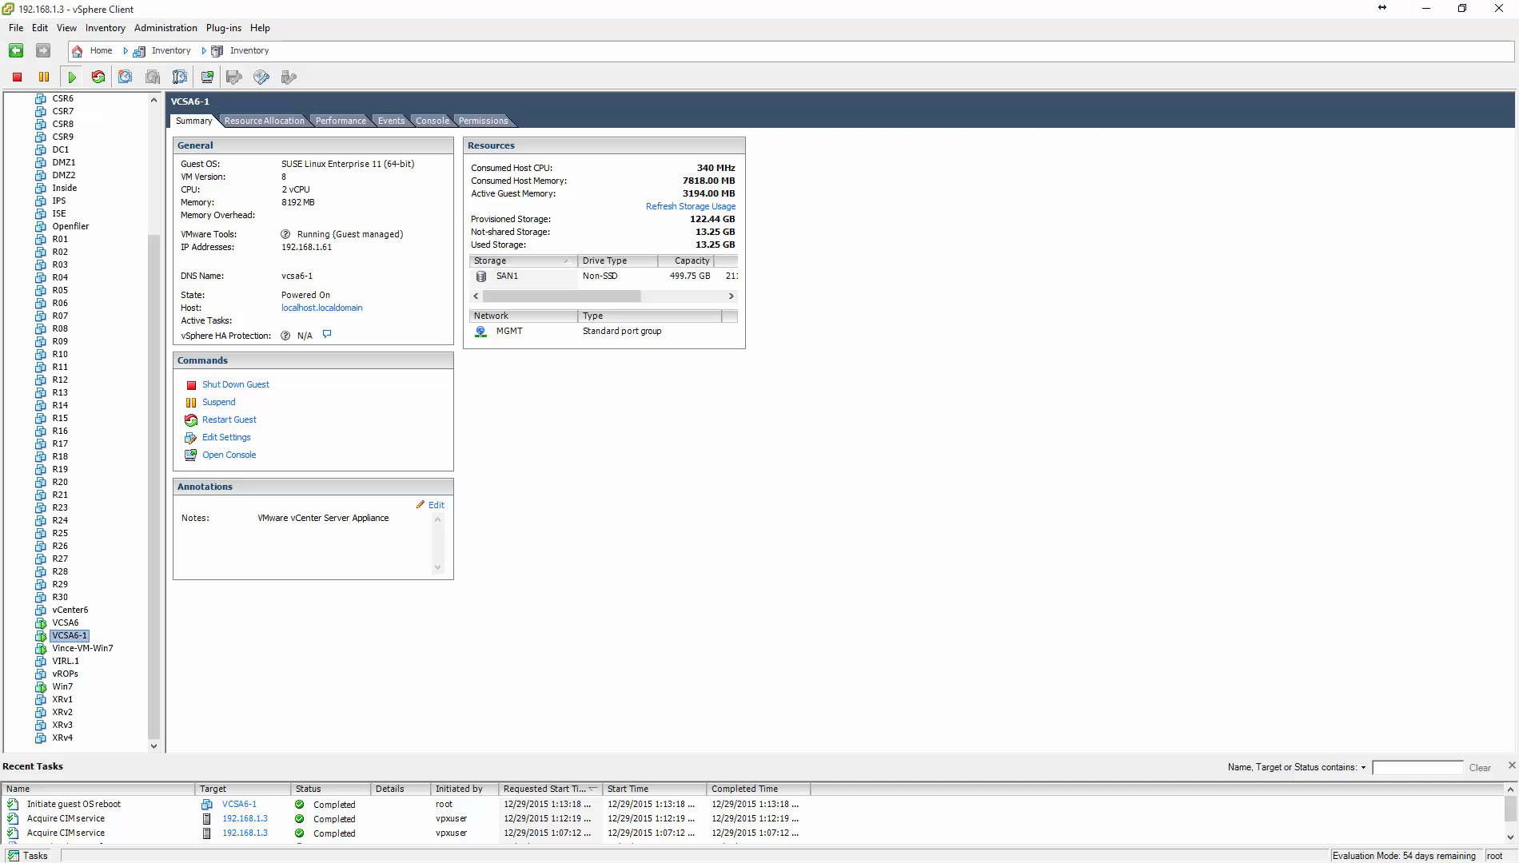
{"action": "right_click", "coordinate": [75, 639]}
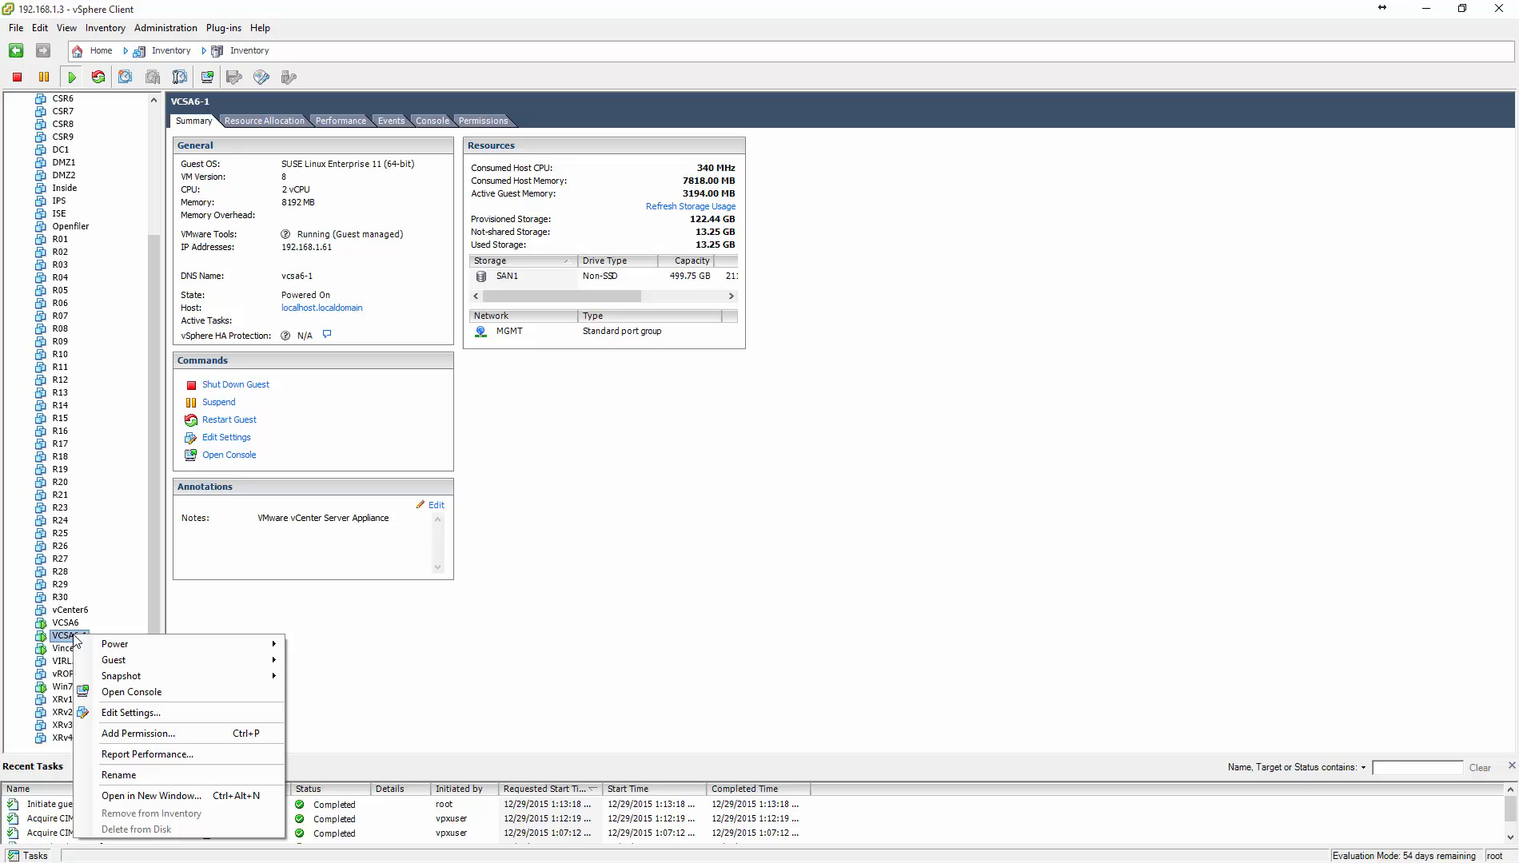
{"action": "left_click", "coordinate": [149, 694]}
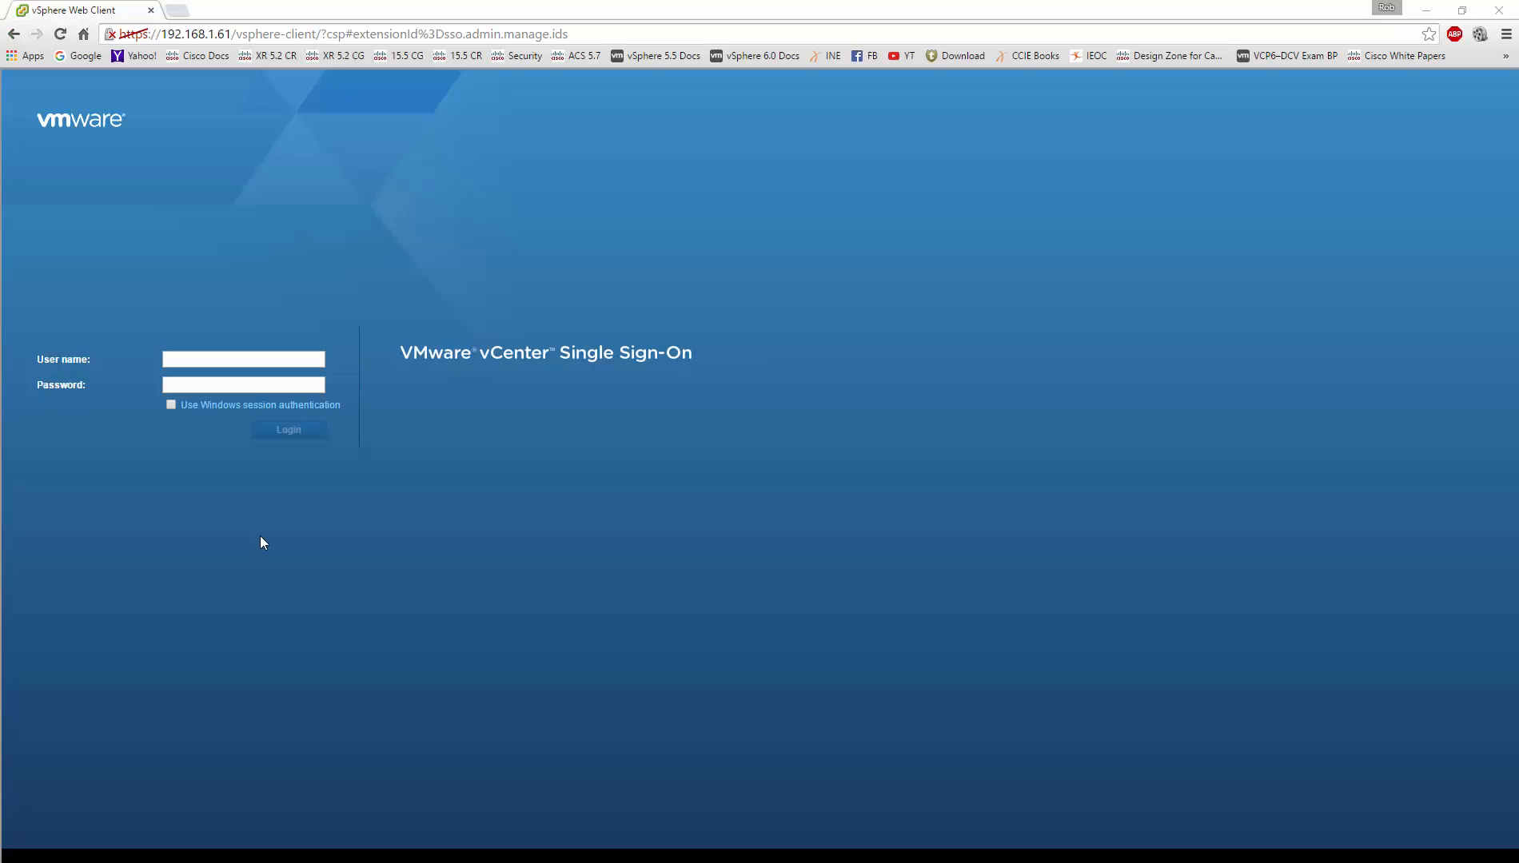
{"action": "left_click", "coordinate": [231, 357]}
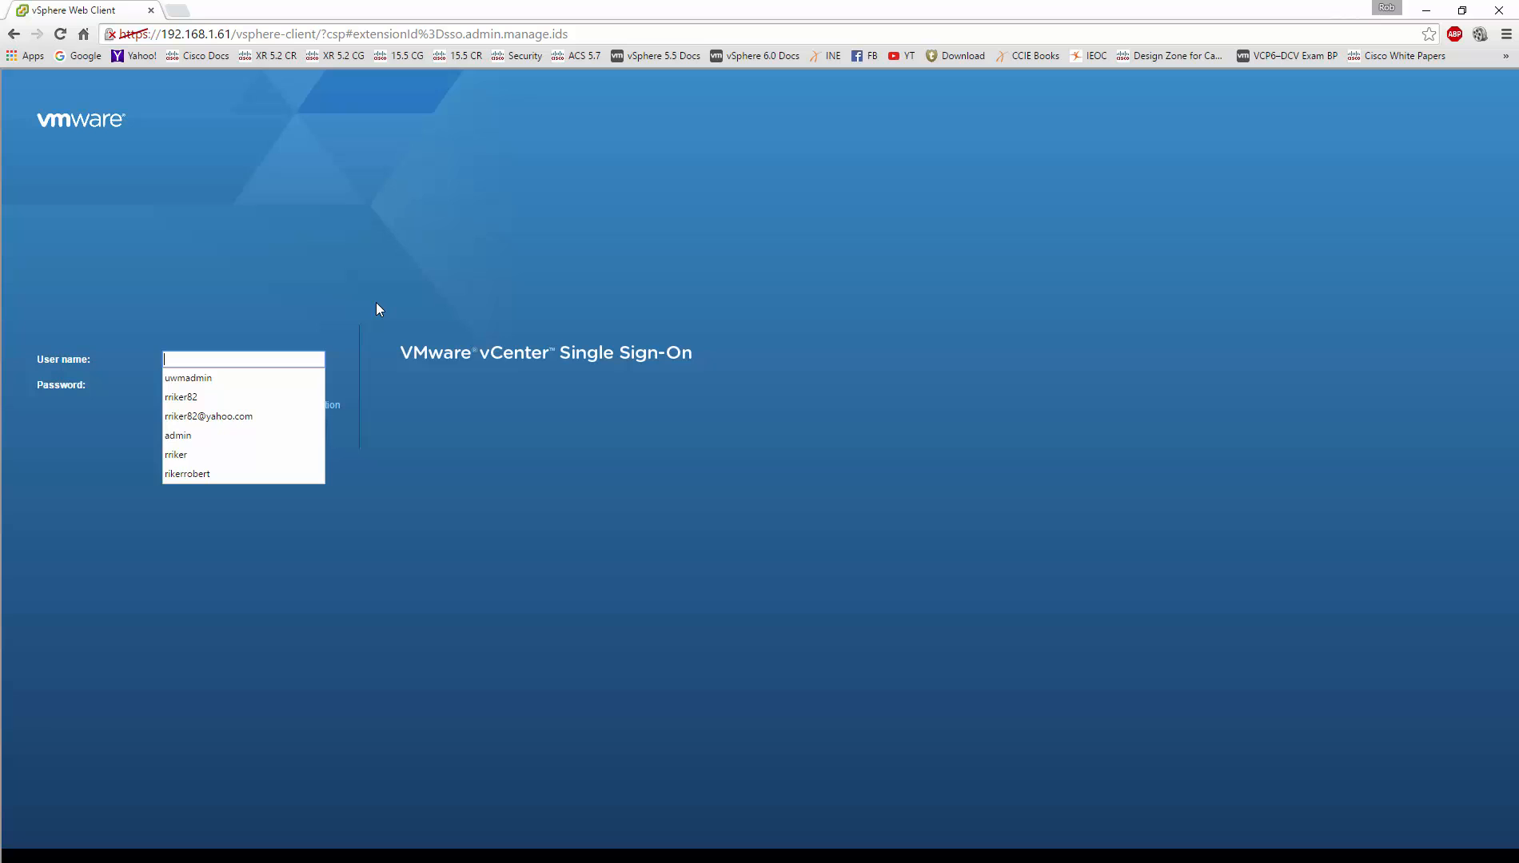
{"action": "type", "text": "ad"}
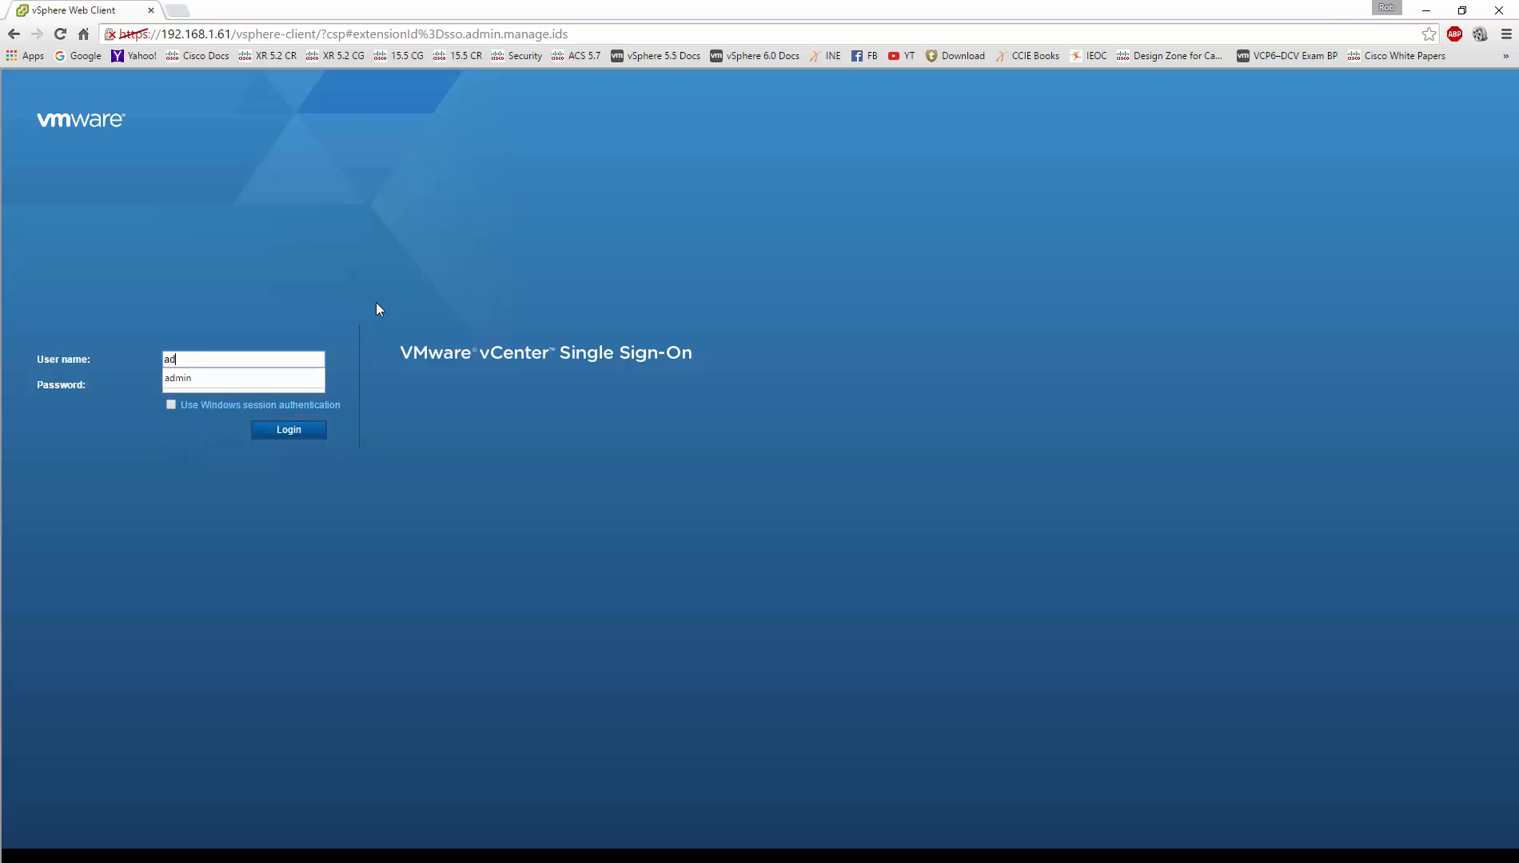
{"action": "type", "text": "ministrato"}
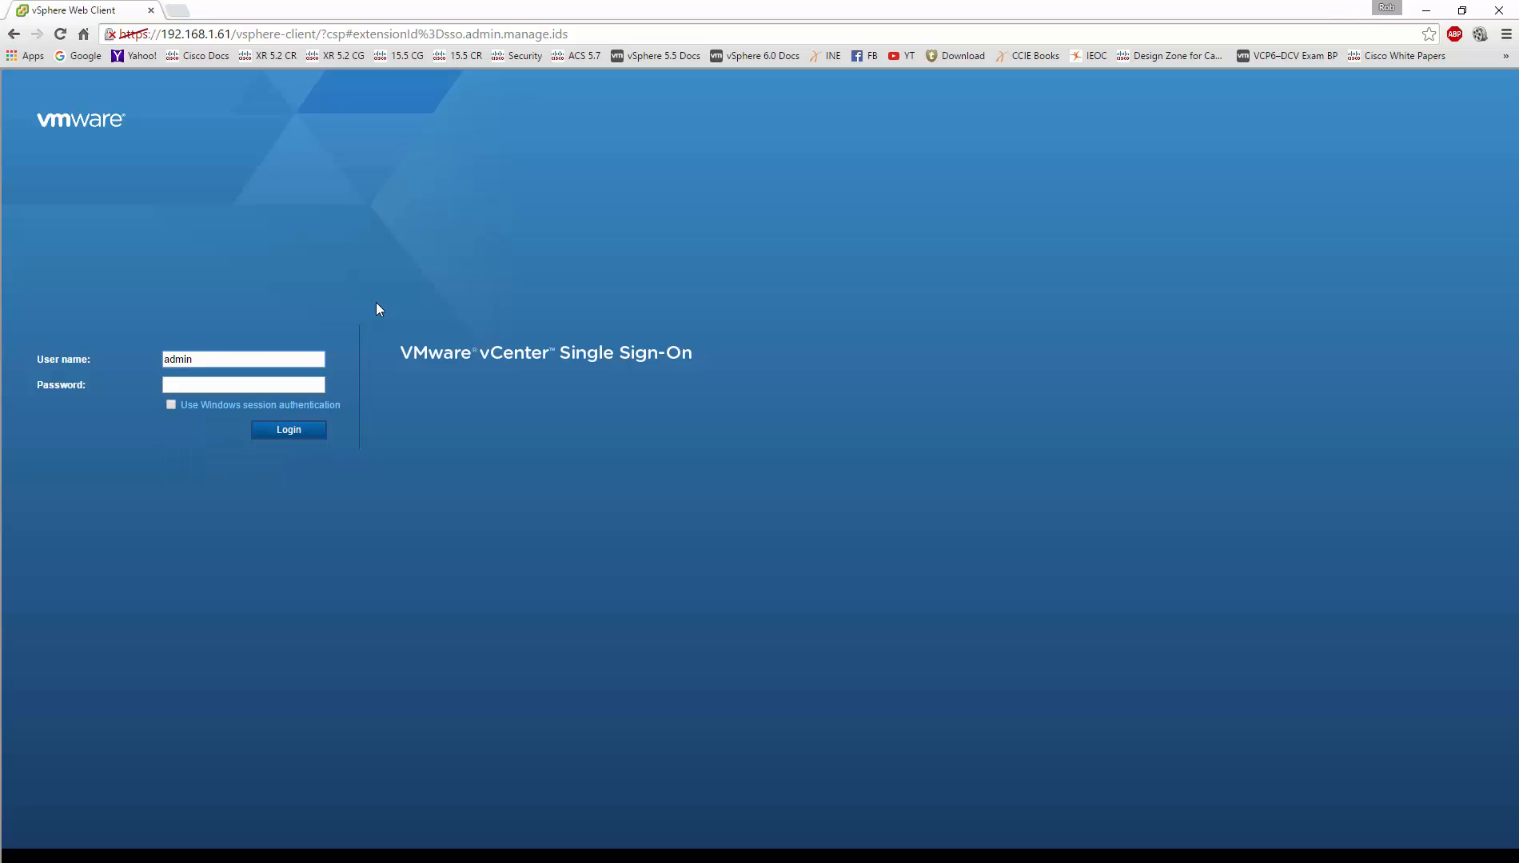
{"action": "type", "text": "r@c"}
{"action": "key", "text": "BackSpace"}
{"action": "type", "text": "vsphere.local"}
{"action": "key", "text": "Tab"}
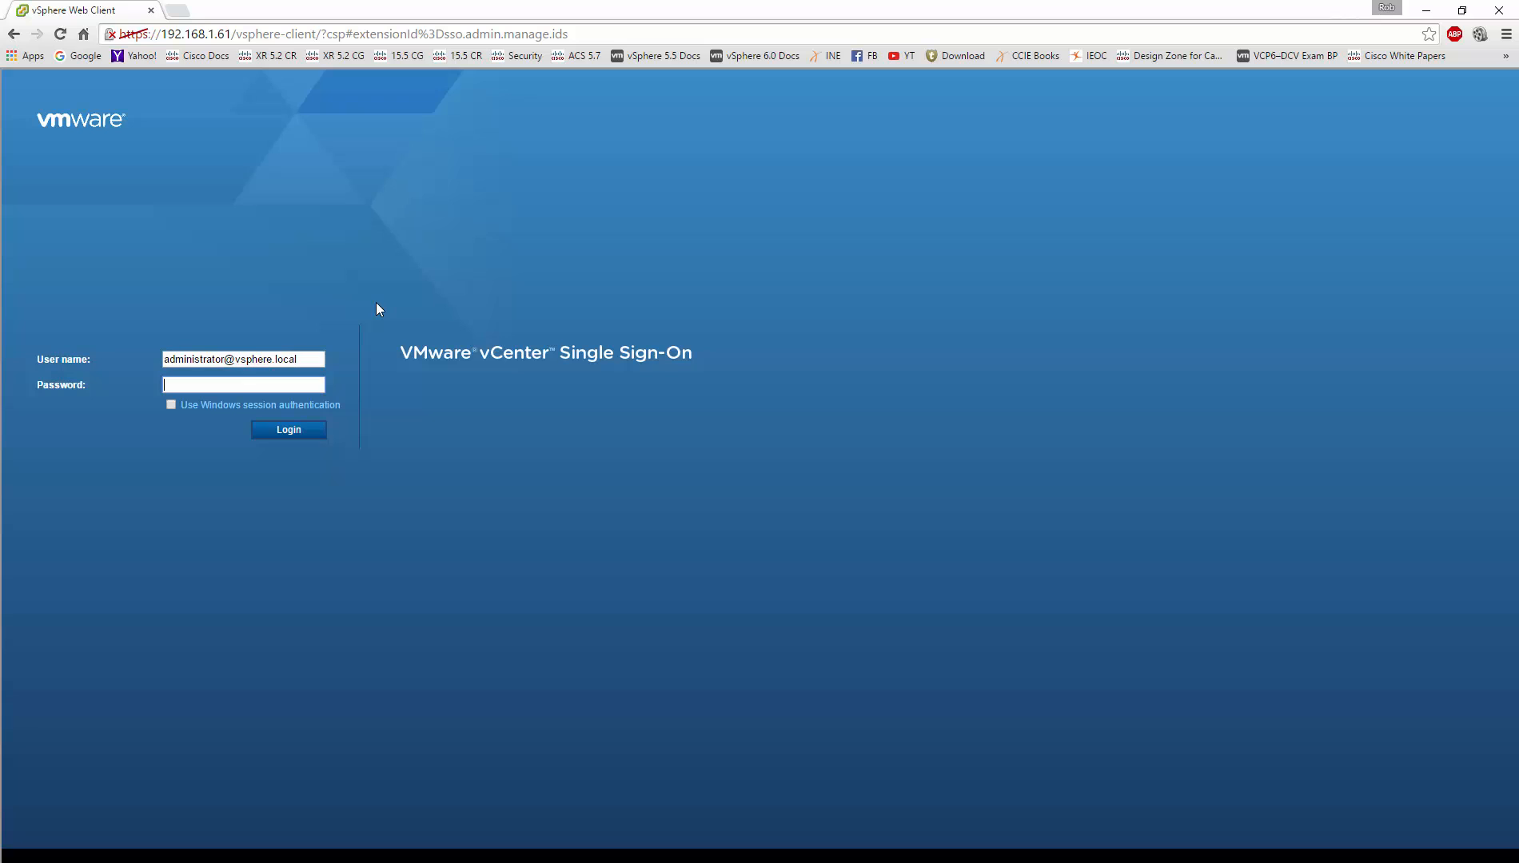
{"action": "type", "text": "********"}
{"action": "key", "text": "Return"}
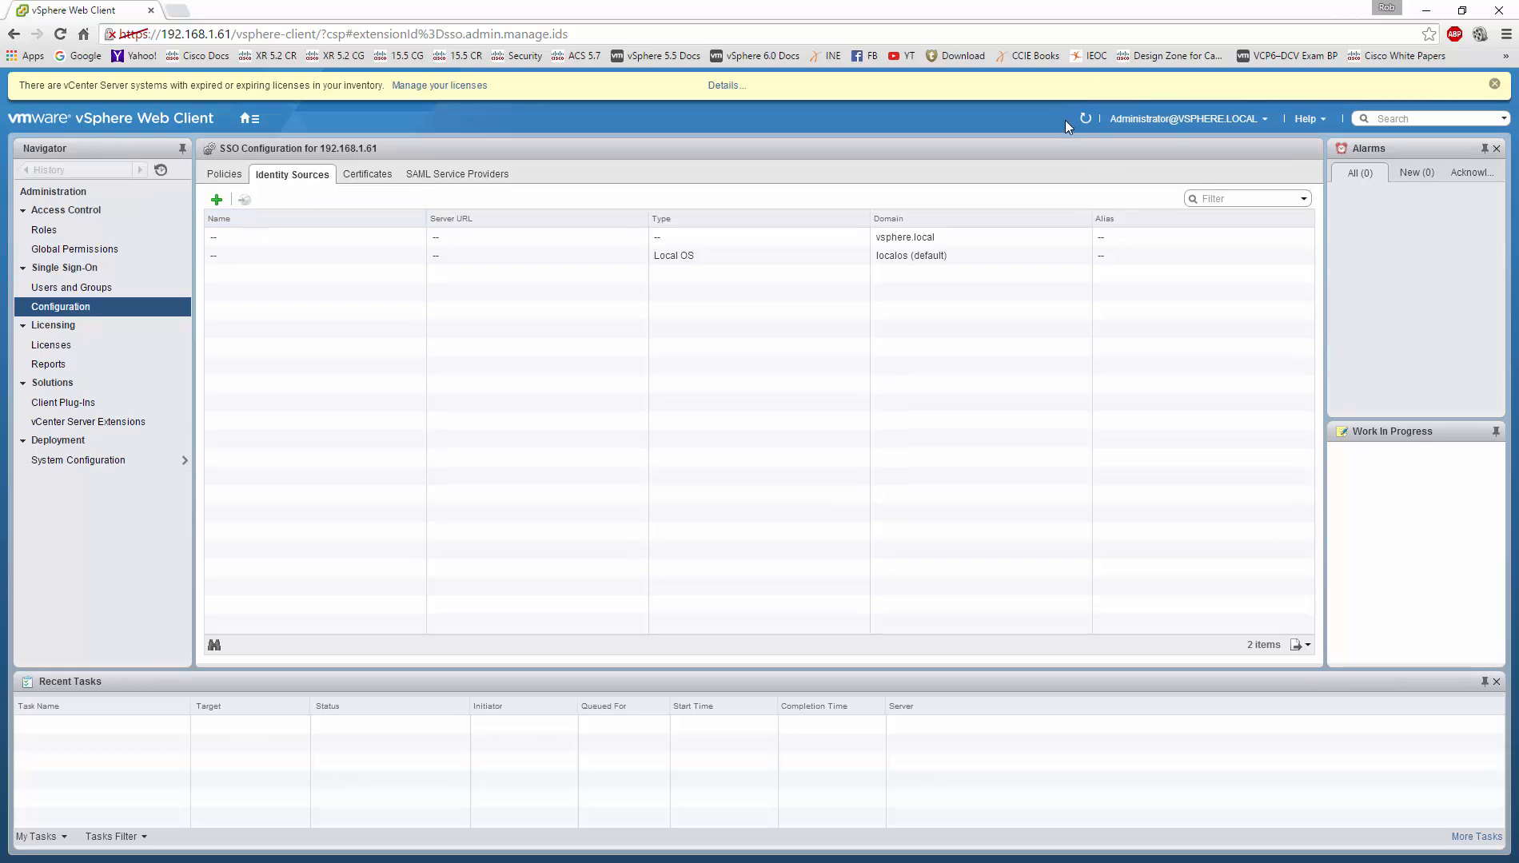
Step: Add COMPANY.COM as an Active Directory (Integrated Windows Authentication) identity source using the machine account
{"action": "left_click", "coordinate": [216, 200]}
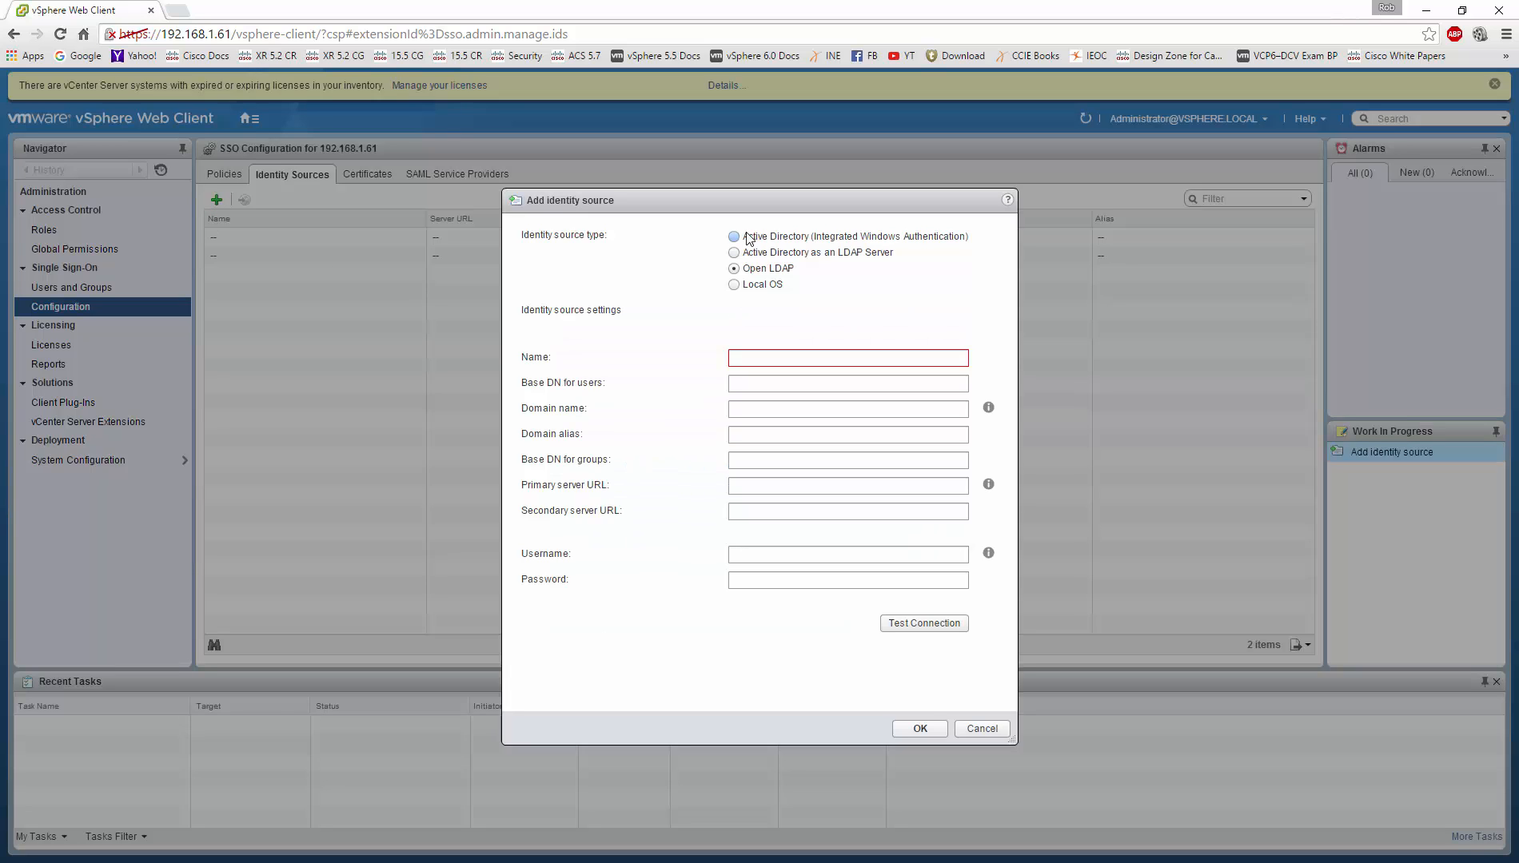
{"action": "left_click", "coordinate": [734, 237]}
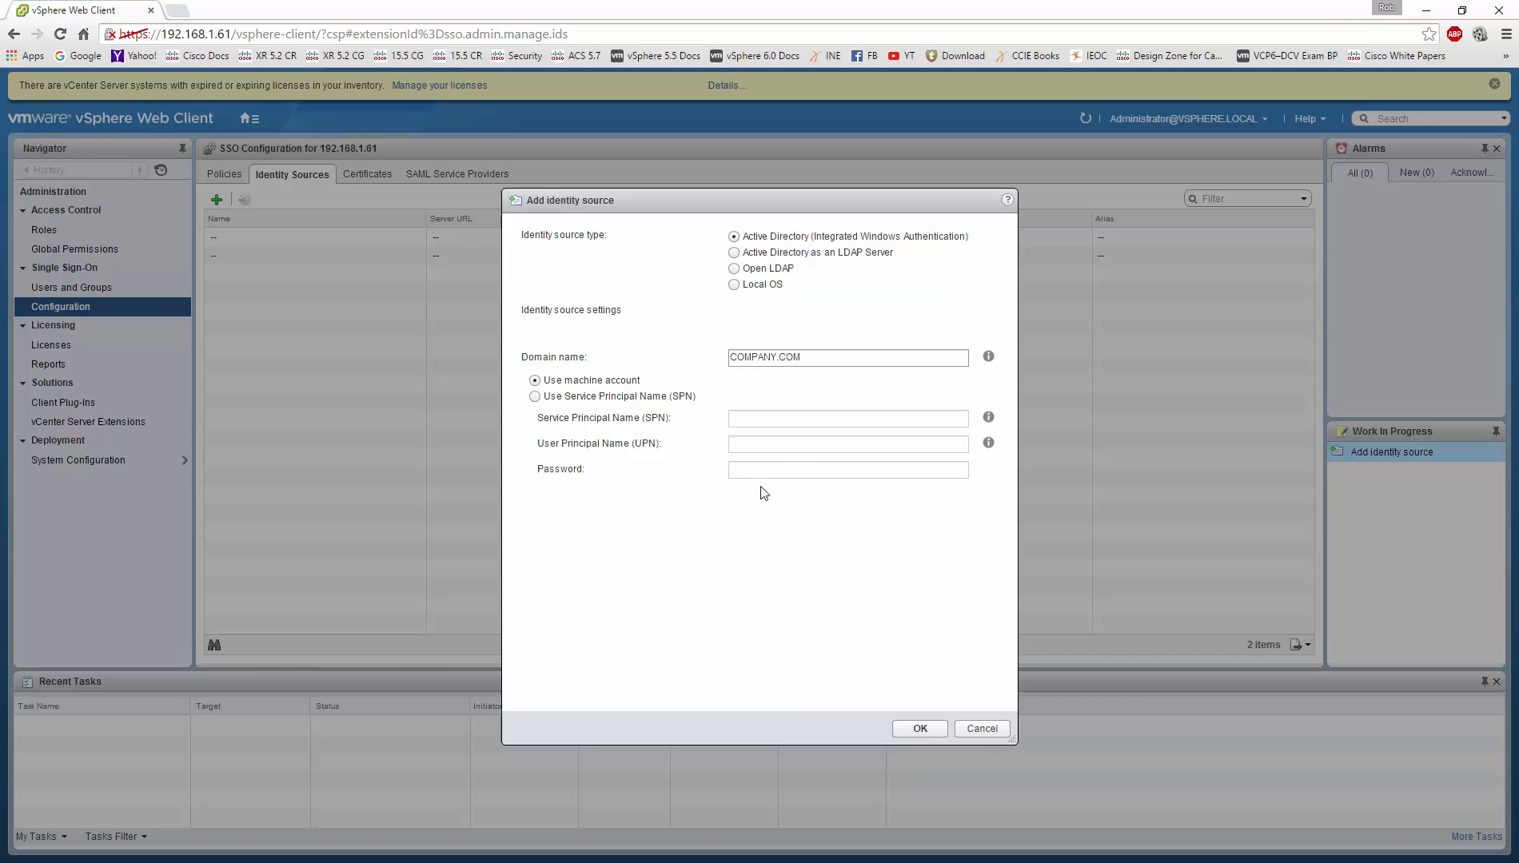
{"action": "left_click", "coordinate": [920, 728]}
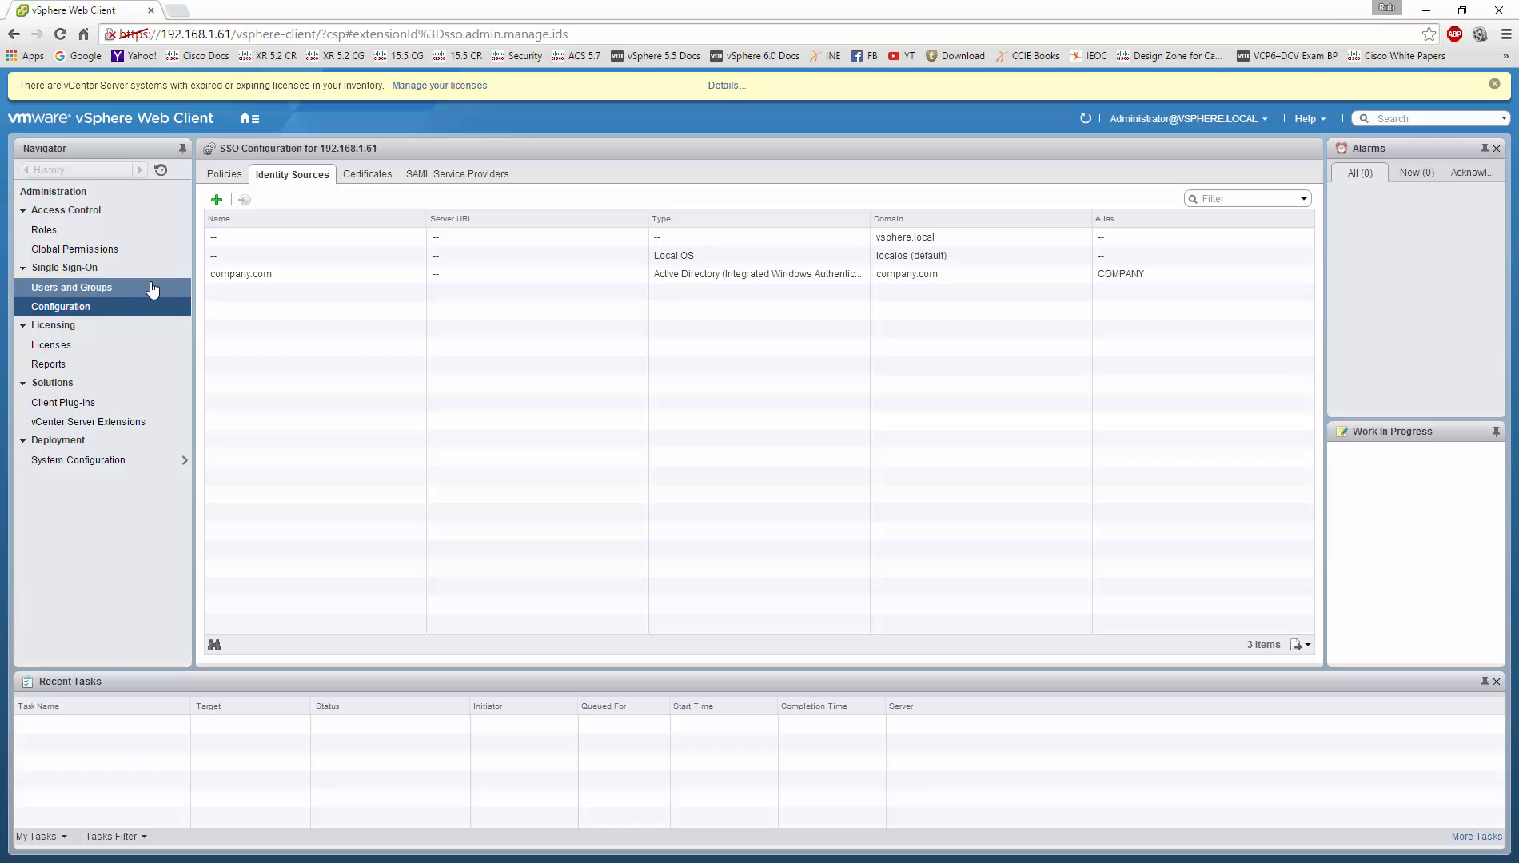
Step: Open the vsphere.local Administrators group under Single Sign-On Users and Groups
{"action": "left_click", "coordinate": [104, 288]}
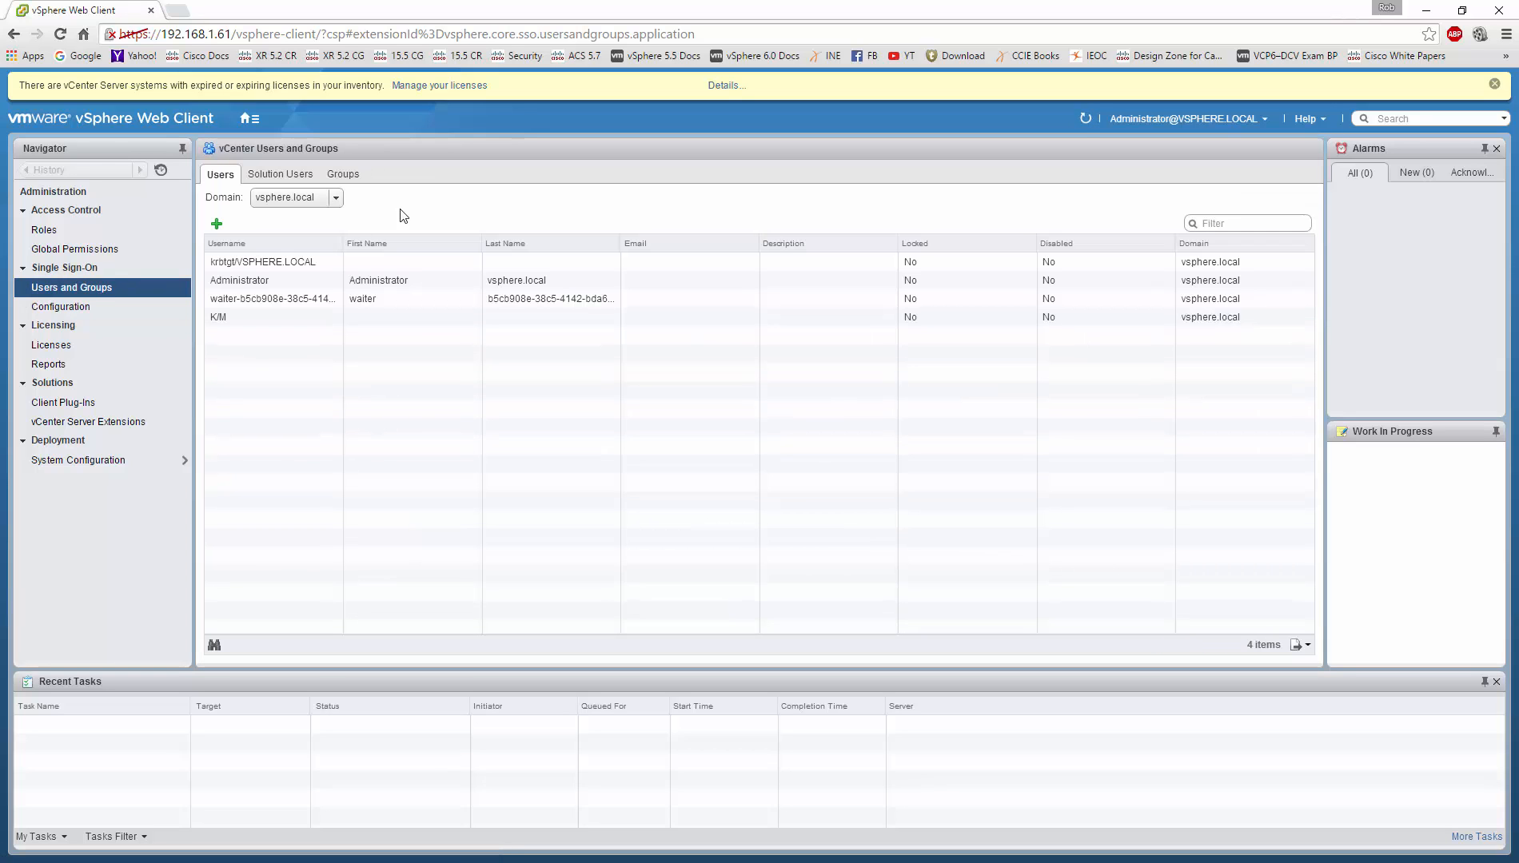
{"action": "left_click", "coordinate": [352, 175]}
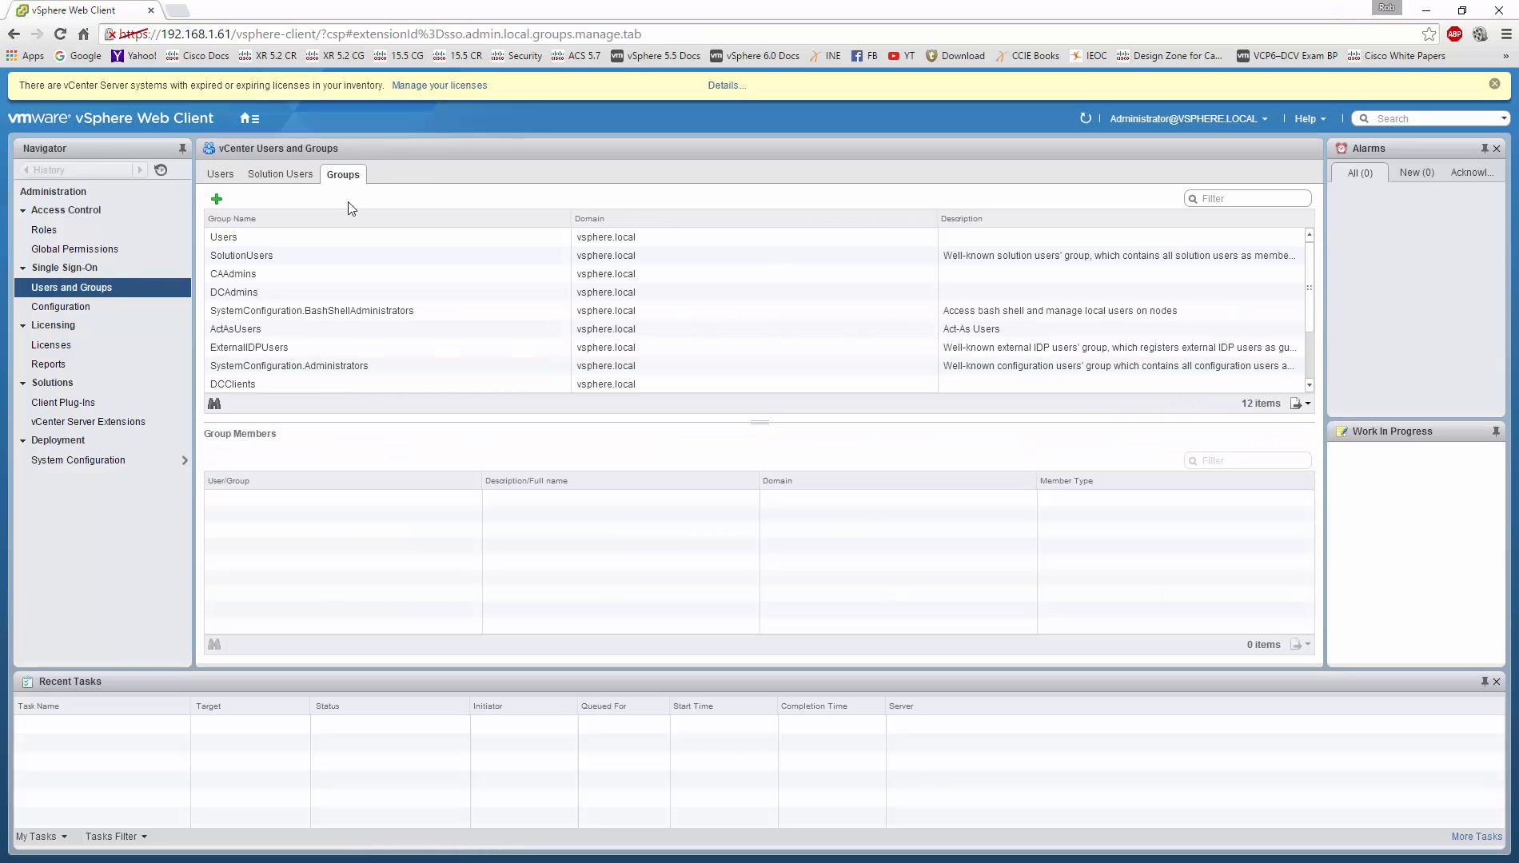
{"action": "scroll", "coordinate": [342, 317], "scroll_direction": "down", "scroll_amount": 2}
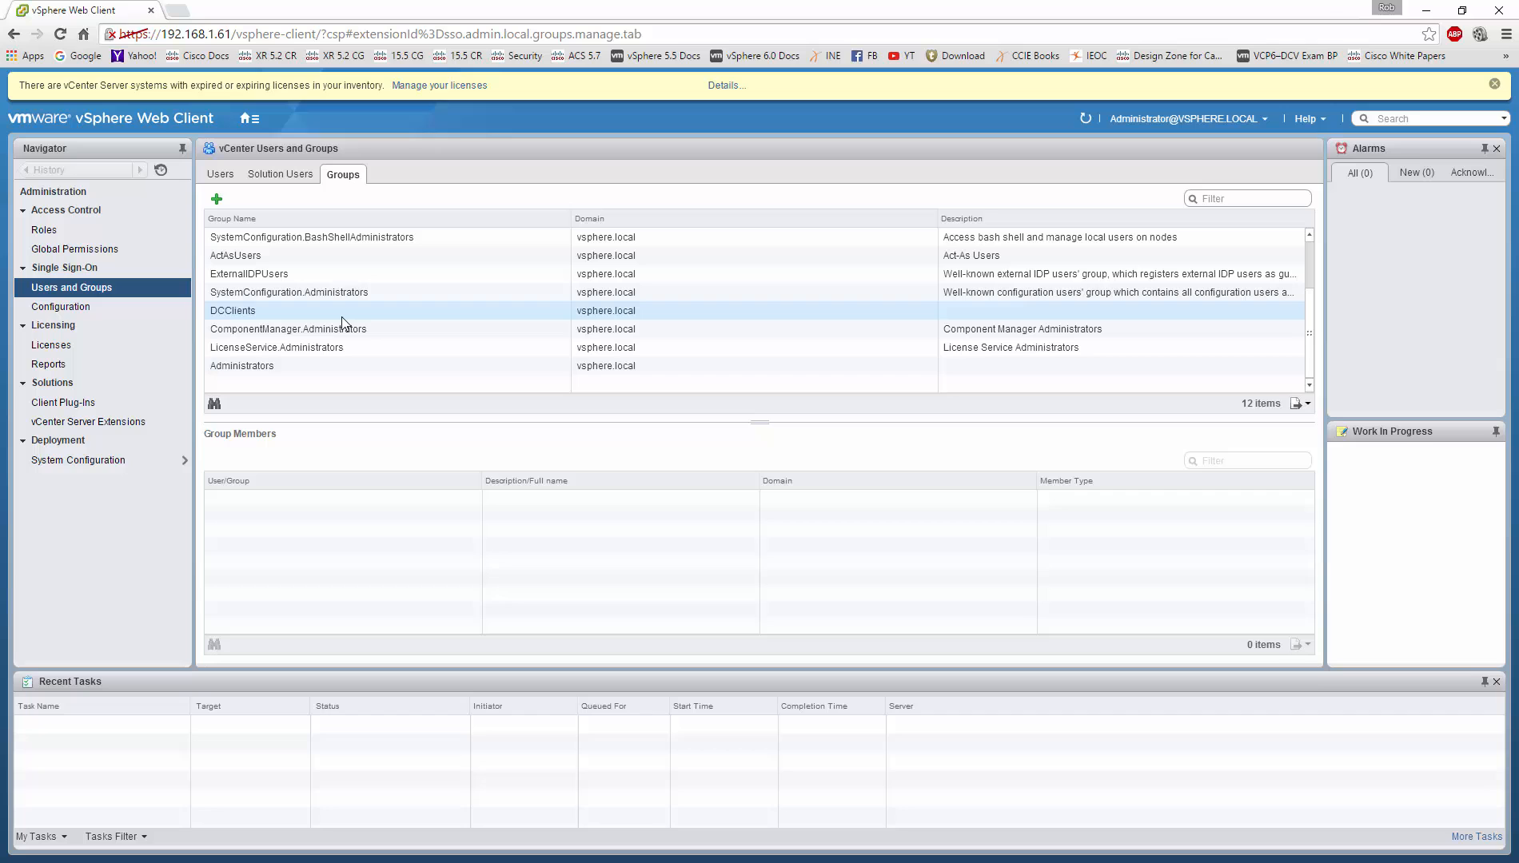
{"action": "left_click", "coordinate": [280, 369]}
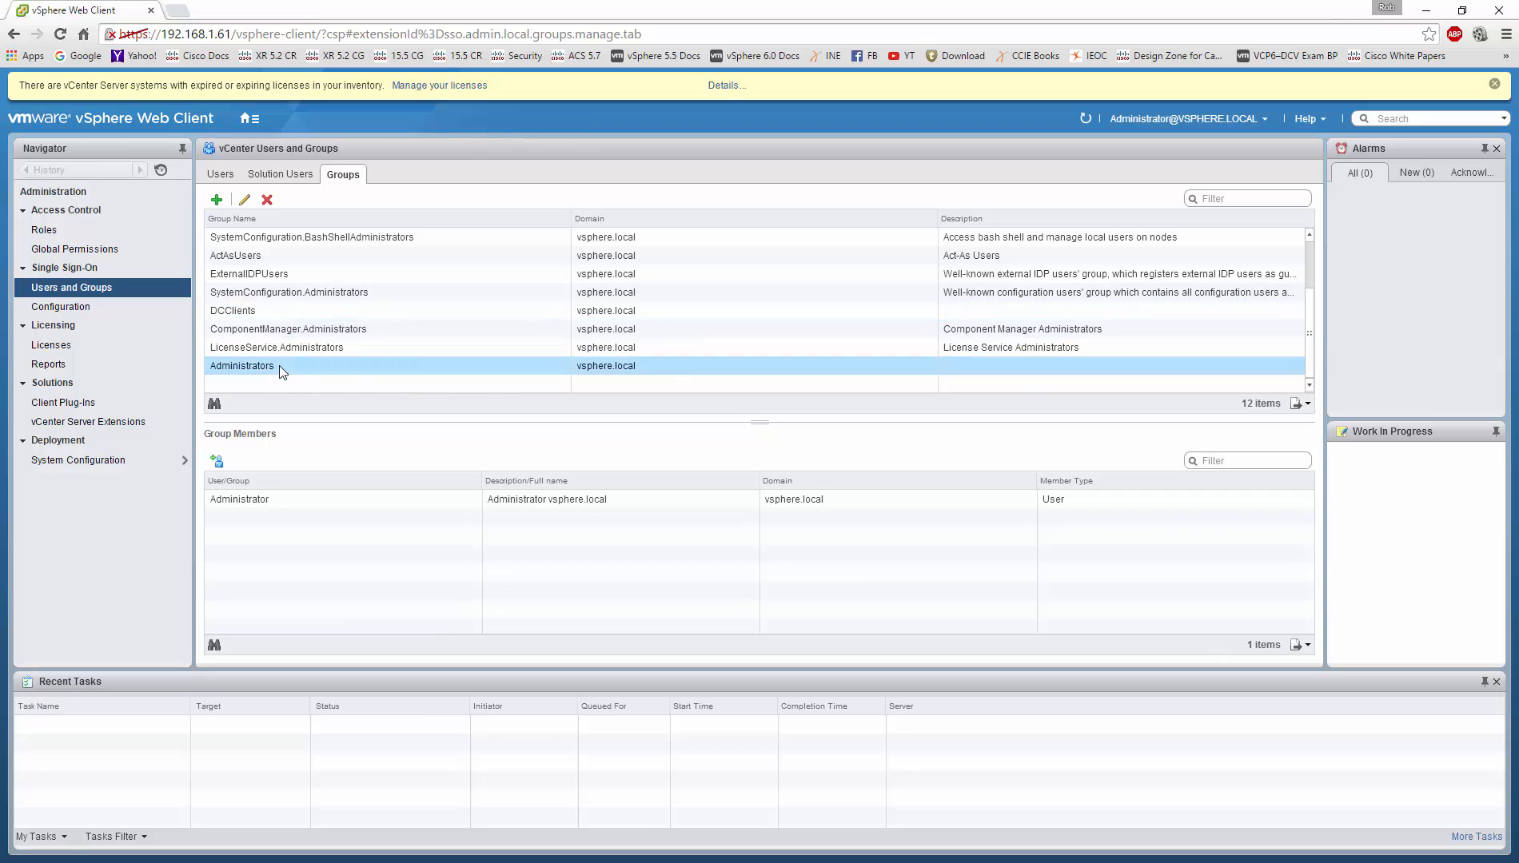
Step: Add company.com's Domain Admins group as a member after checking the name
{"action": "left_click", "coordinate": [216, 461]}
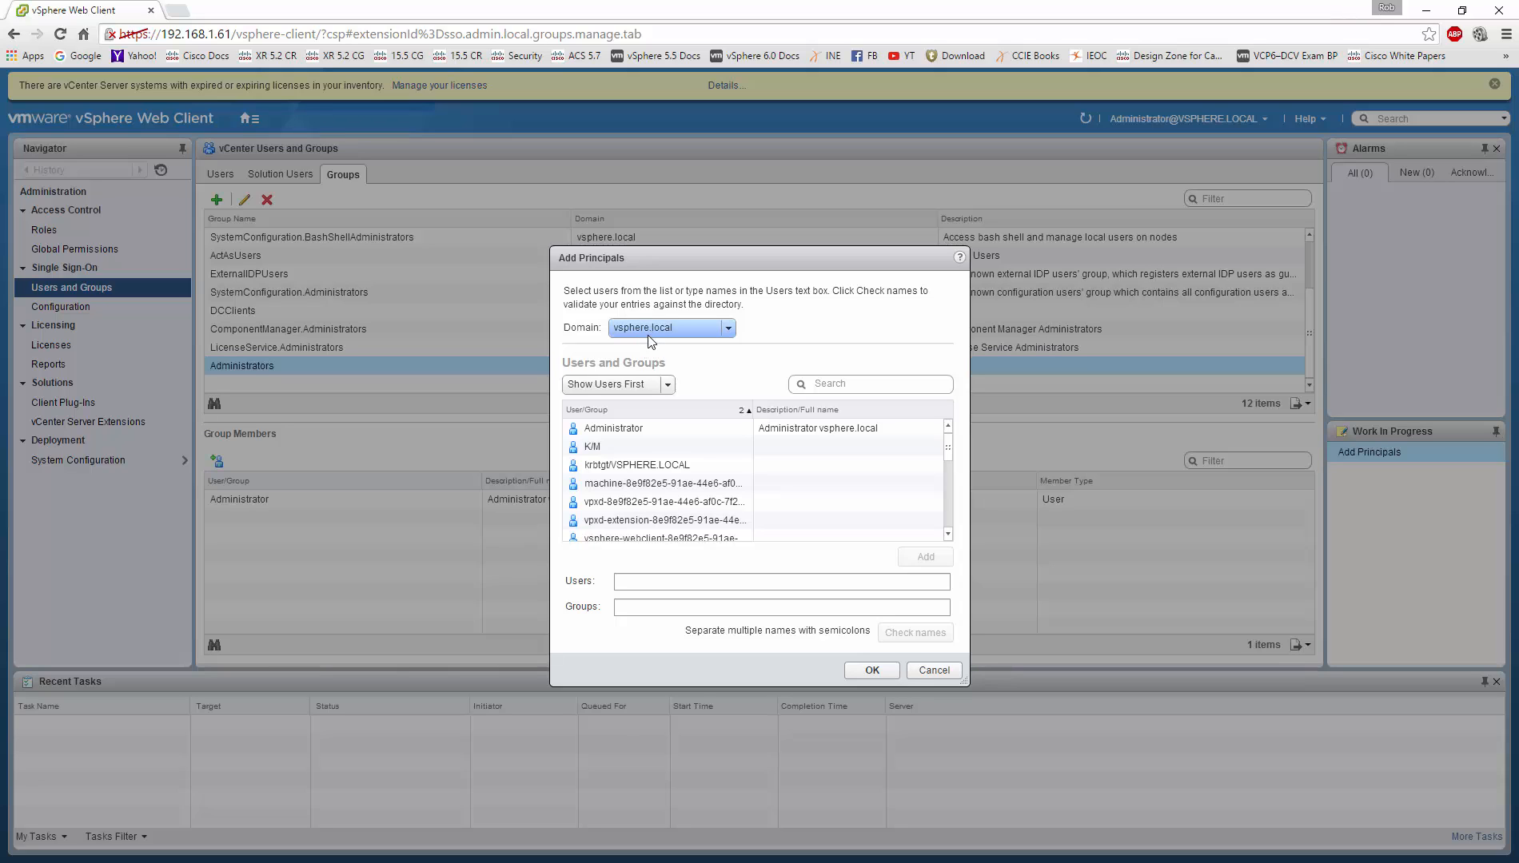
{"action": "left_click", "coordinate": [650, 330]}
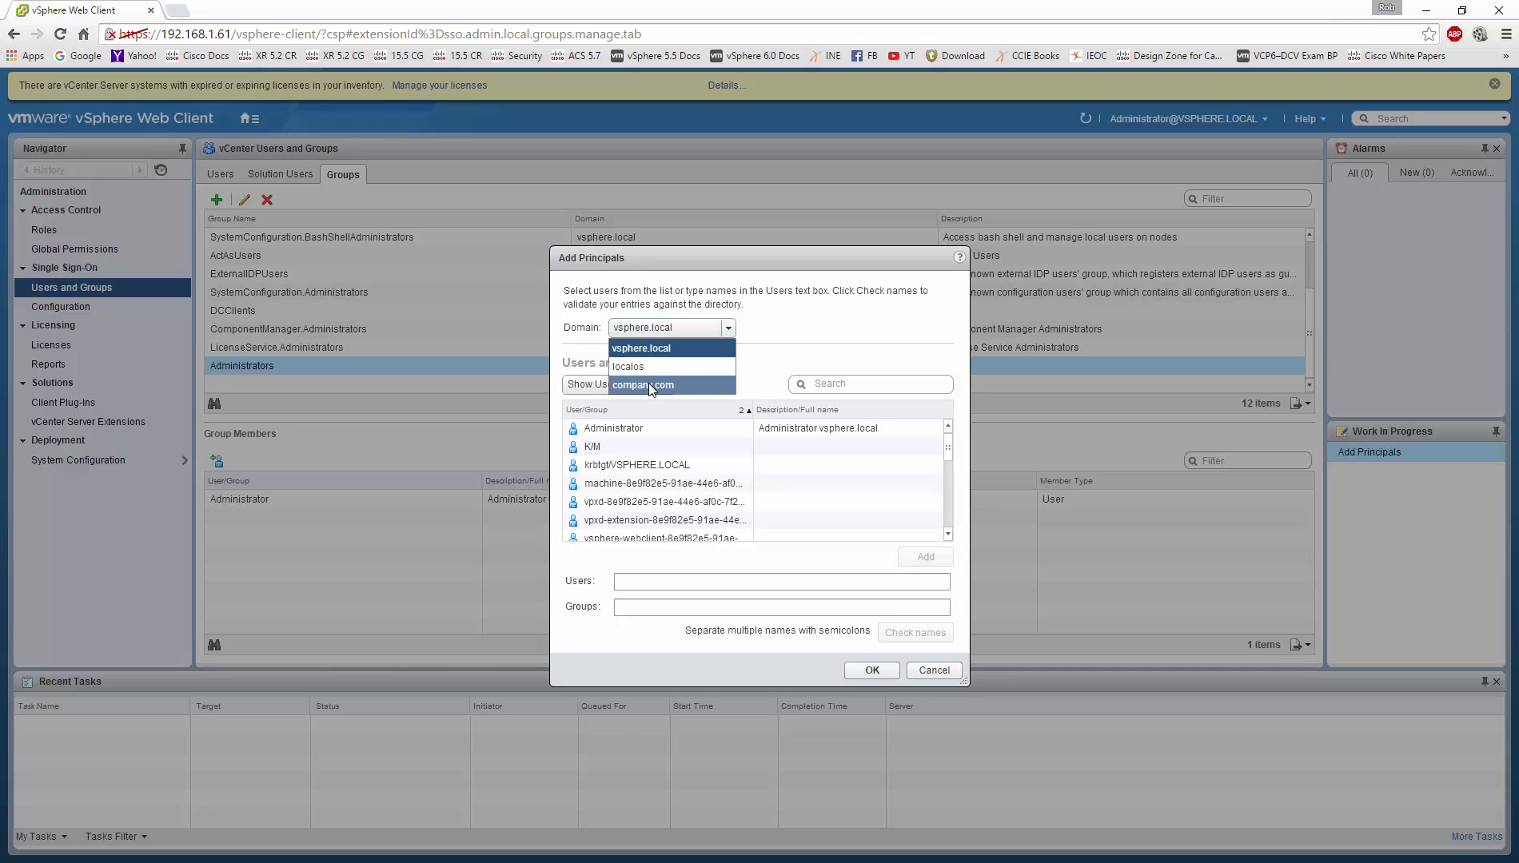
{"action": "left_click", "coordinate": [647, 384]}
{"action": "scroll", "coordinate": [700, 464], "scroll_direction": "down", "scroll_amount": 8}
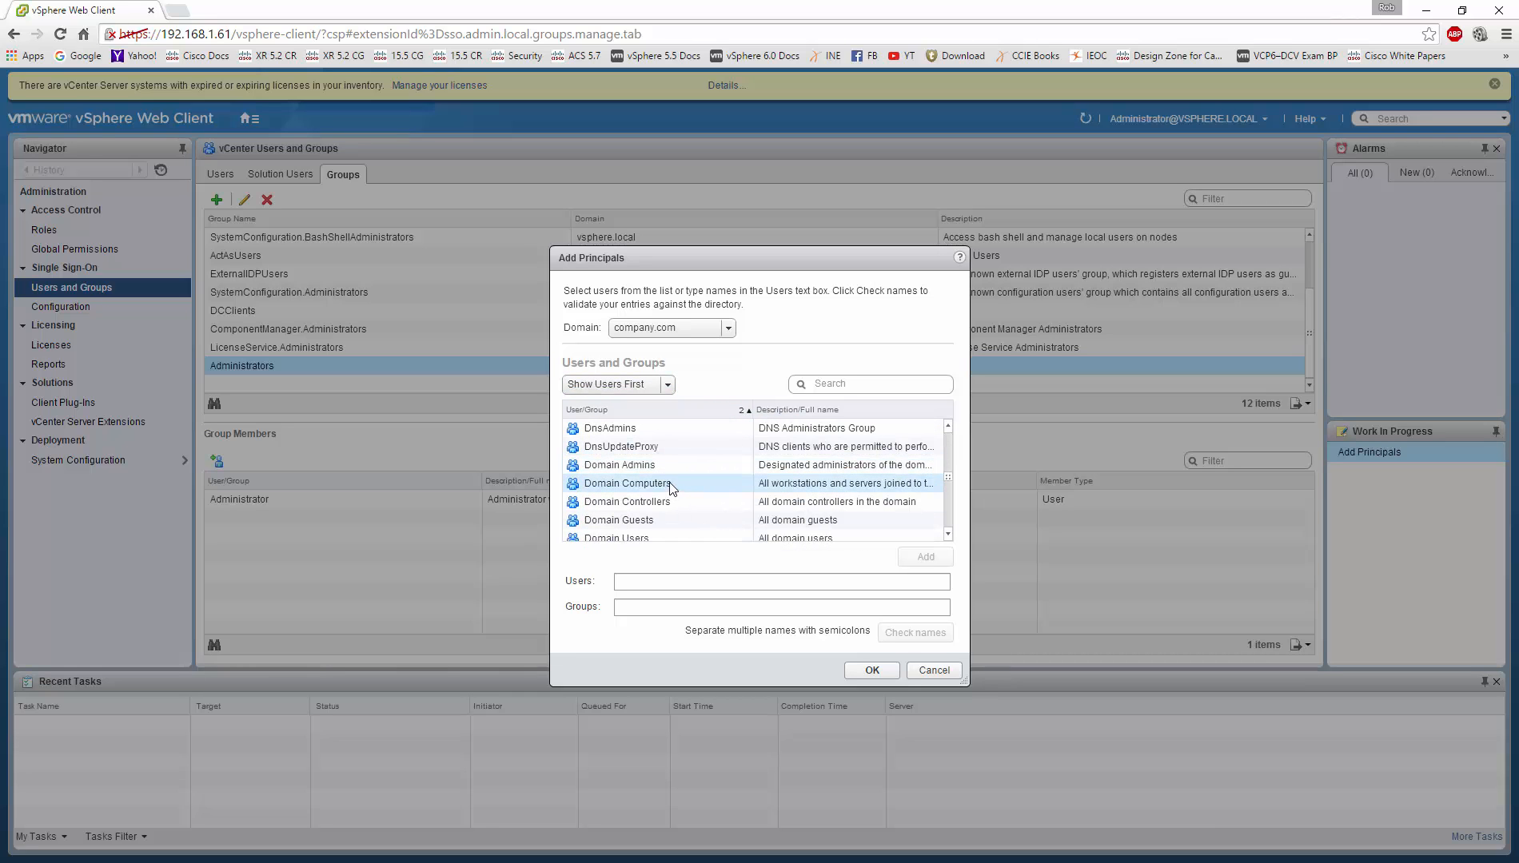
{"action": "left_click", "coordinate": [662, 465]}
{"action": "left_click", "coordinate": [926, 558]}
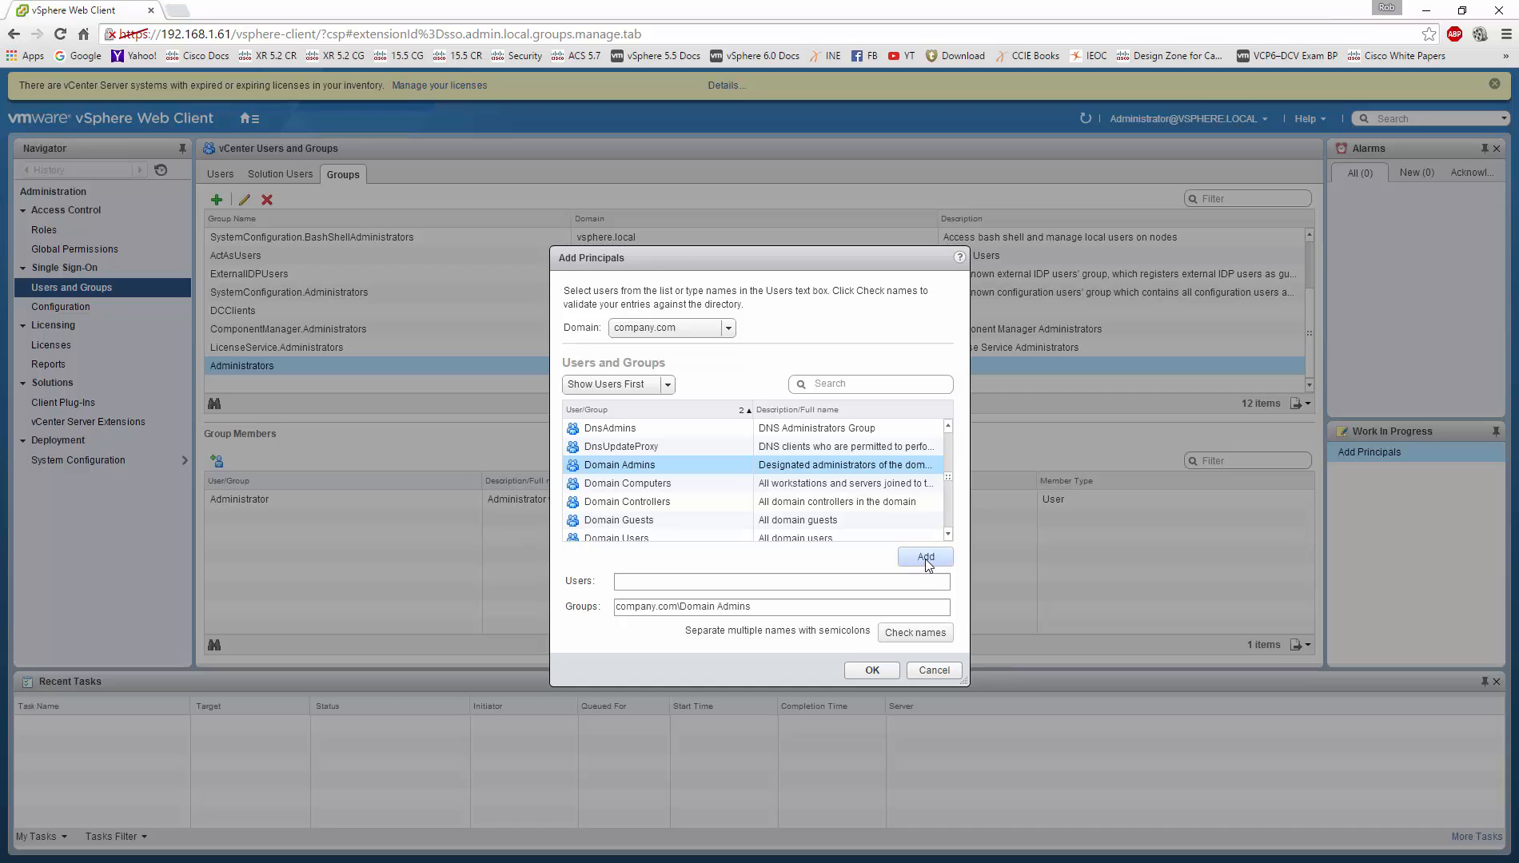
{"action": "left_click", "coordinate": [918, 634]}
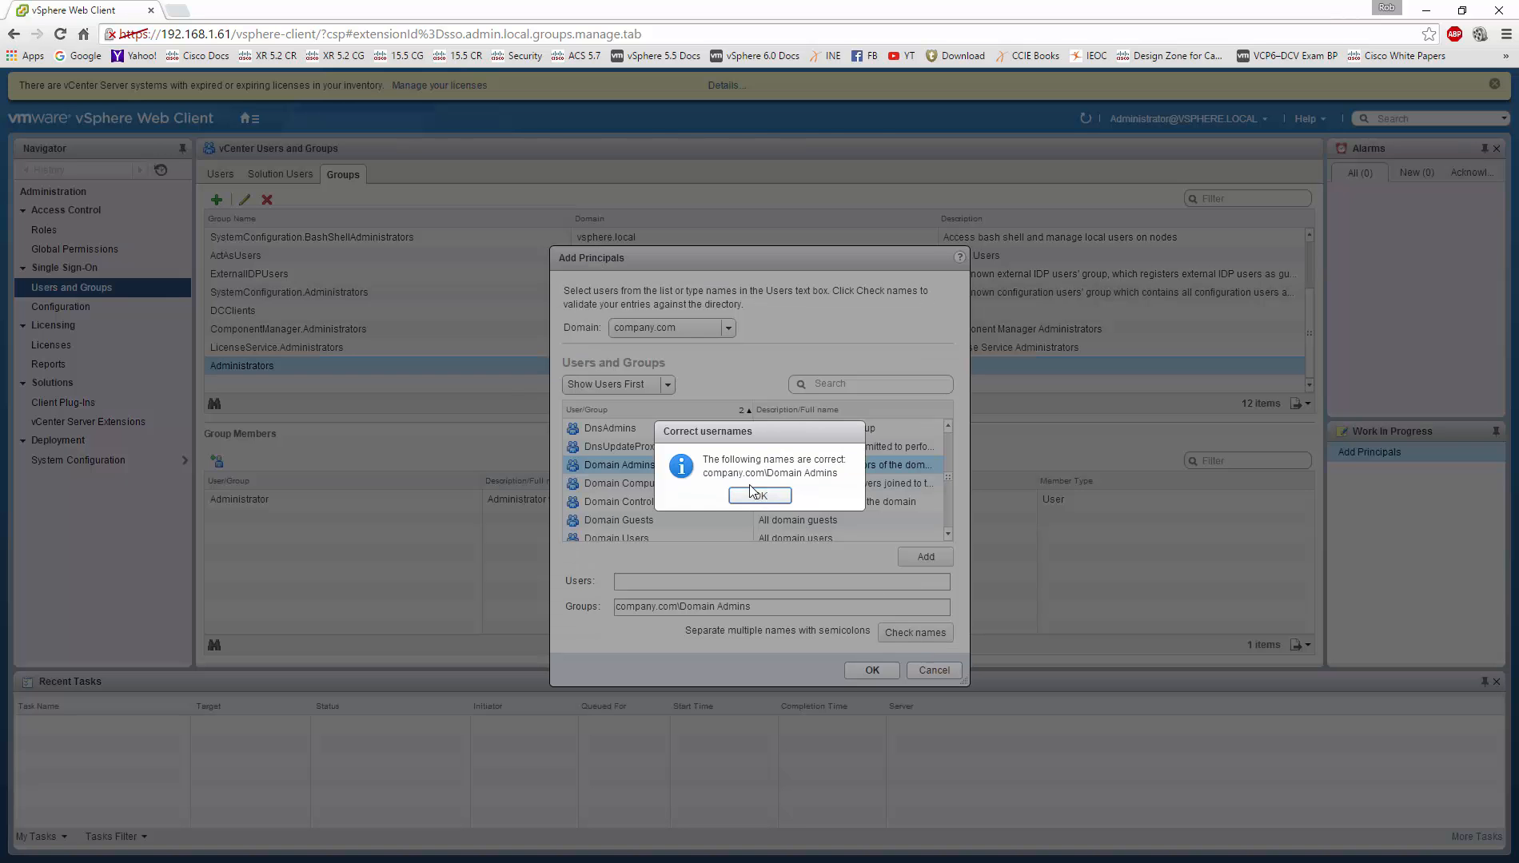
{"action": "left_click", "coordinate": [755, 495]}
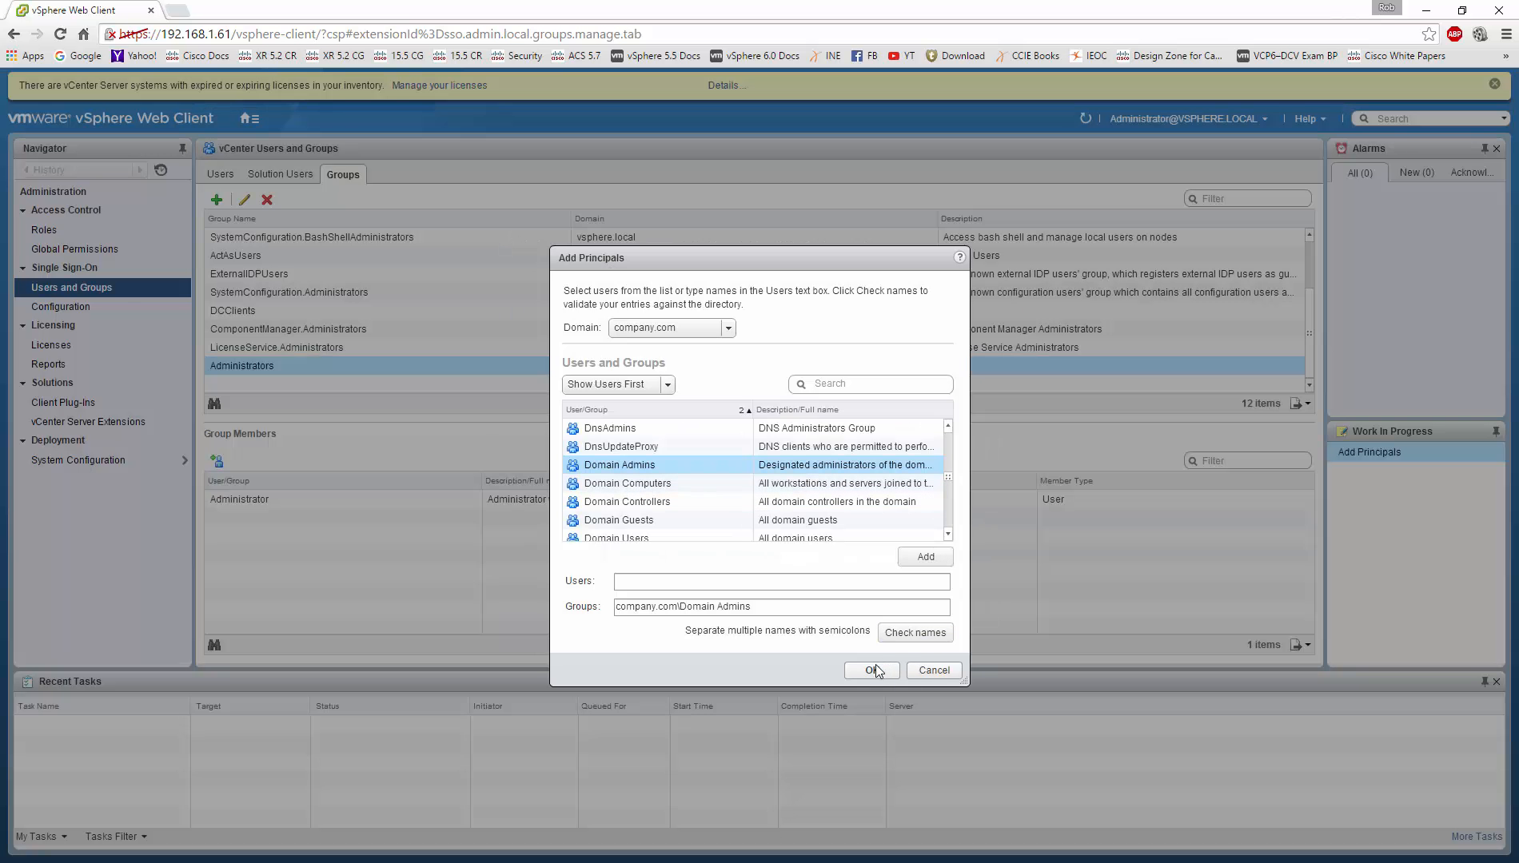
{"action": "left_click", "coordinate": [869, 675]}
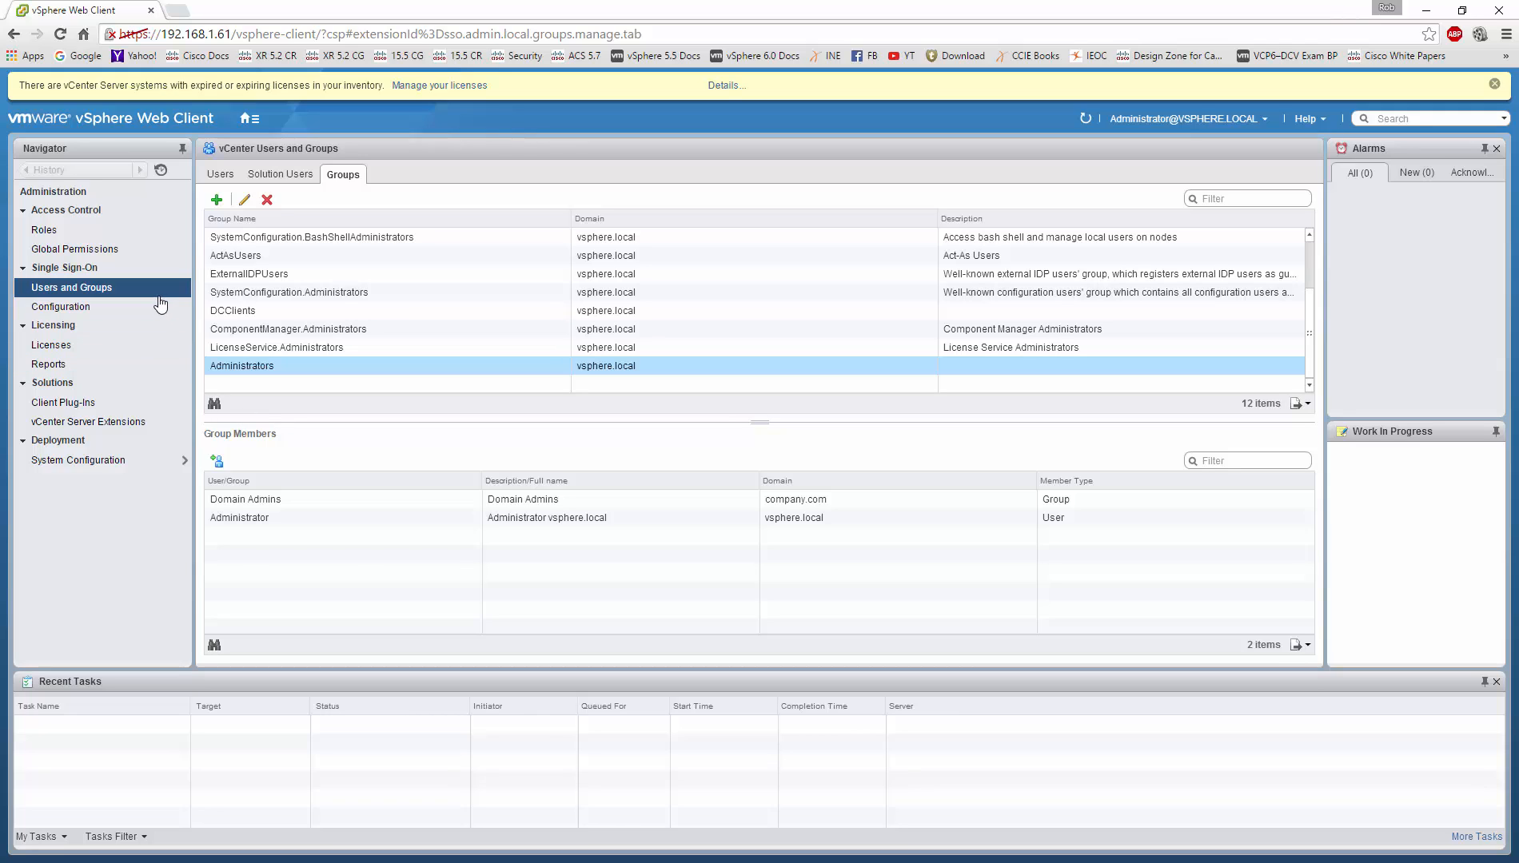
Step: Go to the Permissions list of vCenter server 192.168.1.61
{"action": "left_click", "coordinate": [249, 119]}
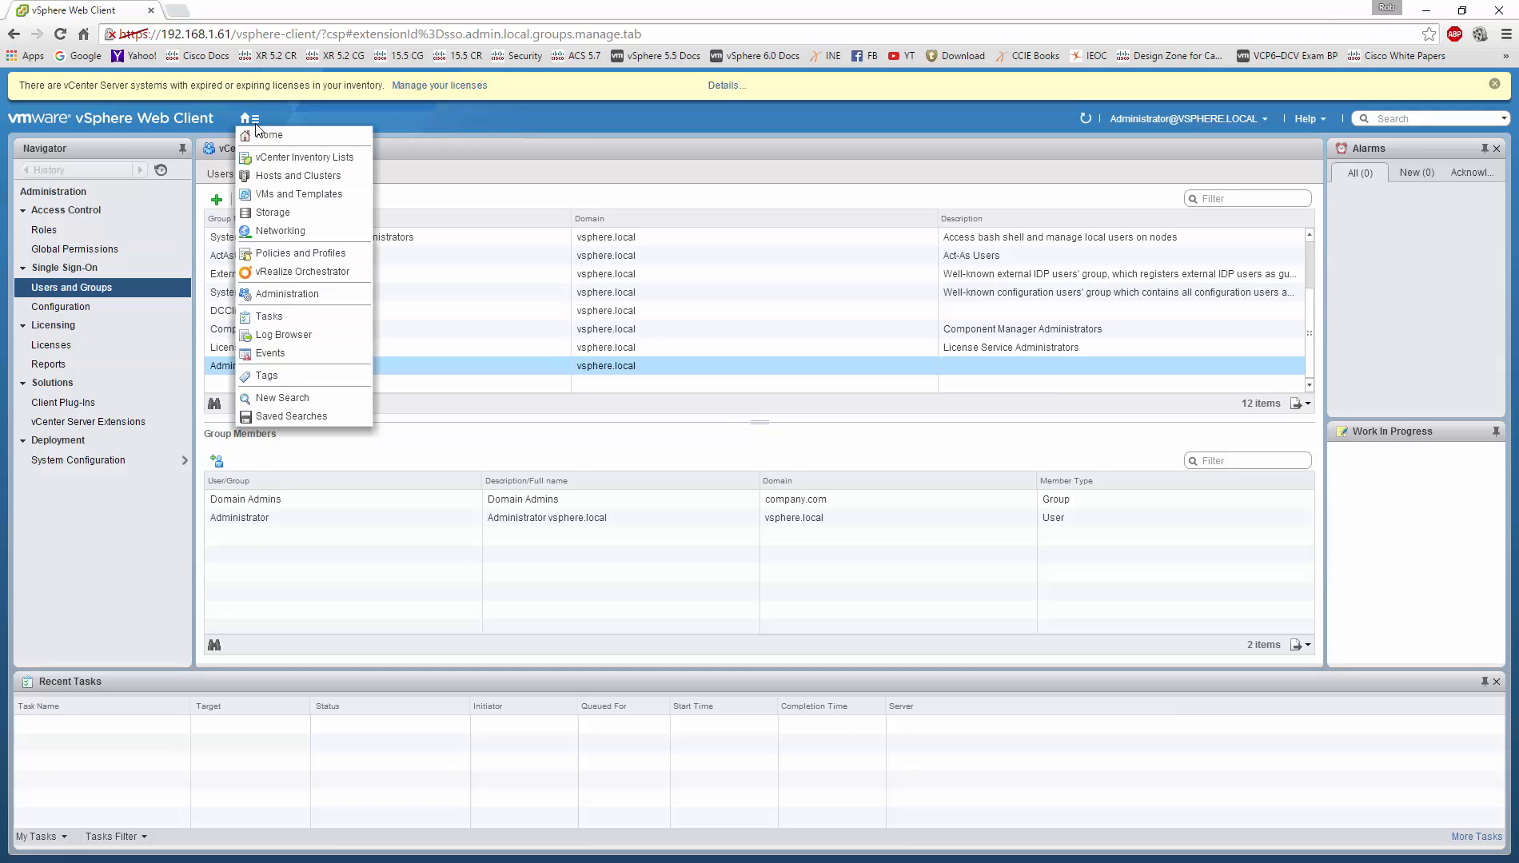
{"action": "left_click", "coordinate": [284, 157]}
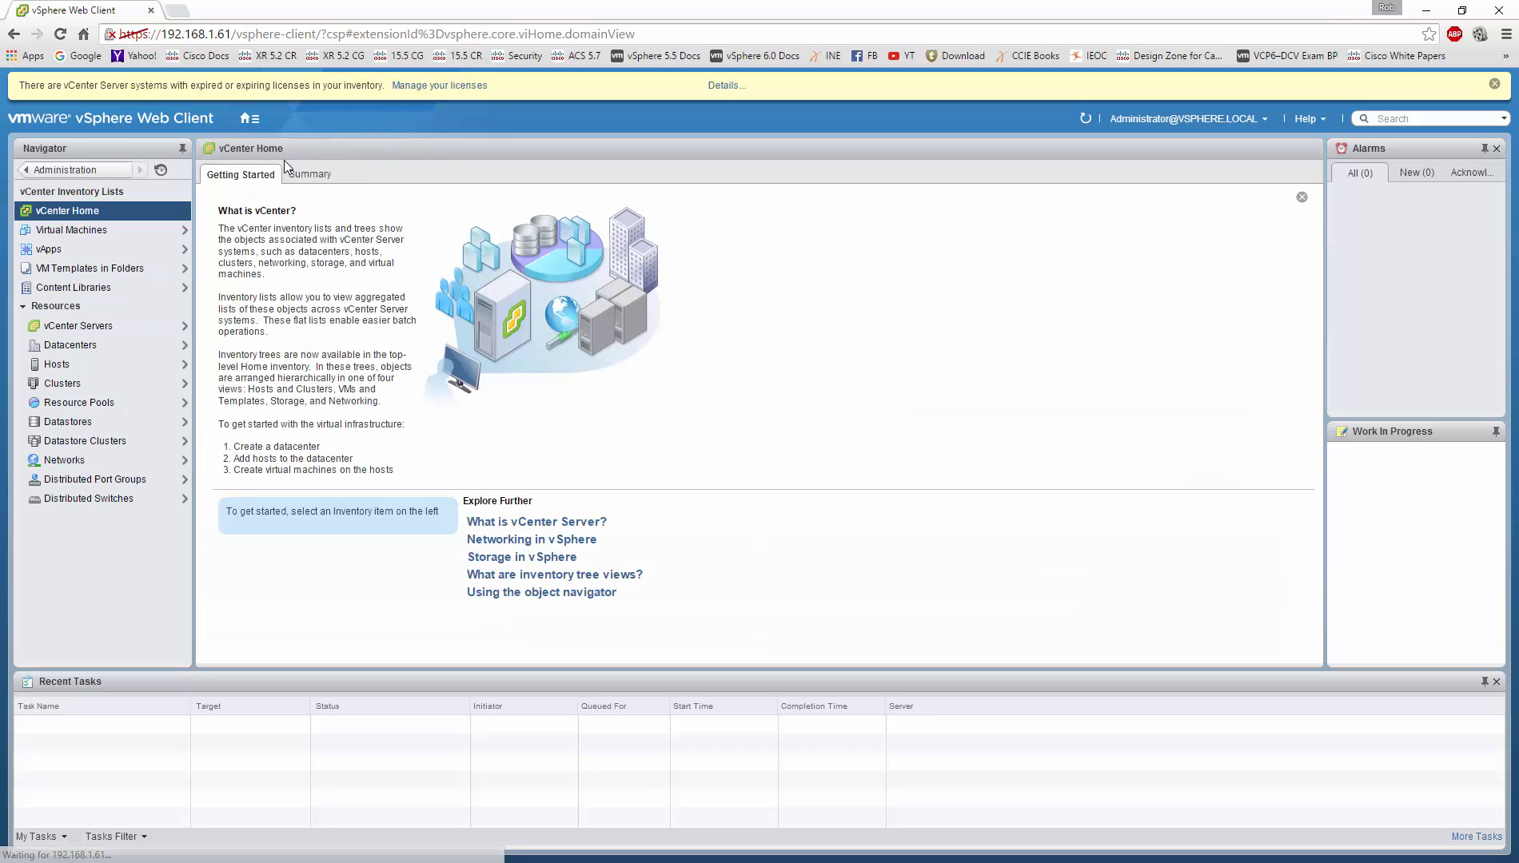
{"action": "left_click", "coordinate": [86, 341]}
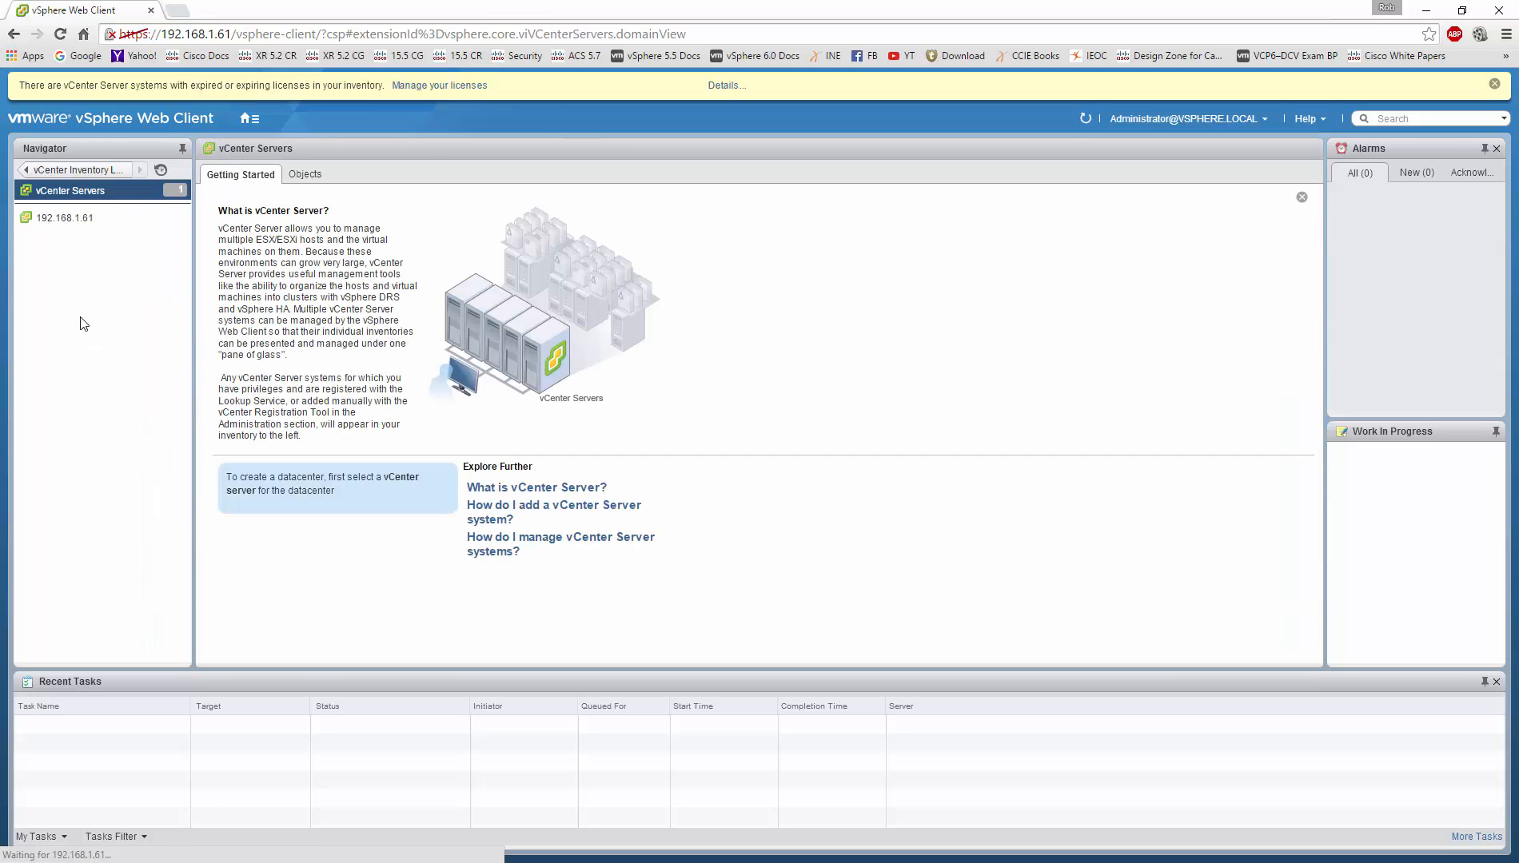
{"action": "left_click", "coordinate": [86, 221]}
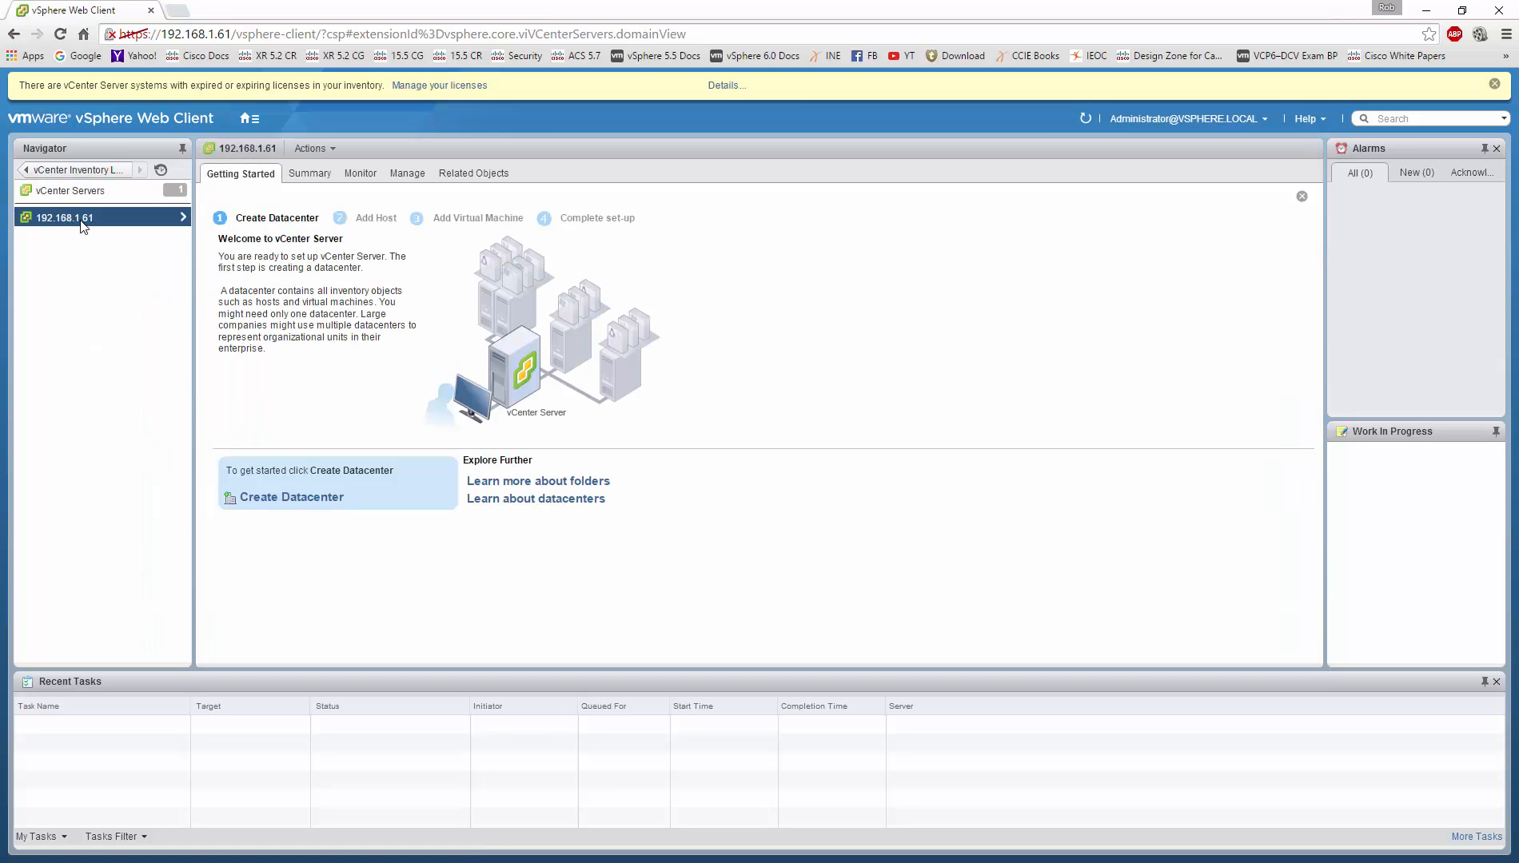
{"action": "left_click", "coordinate": [407, 175]}
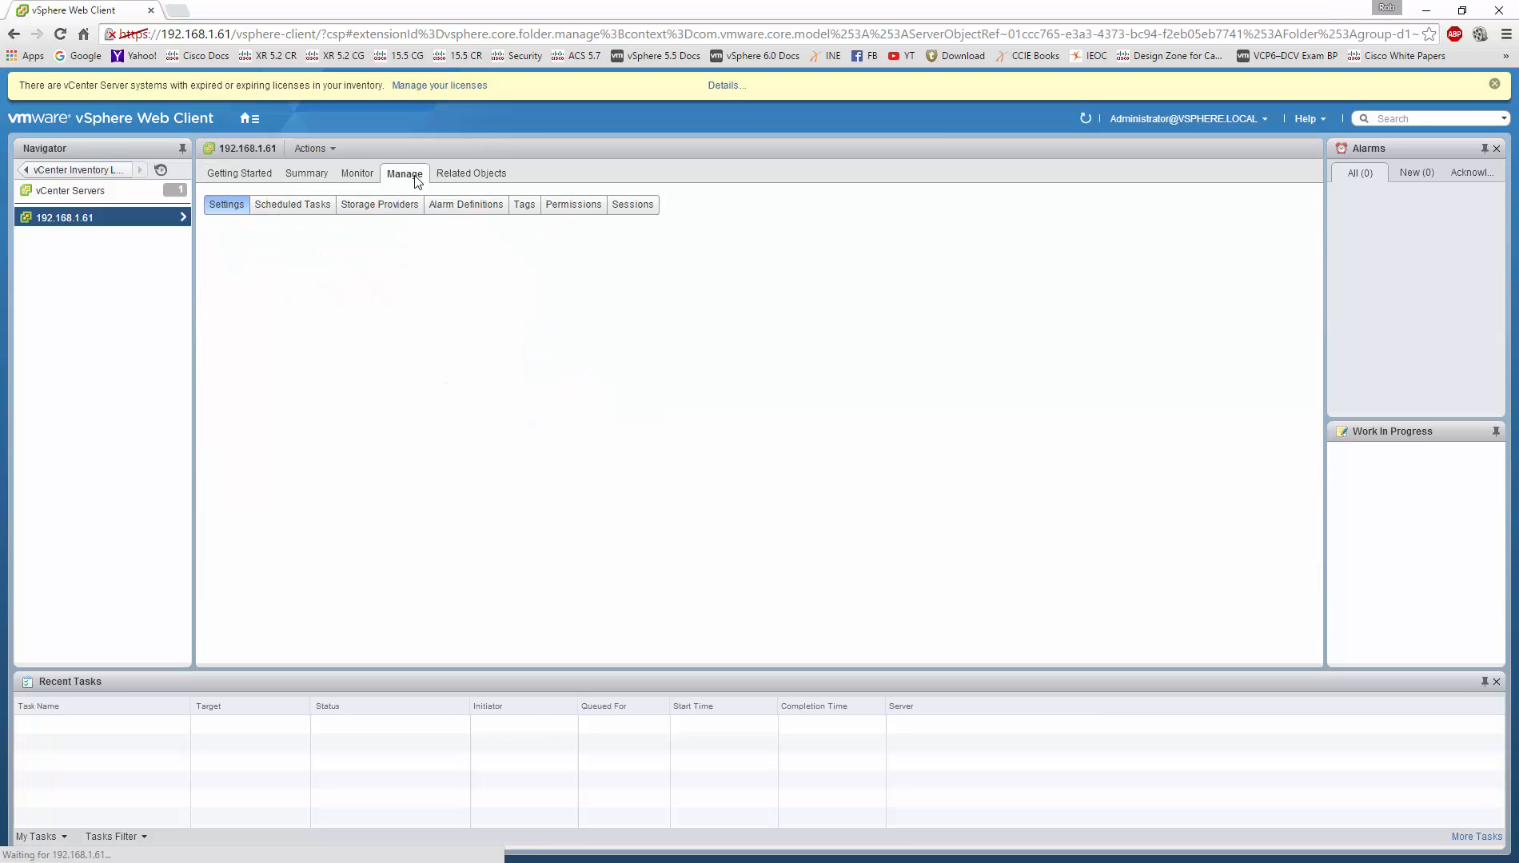
{"action": "left_click", "coordinate": [572, 206]}
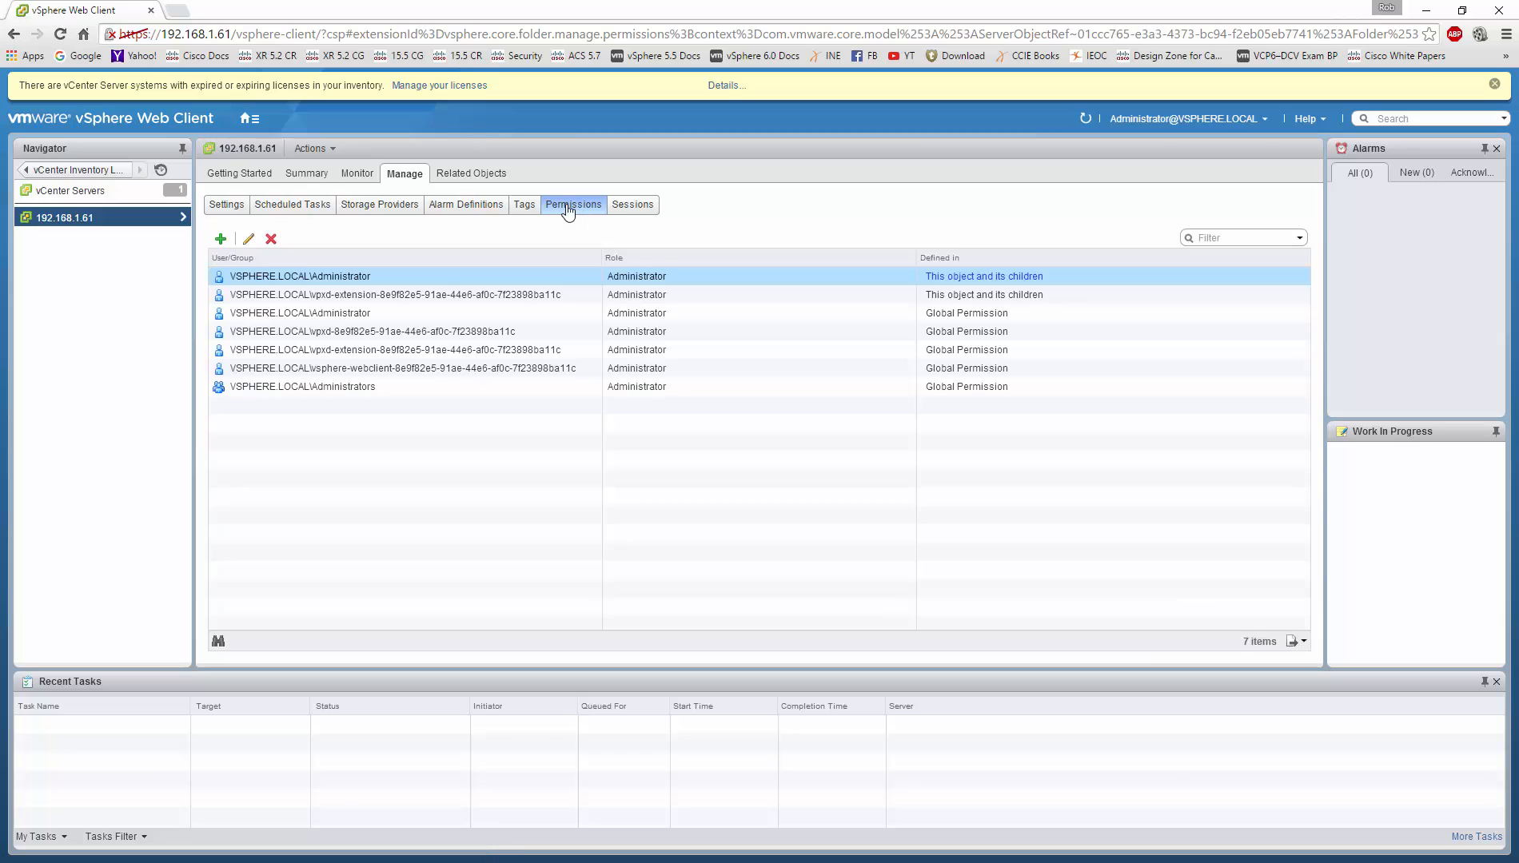
Step: Give COMPANY\Domain Admins the Administrator role on 192.168.1.61, propagating to children
{"action": "left_click", "coordinate": [220, 239]}
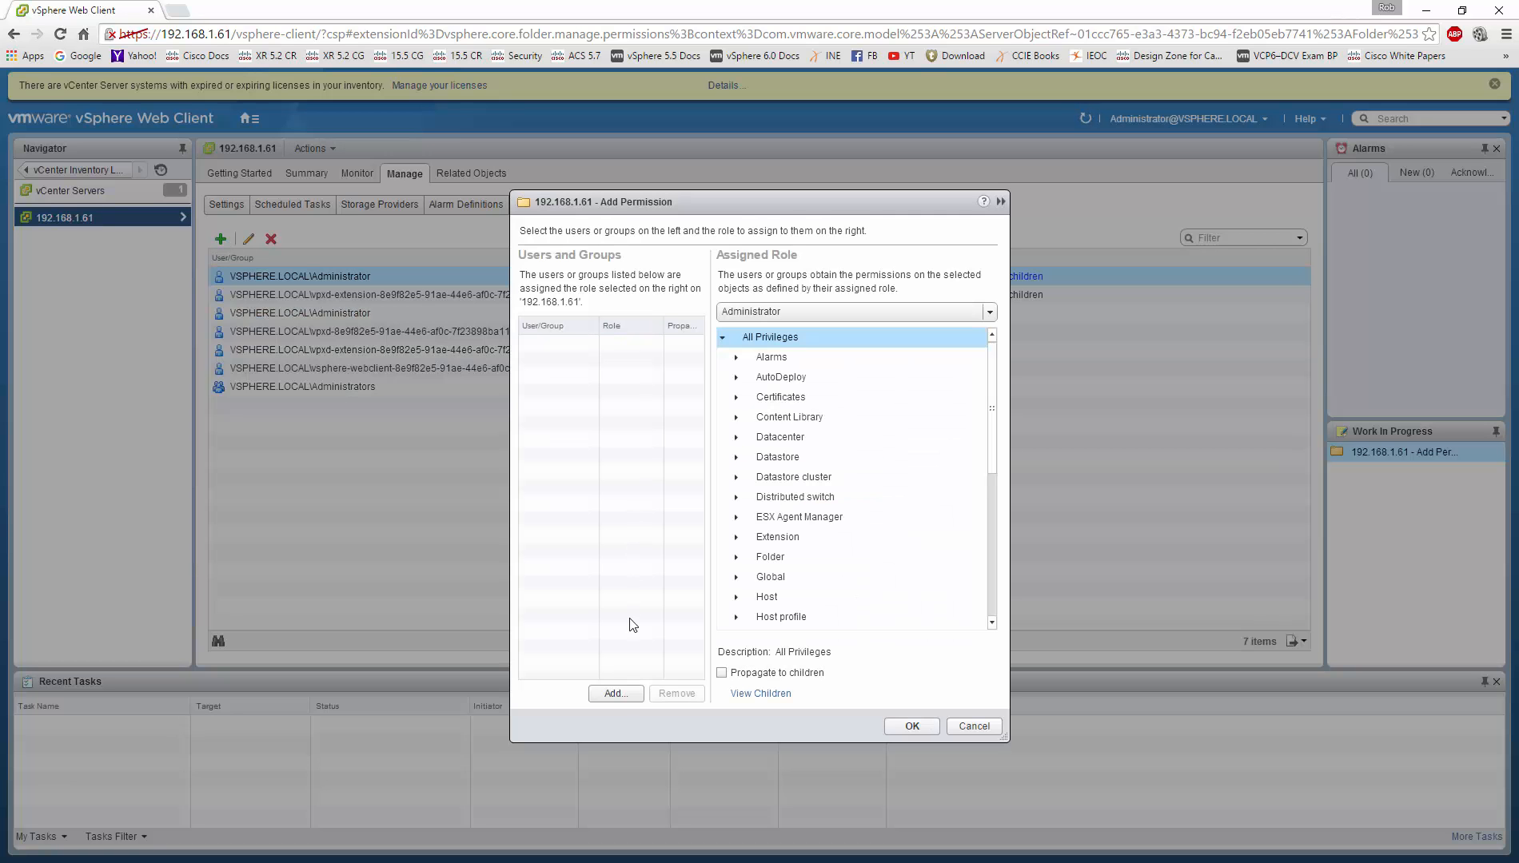
{"action": "left_click", "coordinate": [618, 694]}
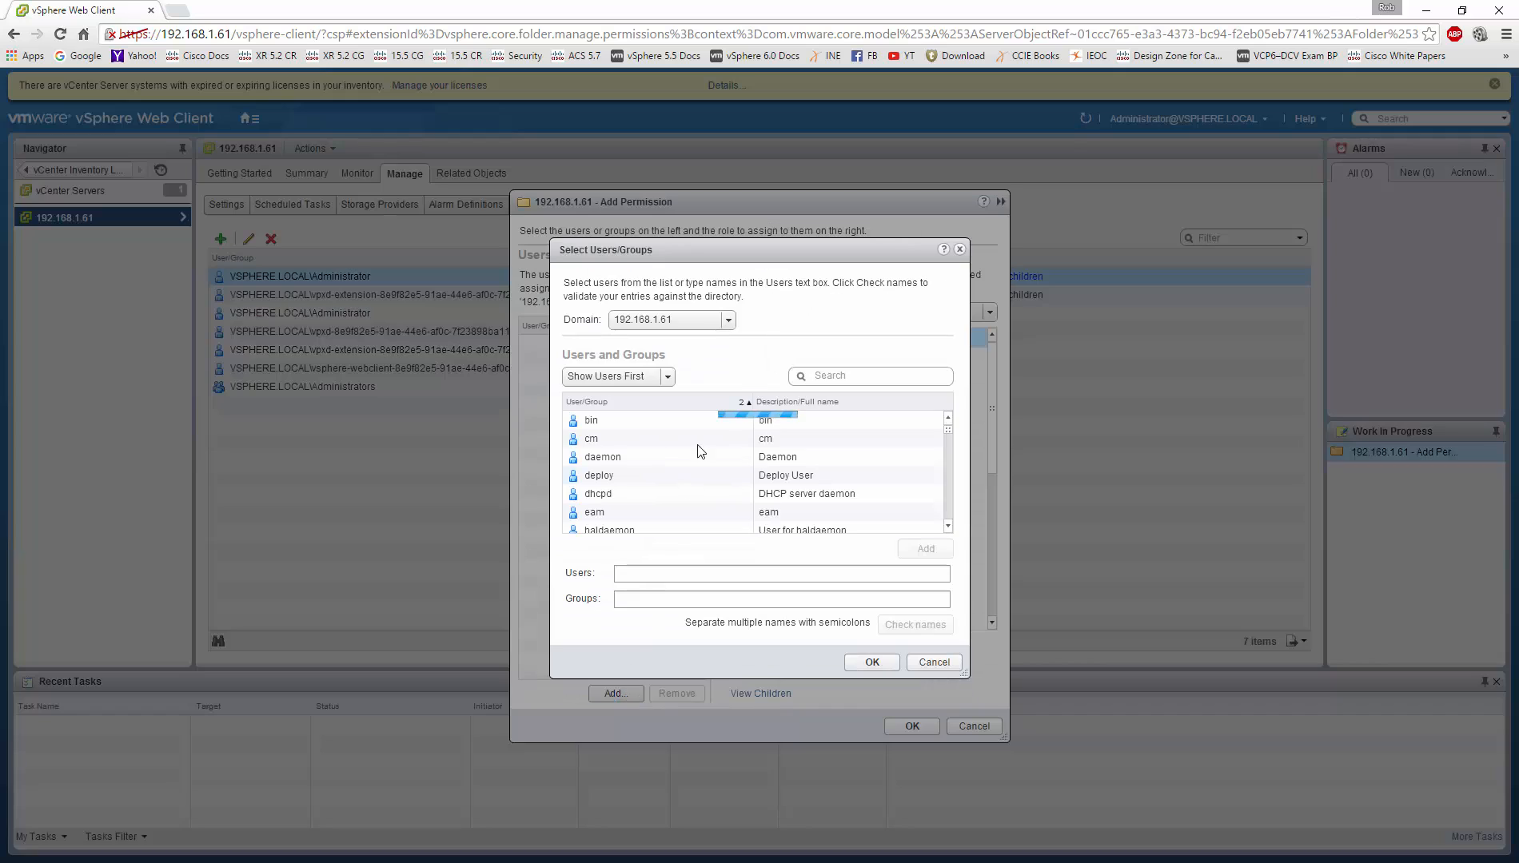
{"action": "left_click", "coordinate": [707, 324]}
{"action": "left_click", "coordinate": [694, 377]}
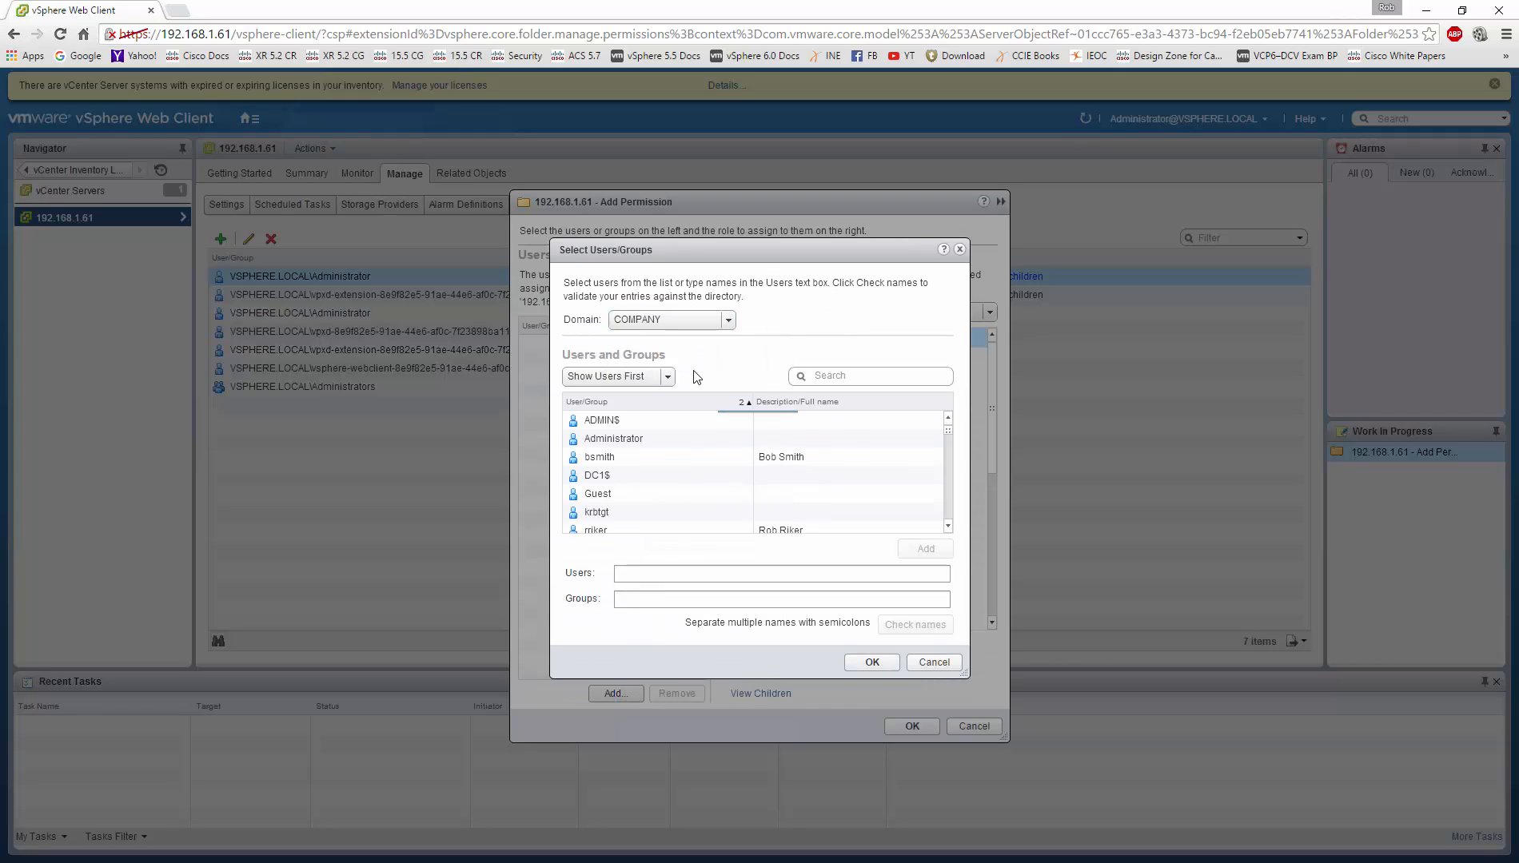
{"action": "scroll", "coordinate": [681, 461], "scroll_direction": "down", "scroll_amount": 5}
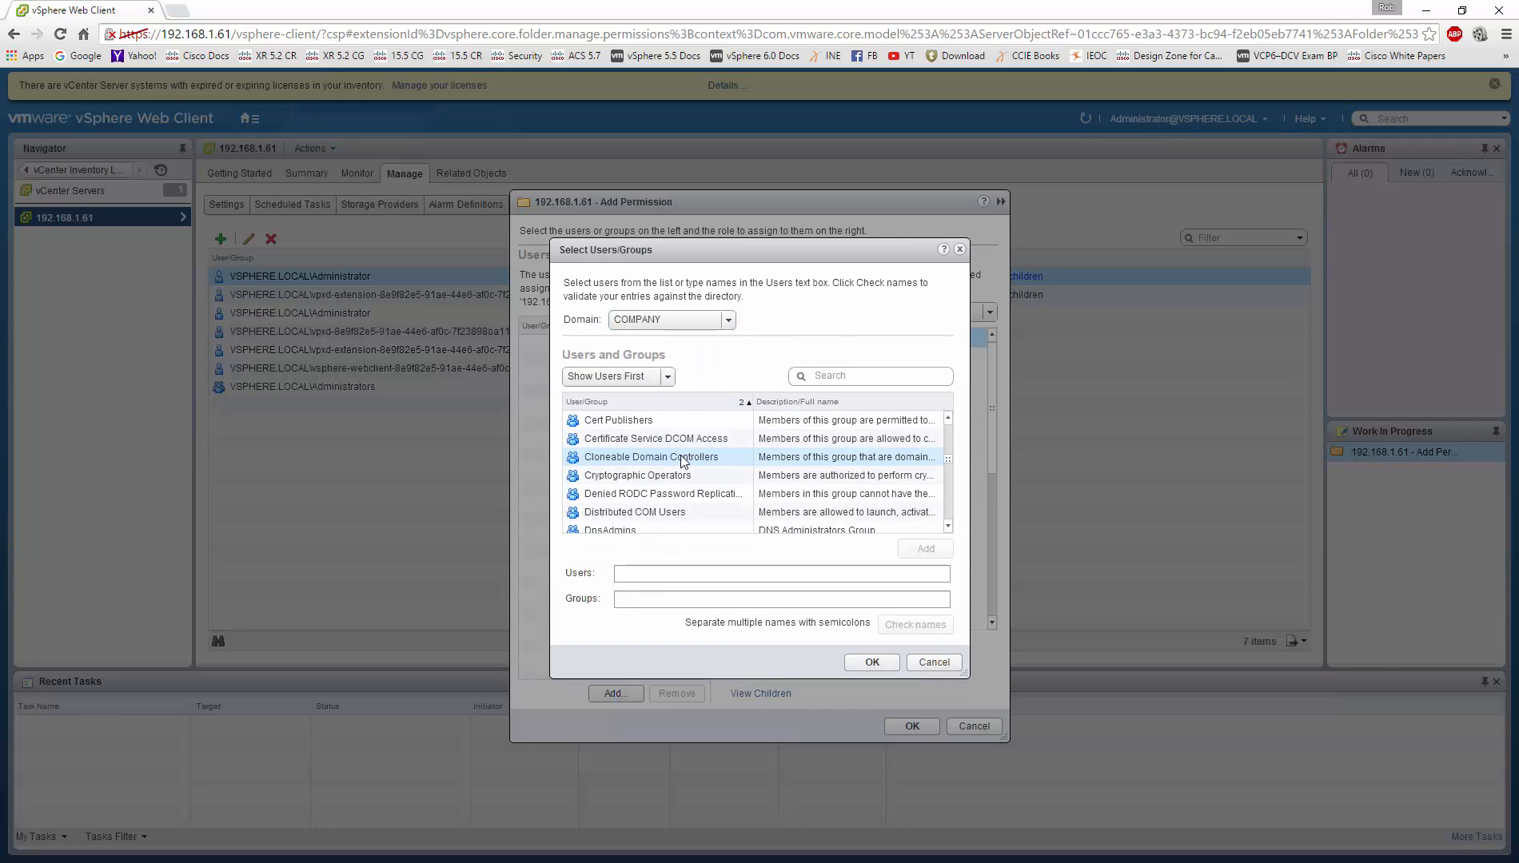
{"action": "left_click", "coordinate": [672, 510]}
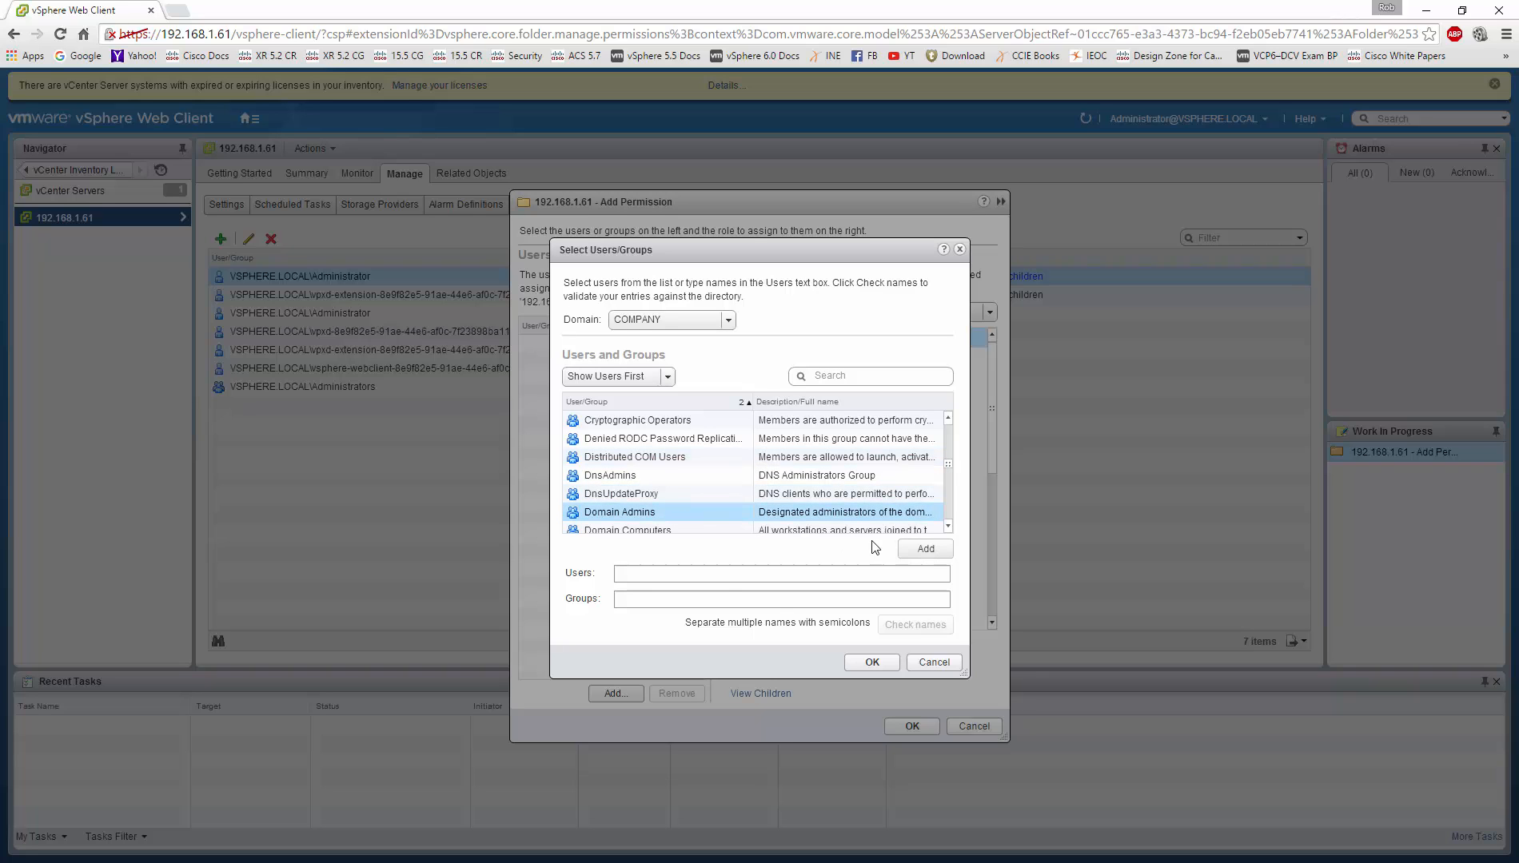
{"action": "left_click", "coordinate": [903, 553]}
{"action": "left_click", "coordinate": [873, 662]}
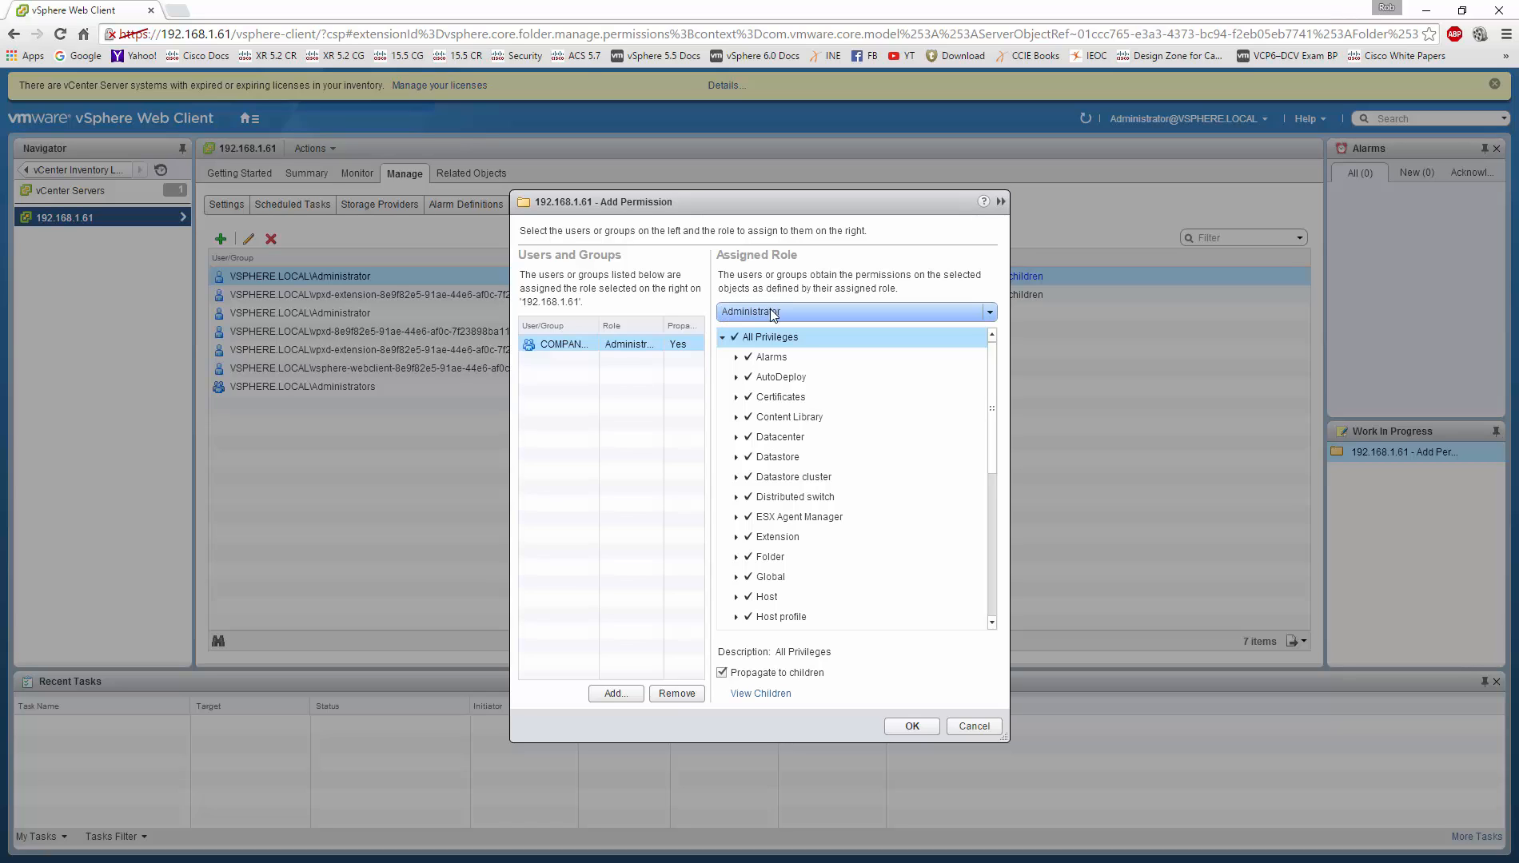
{"action": "left_click", "coordinate": [916, 728]}
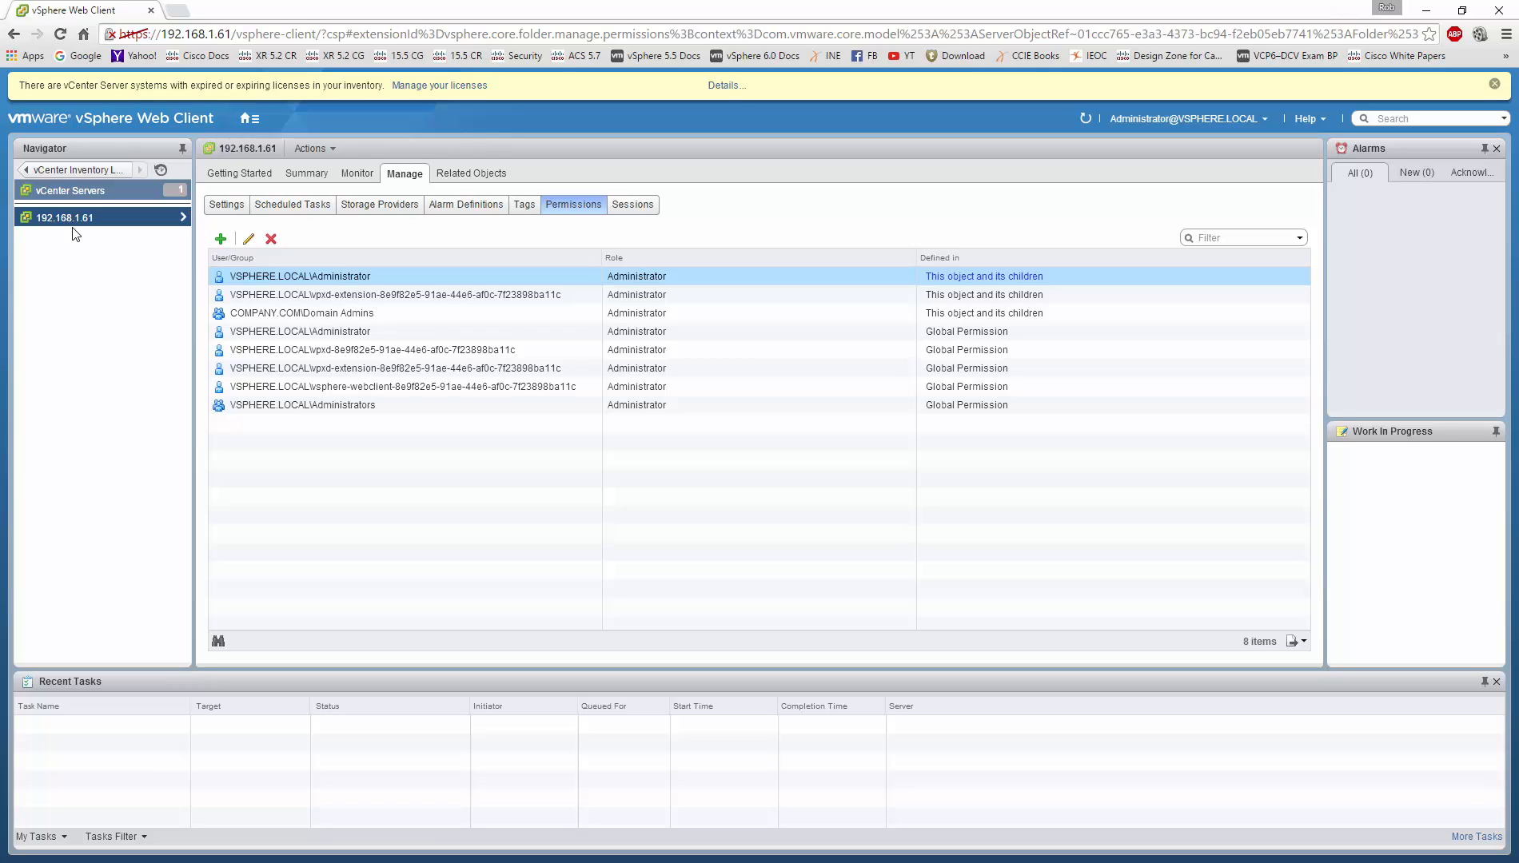
{"action": "left_click", "coordinate": [1264, 126]}
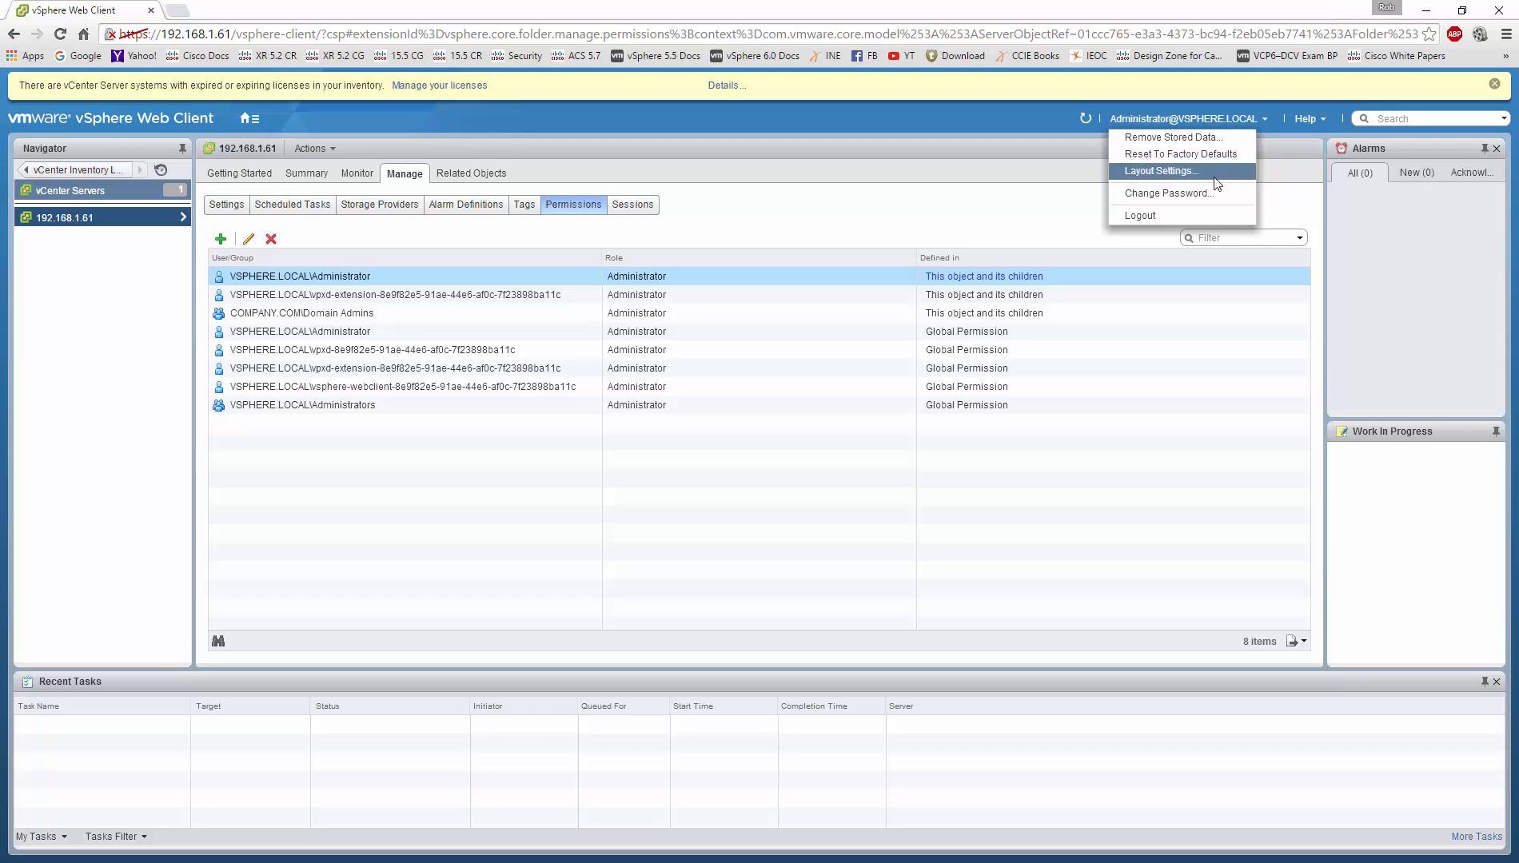
{"action": "left_click", "coordinate": [1189, 213]}
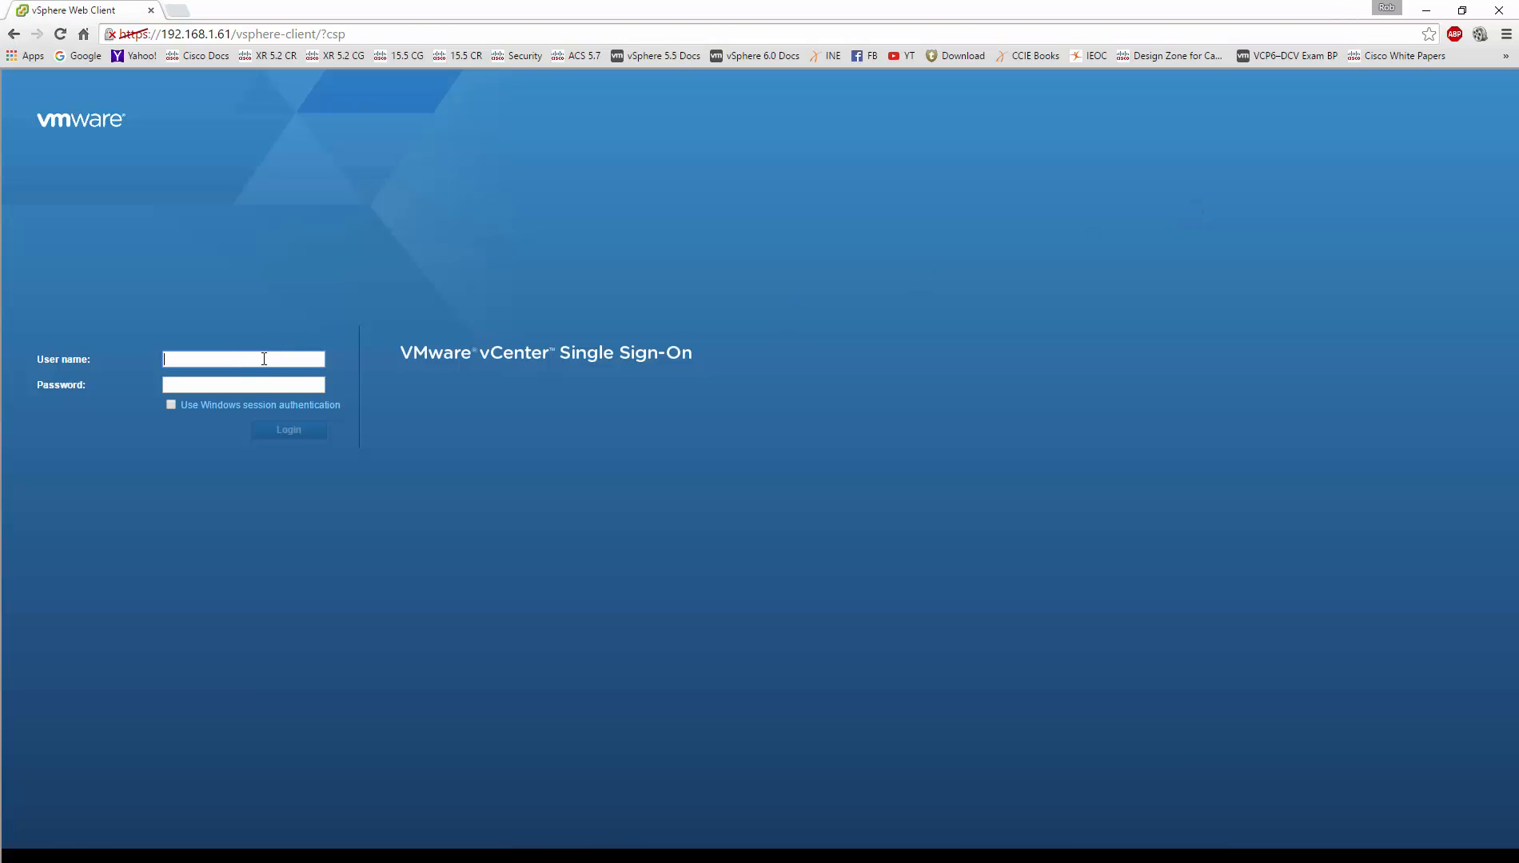
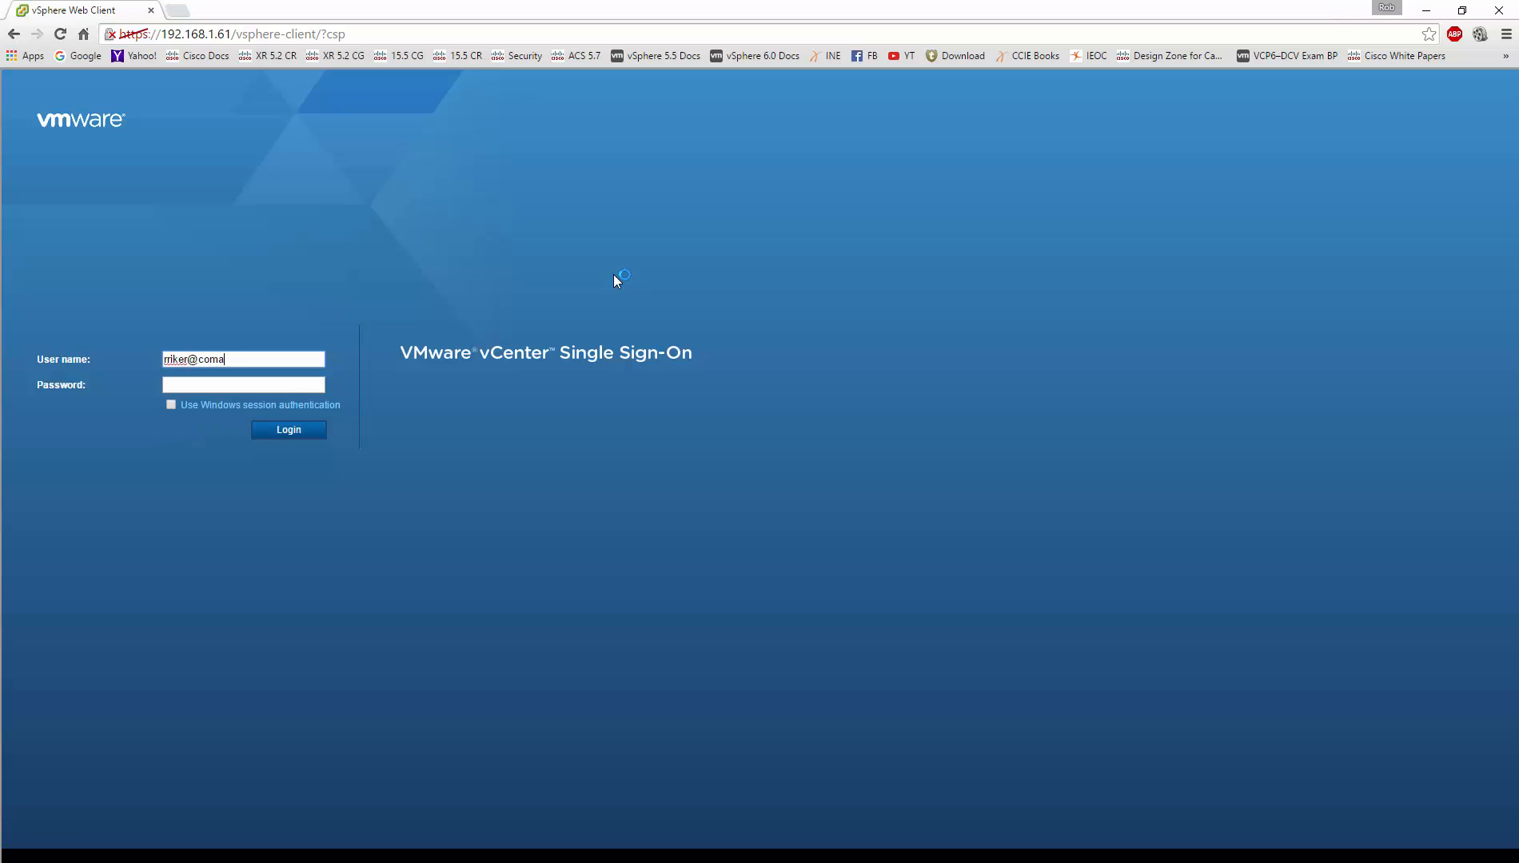
{"action": "key", "text": "Return"}
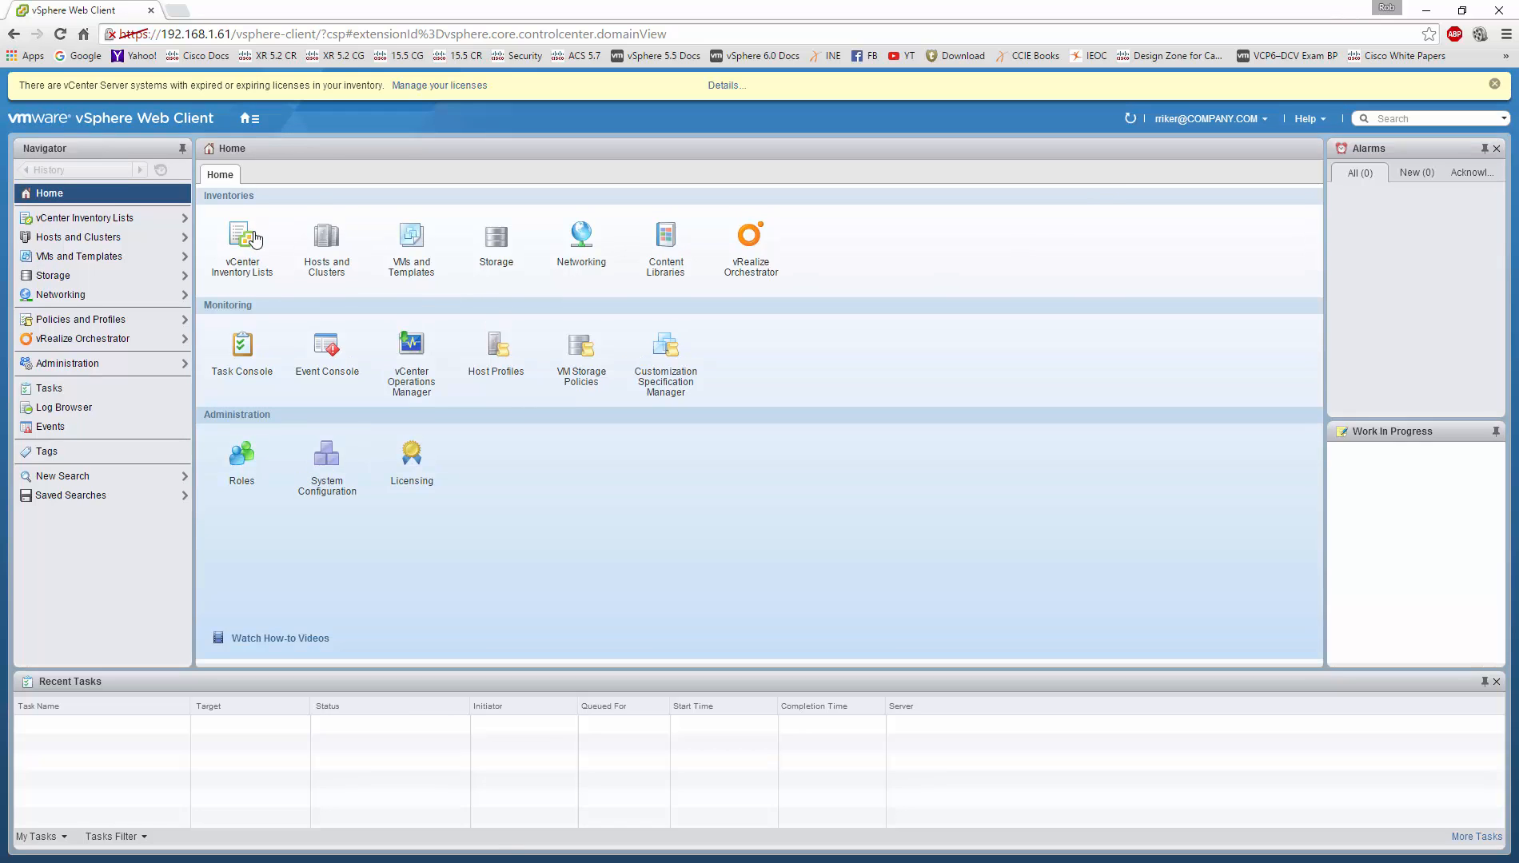
Step: Show vCenter Inventory Lists > vCenter Servers, where 192.168.1.61 appears for the domain user
{"action": "left_click", "coordinate": [243, 240]}
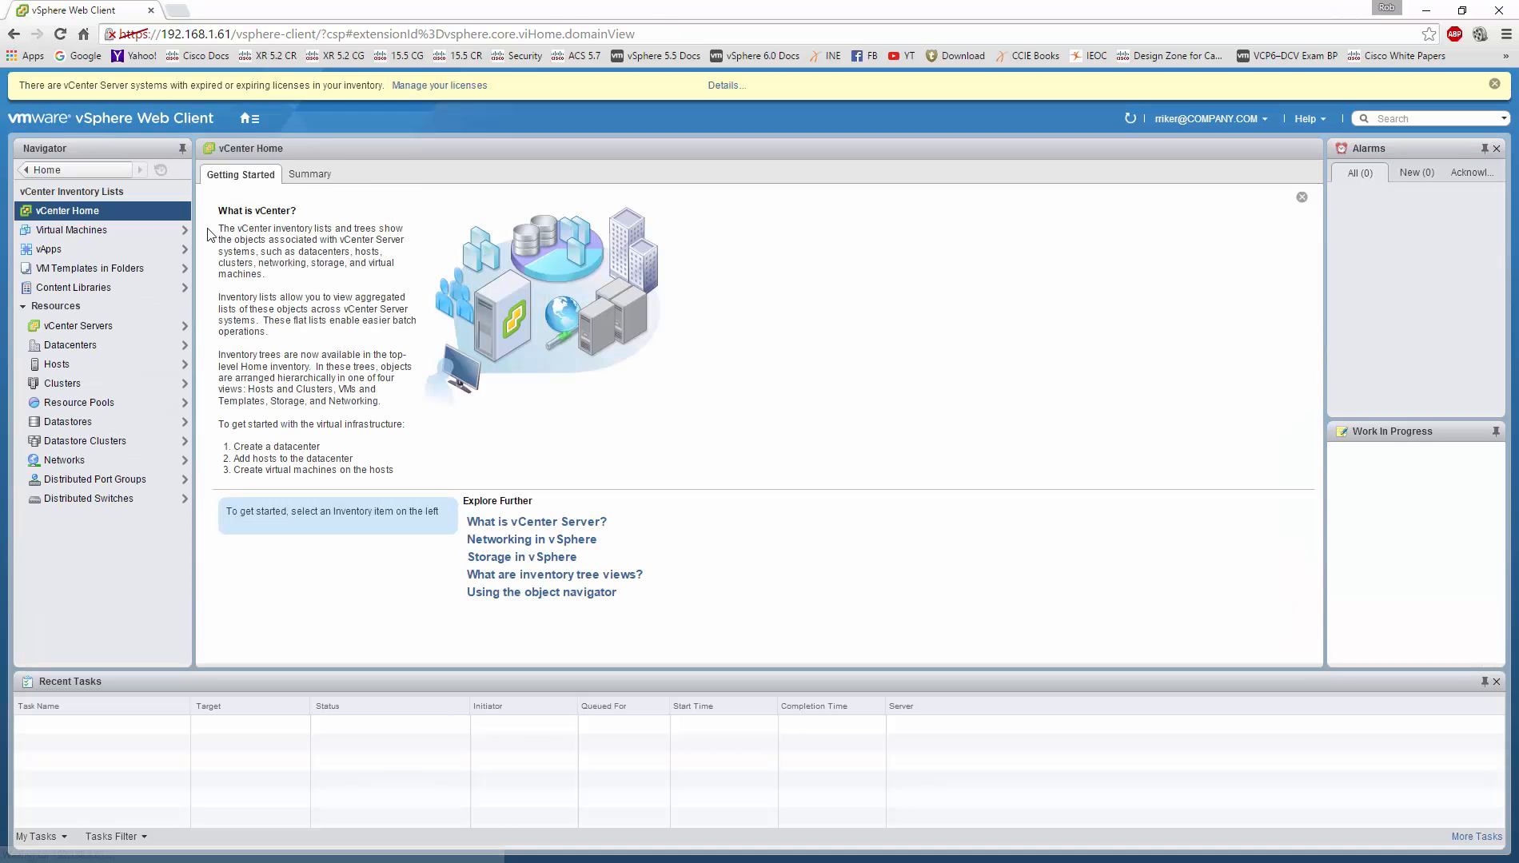
{"action": "left_click", "coordinate": [91, 323]}
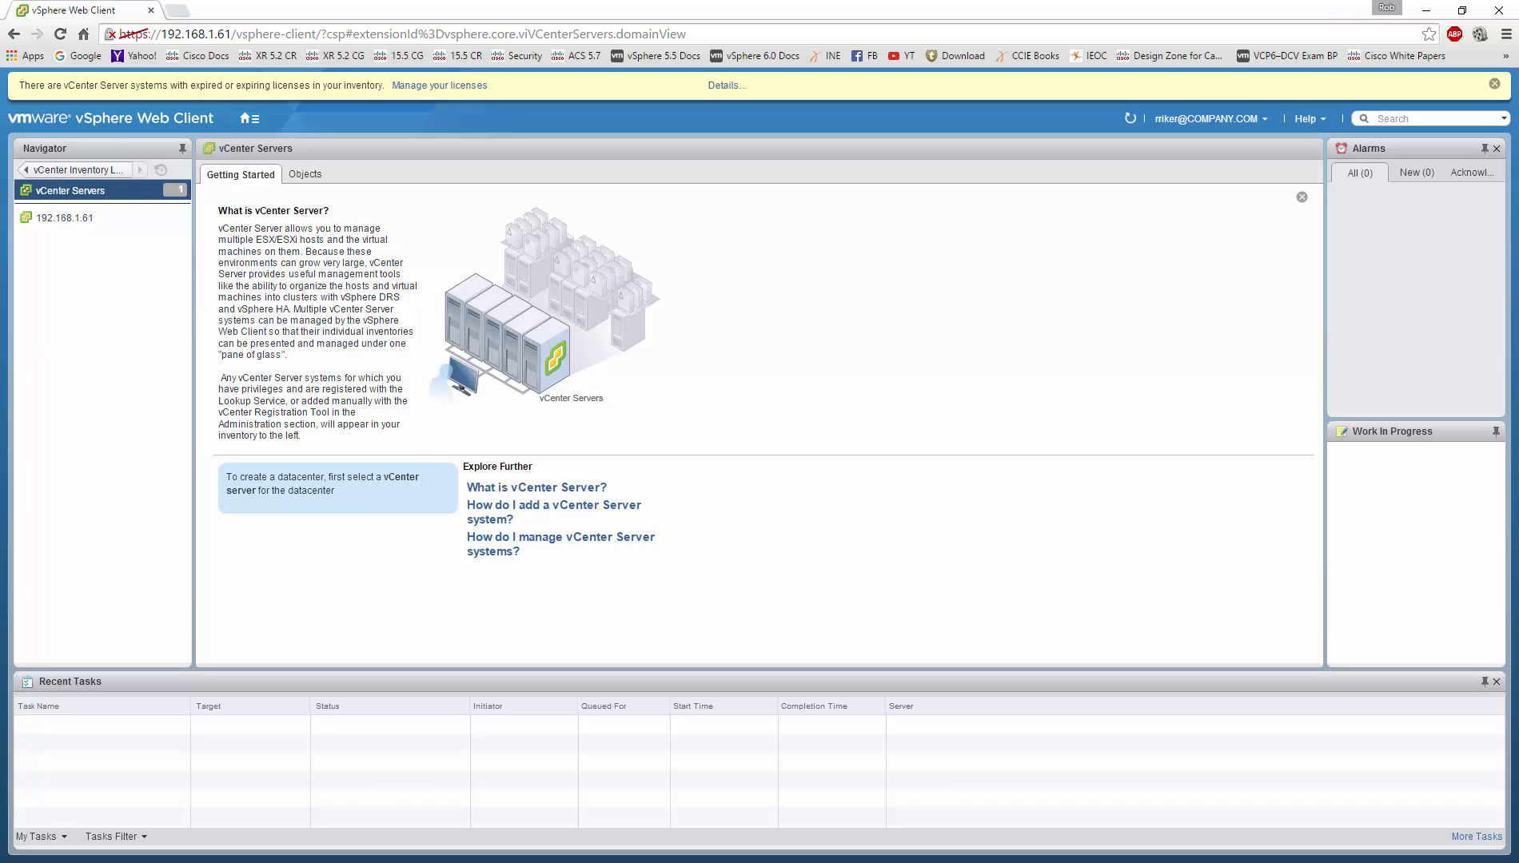
Step: Unlock the DC1 virtual machine with Ctrl+Alt+Insert and the account password, retrying after a wrong entry
{"action": "key", "text": "alt+Tab"}
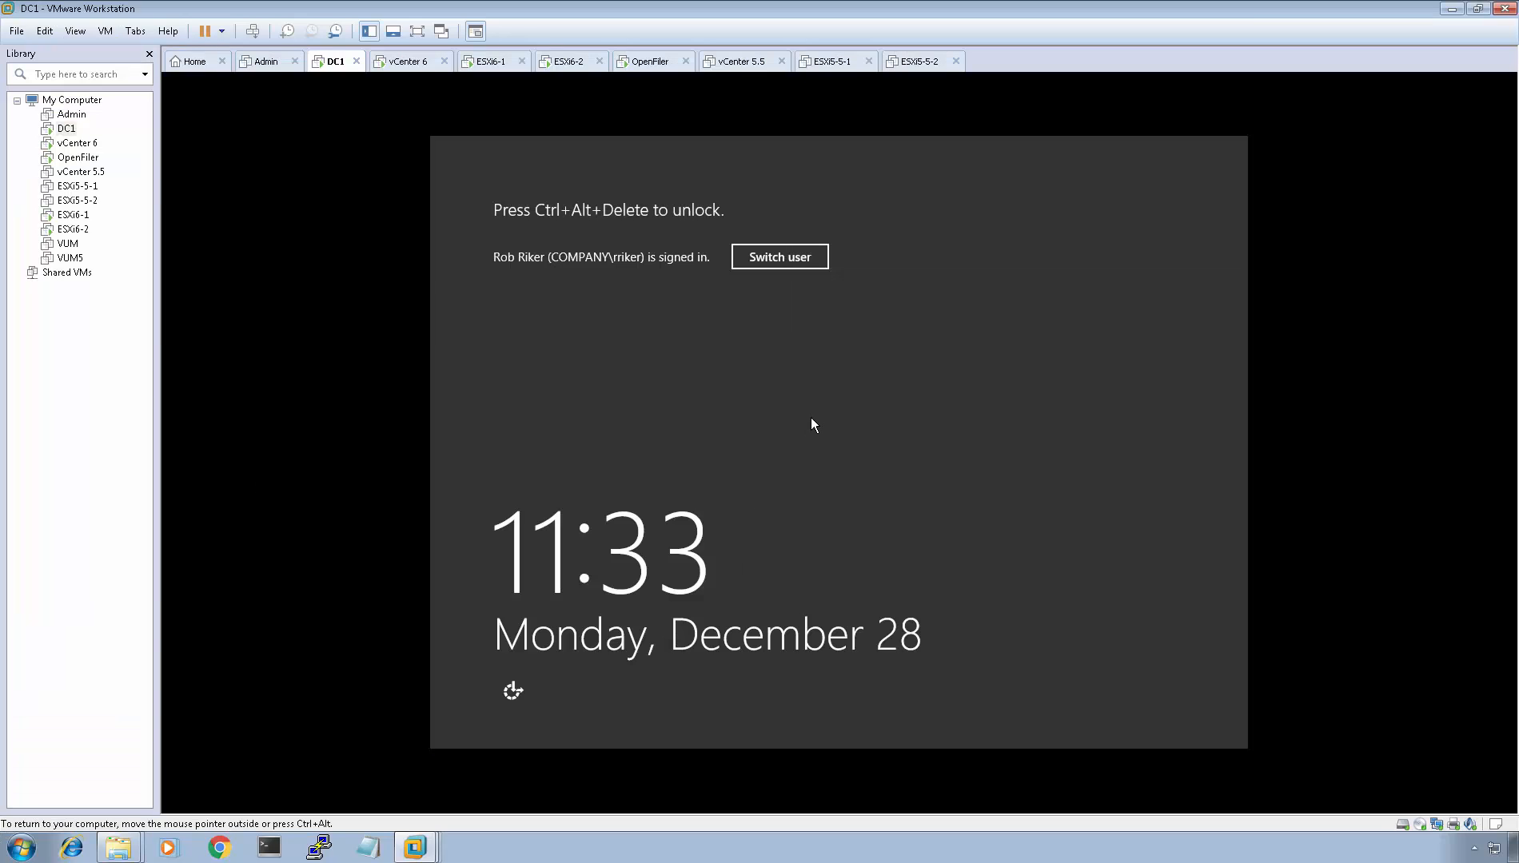
{"action": "key", "text": "ctrl+alt+Insert"}
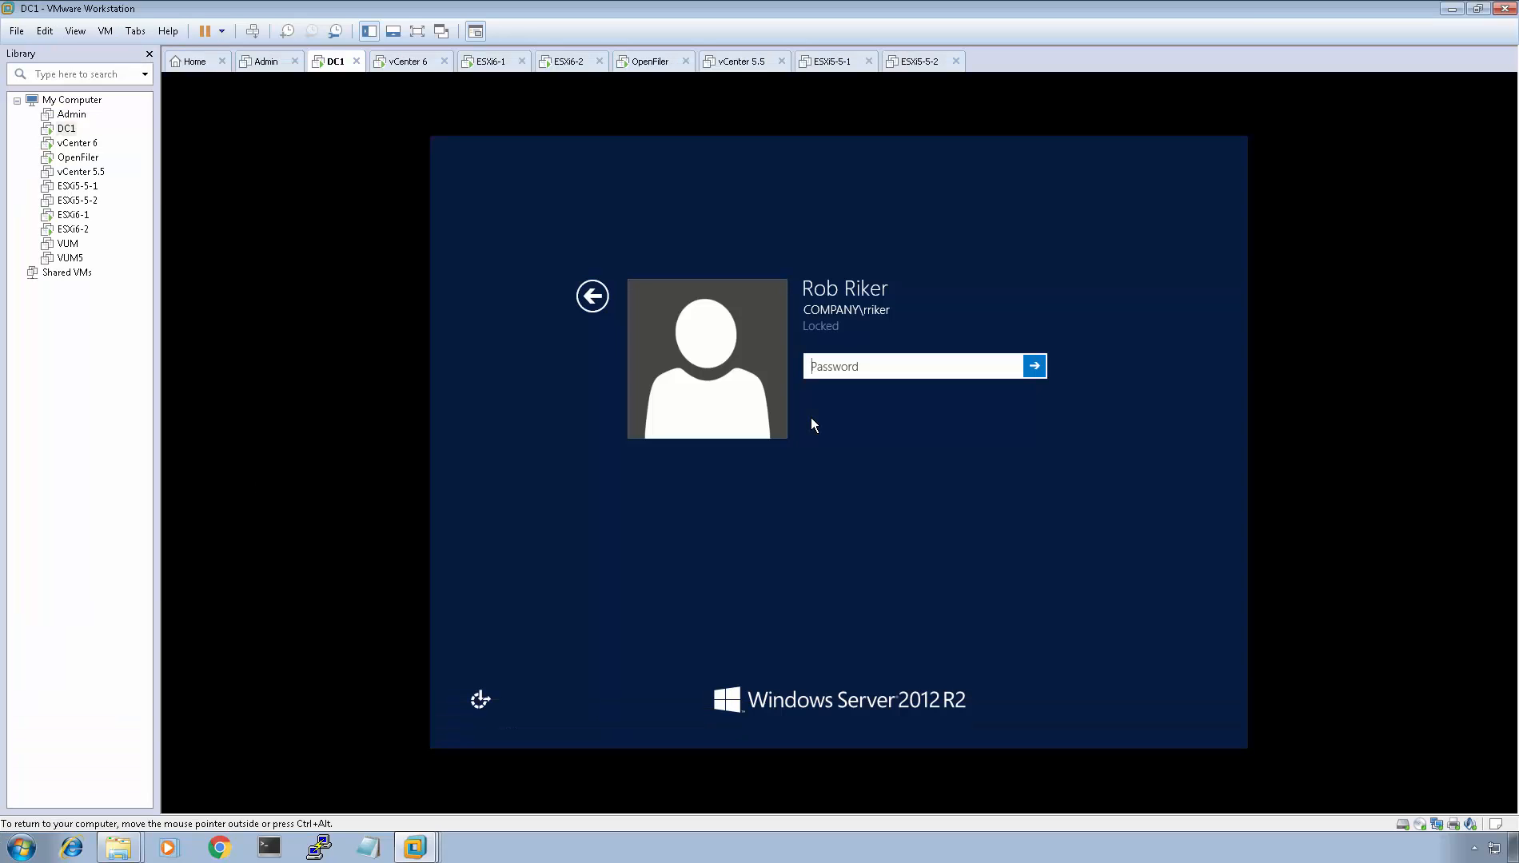
{"action": "type", "text": "********"}
{"action": "key", "text": "Return"}
{"action": "left_click", "coordinate": [870, 391]}
{"action": "type", "text": "**"}
{"action": "key", "text": "Return"}
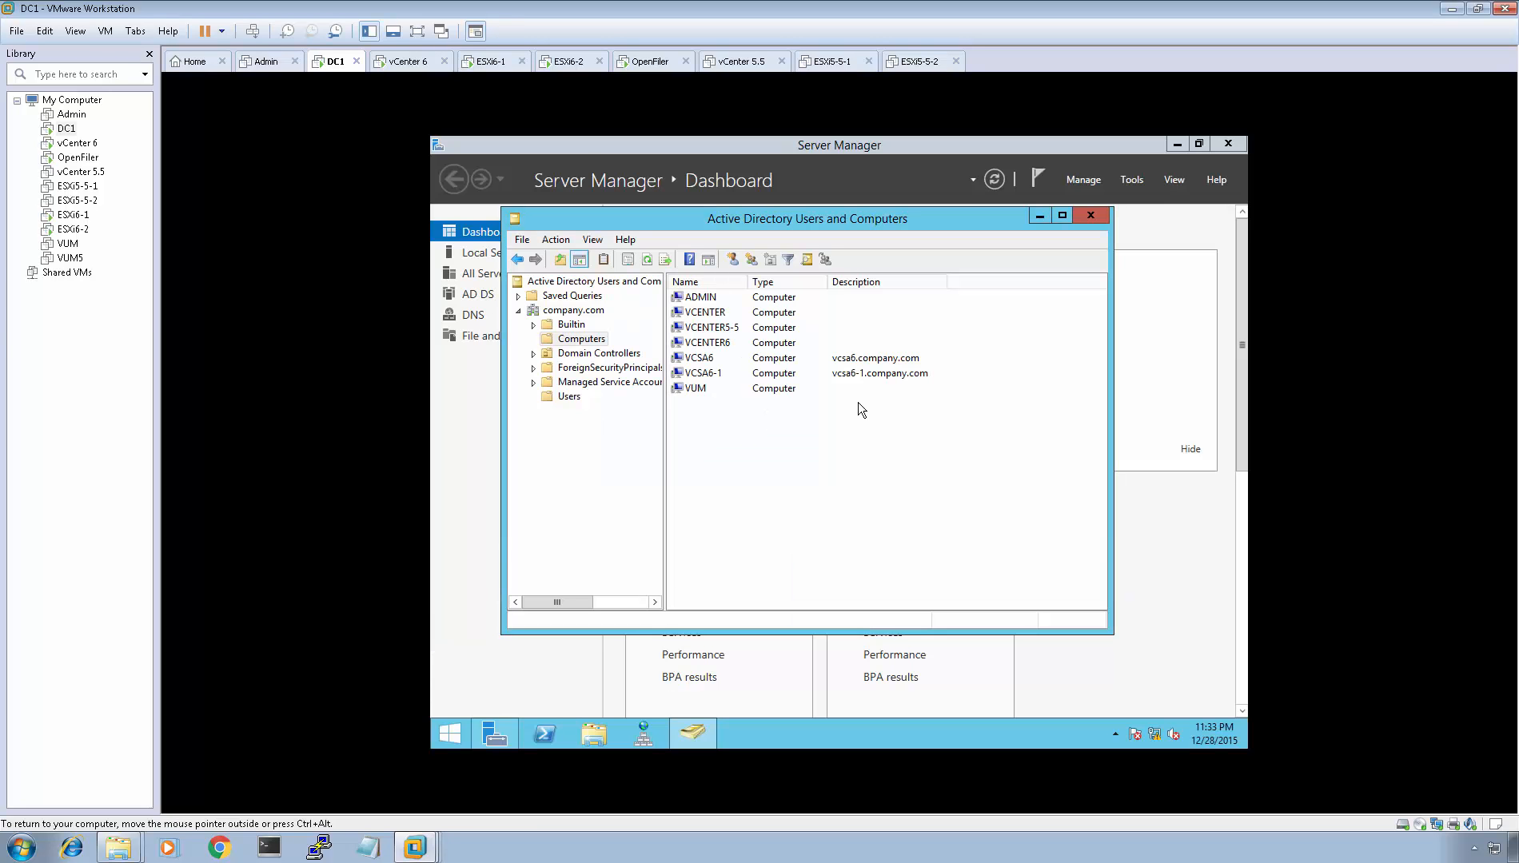